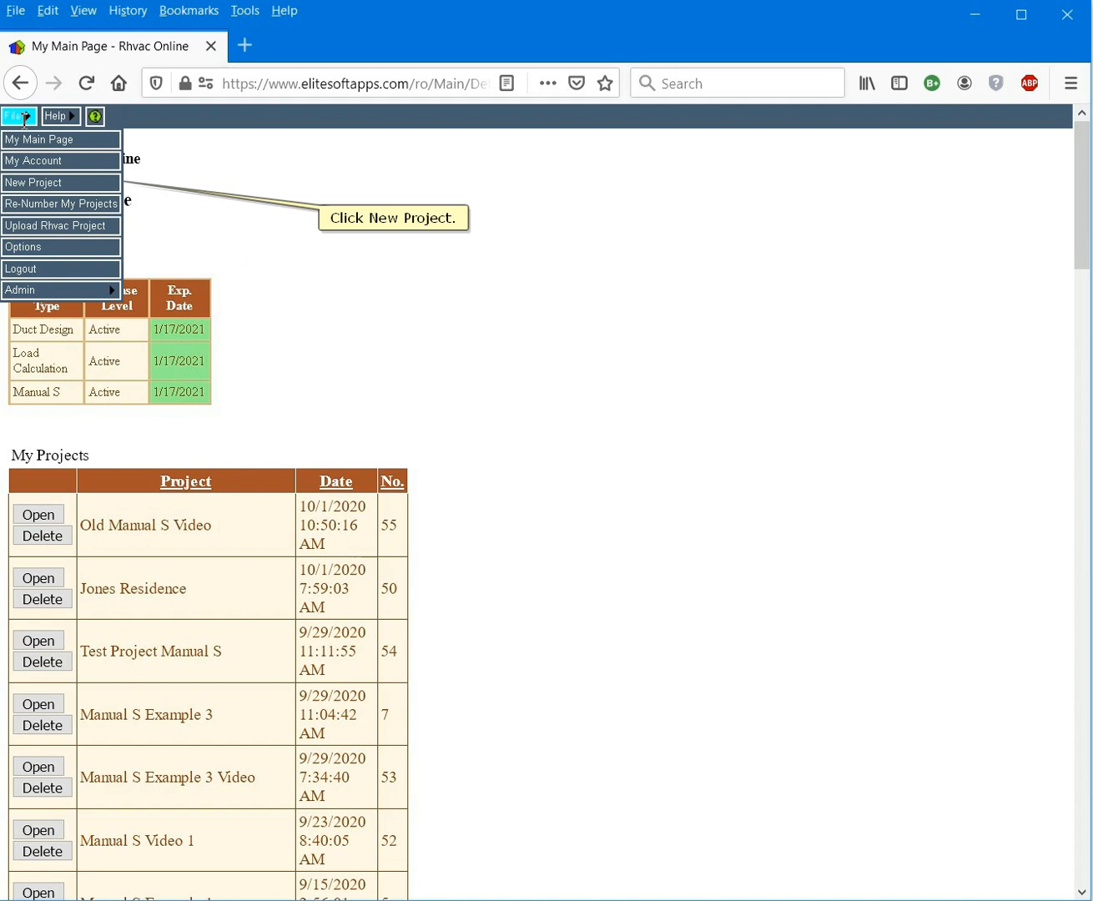
Create a blank new project and title it "Manual S Video".
left_click(43, 182)
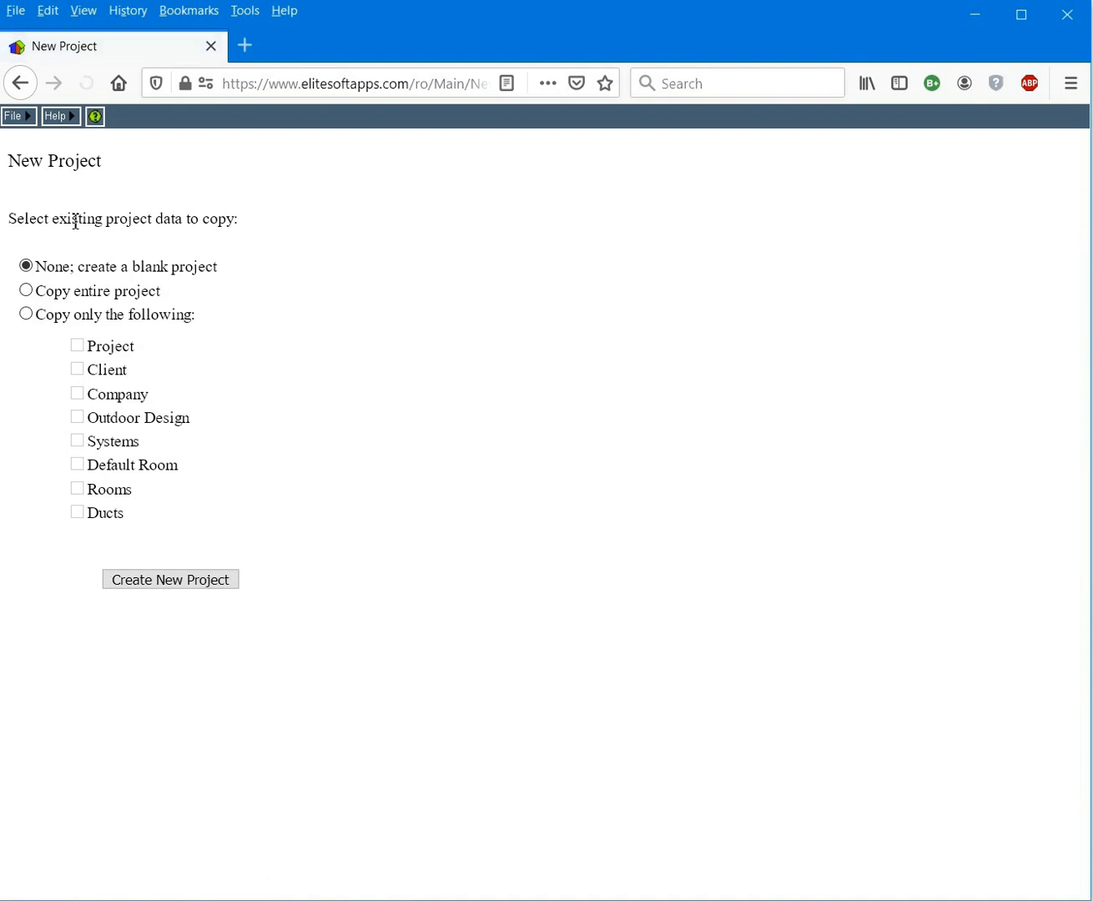
left_click(194, 580)
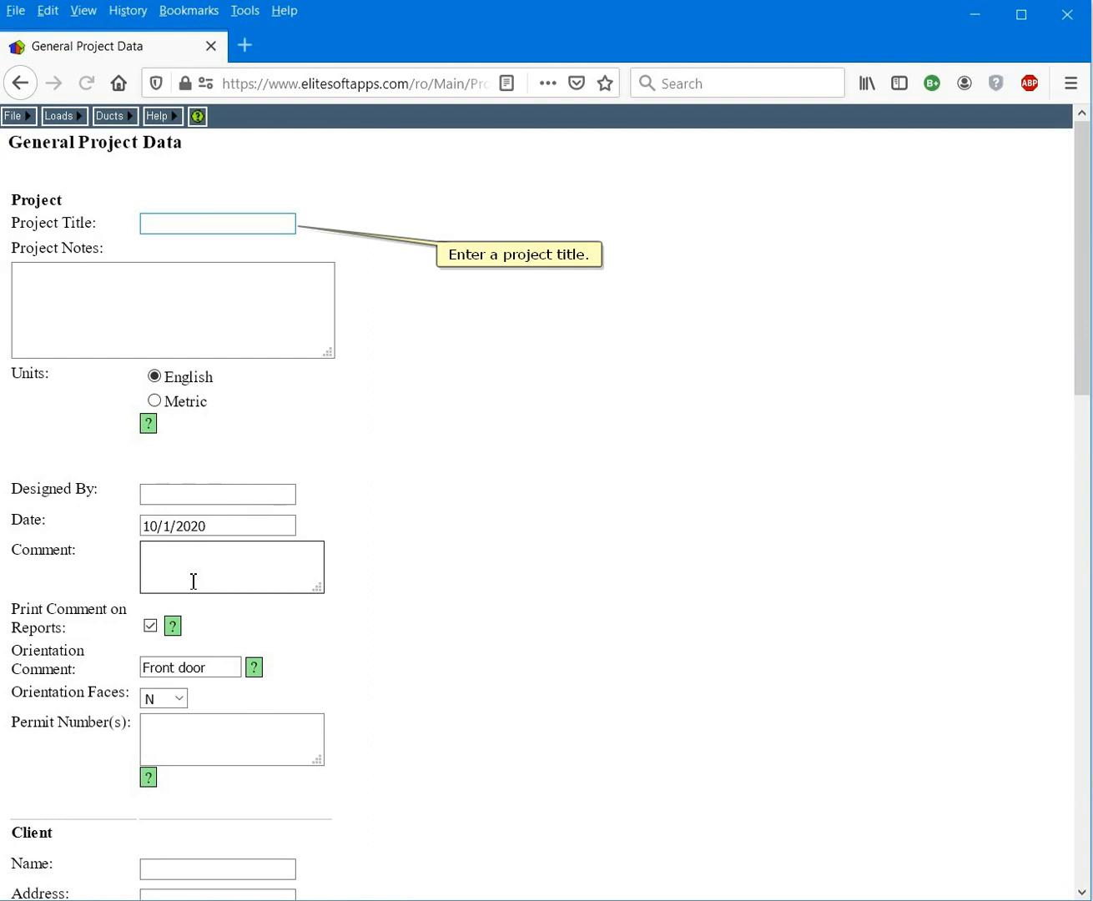
type("Manual S Video")
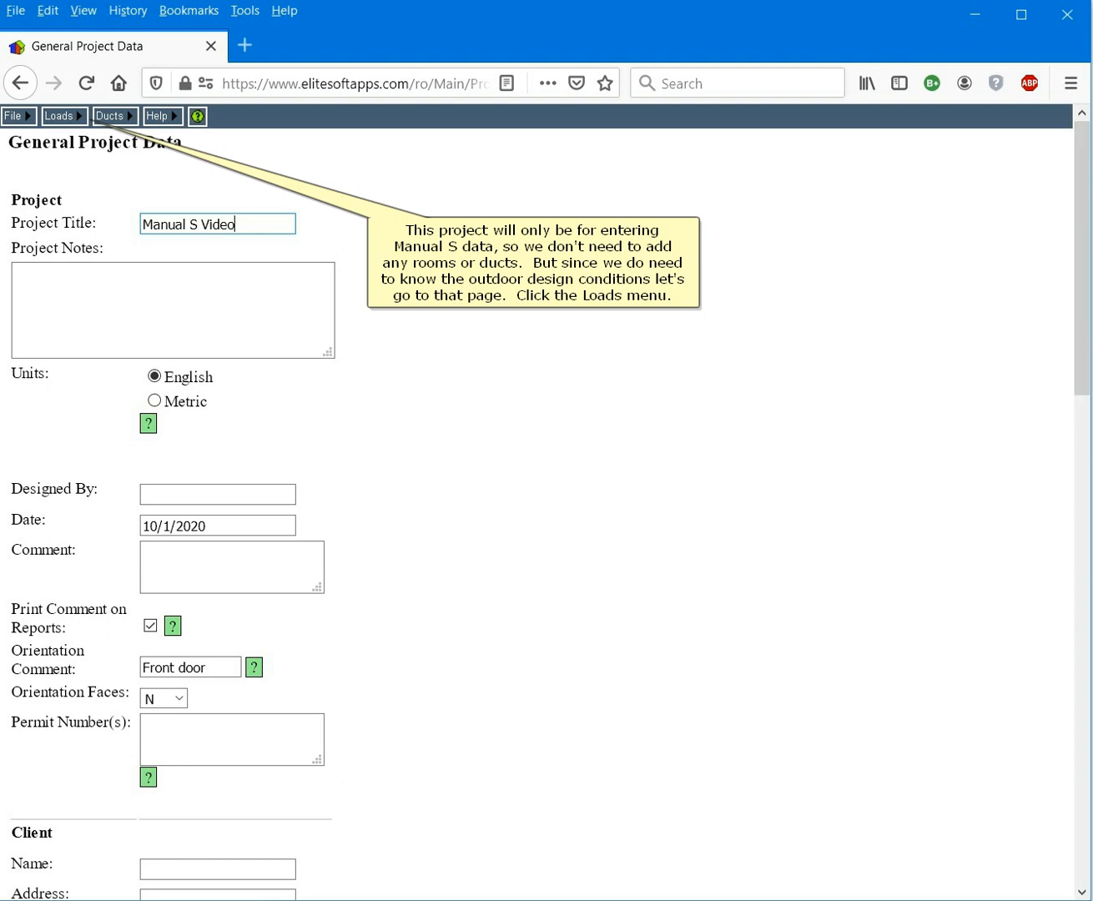
Set the design city in the Outdoor Design Conditions to Harrisburg, Pennsylvania, United States.
left_click(55, 117)
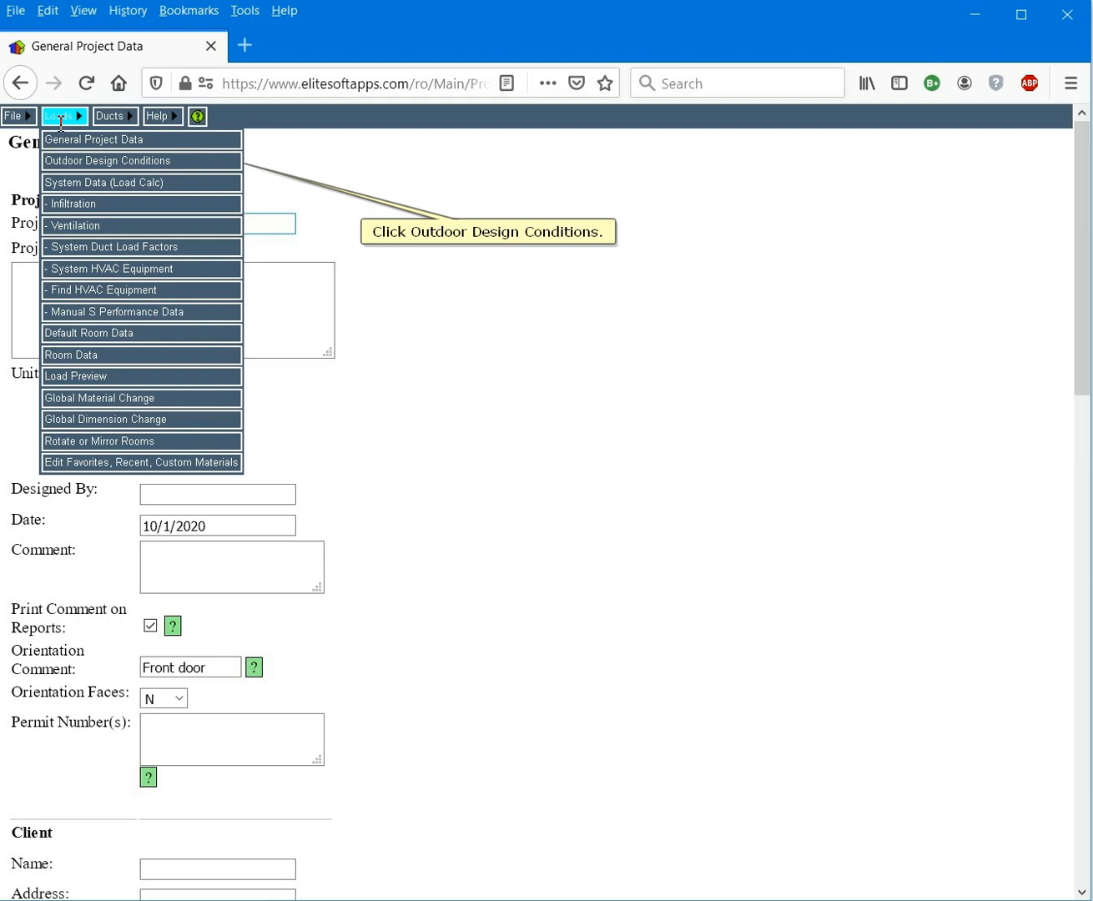
left_click(81, 164)
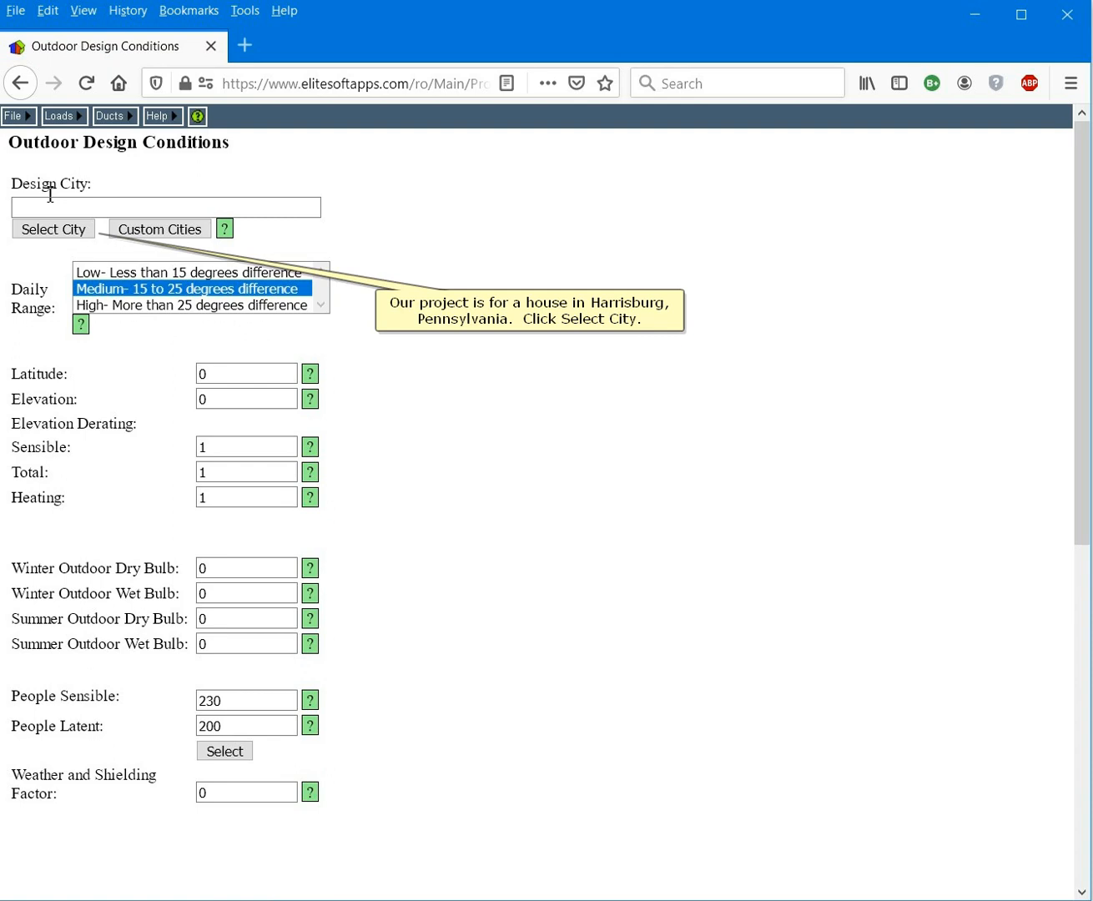
left_click(49, 231)
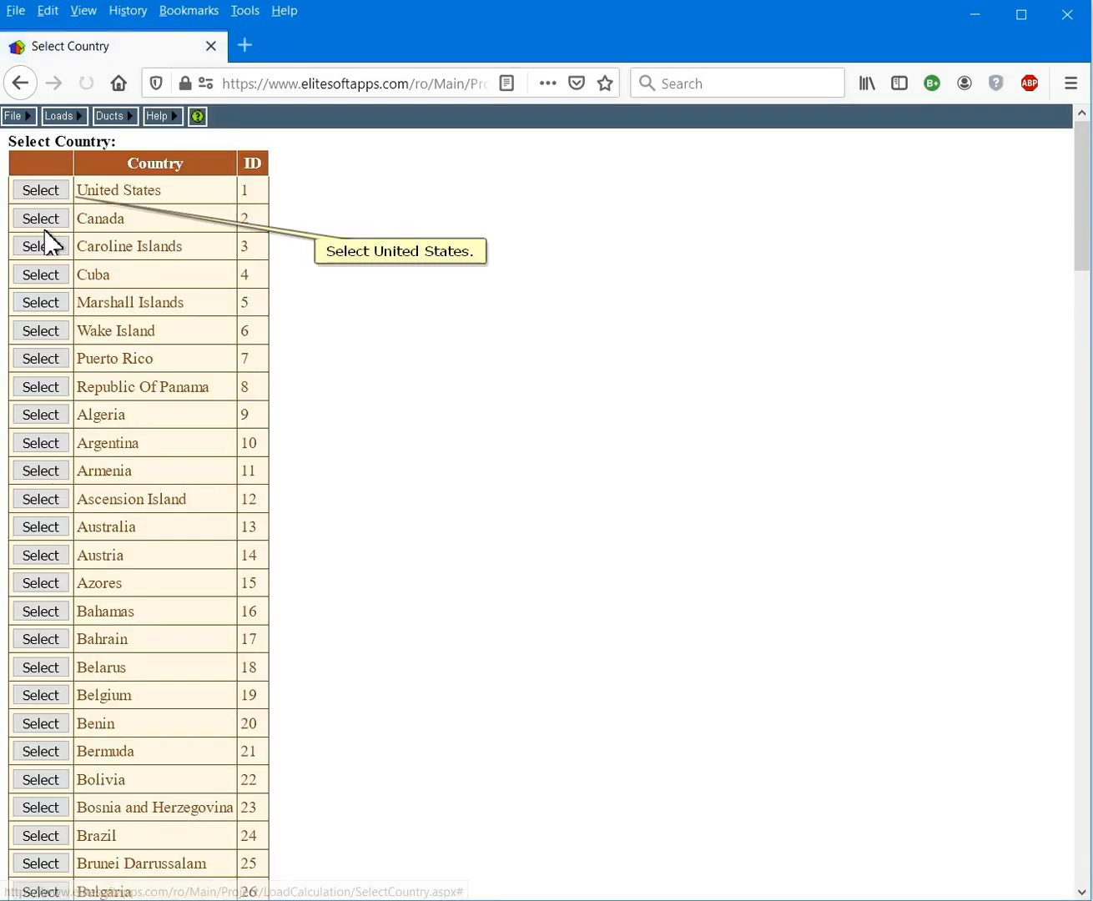
left_click(46, 193)
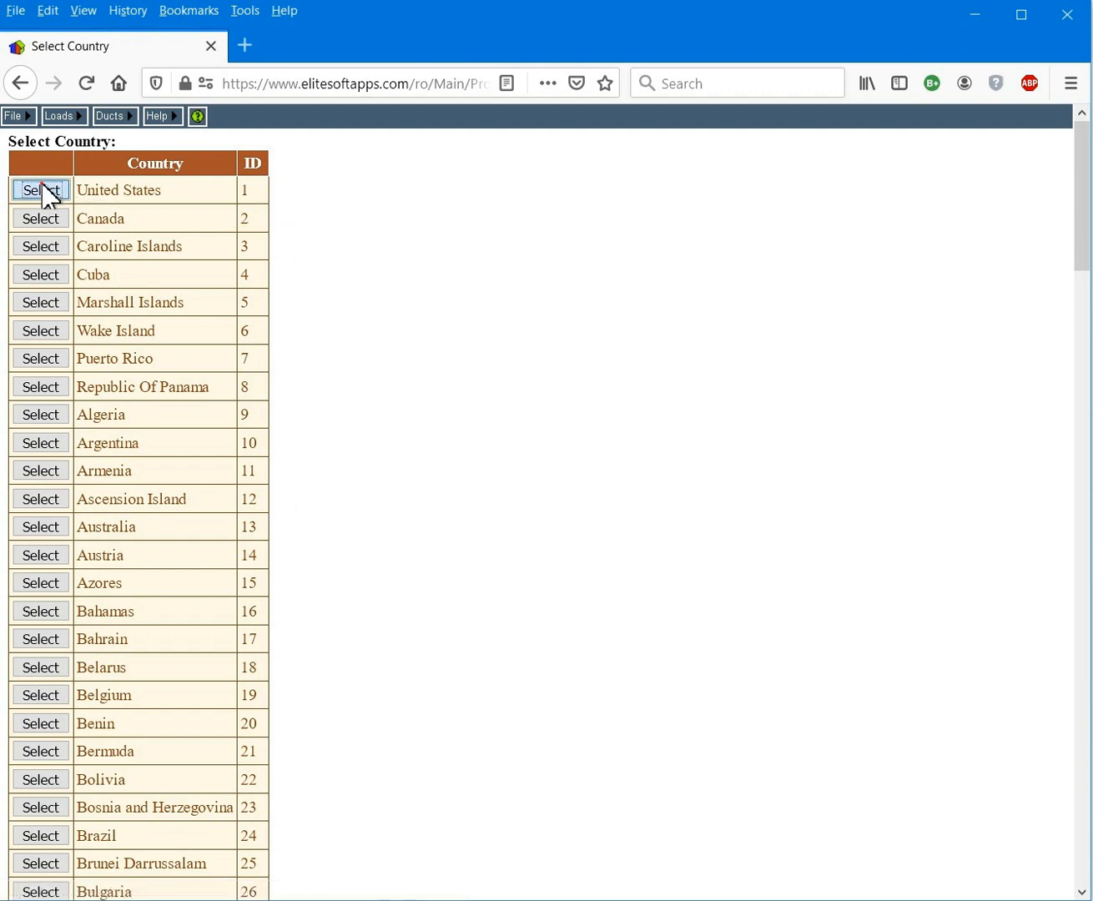
scroll(125, 796, "down", 10)
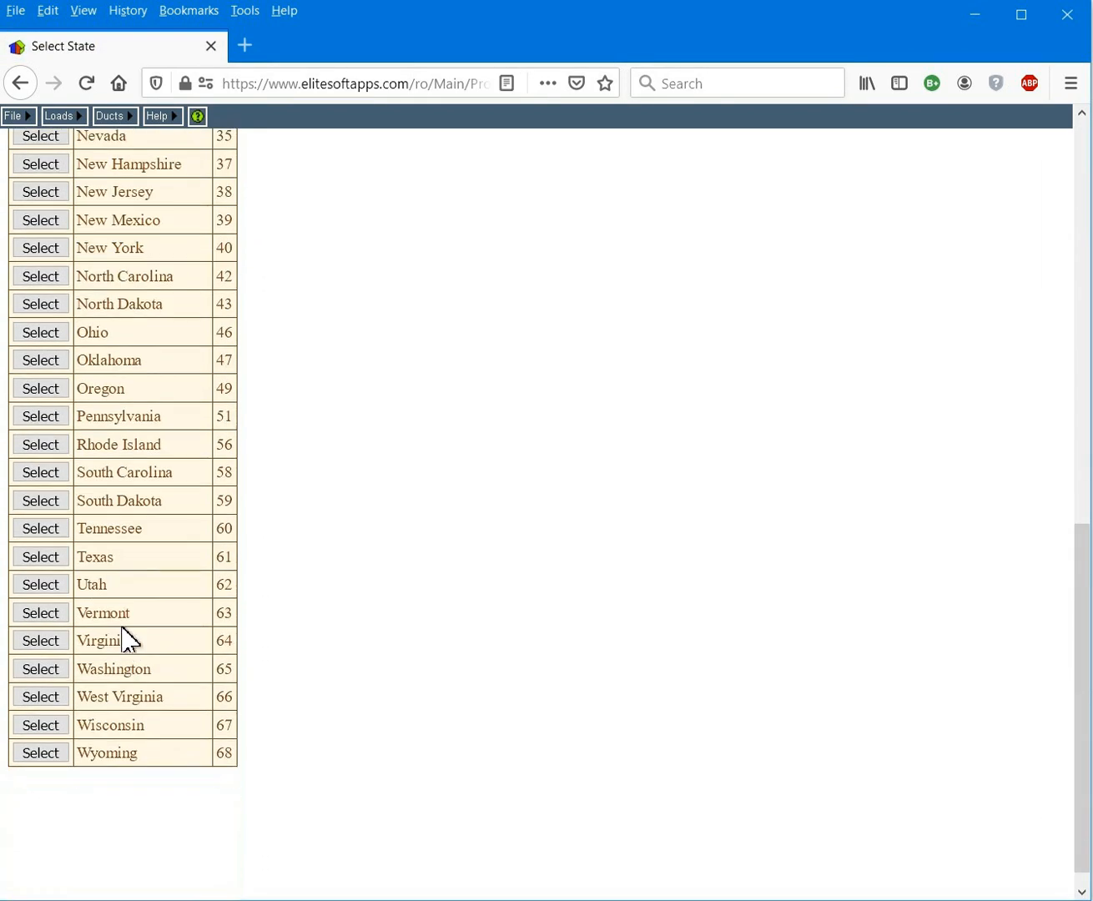
left_click(40, 418)
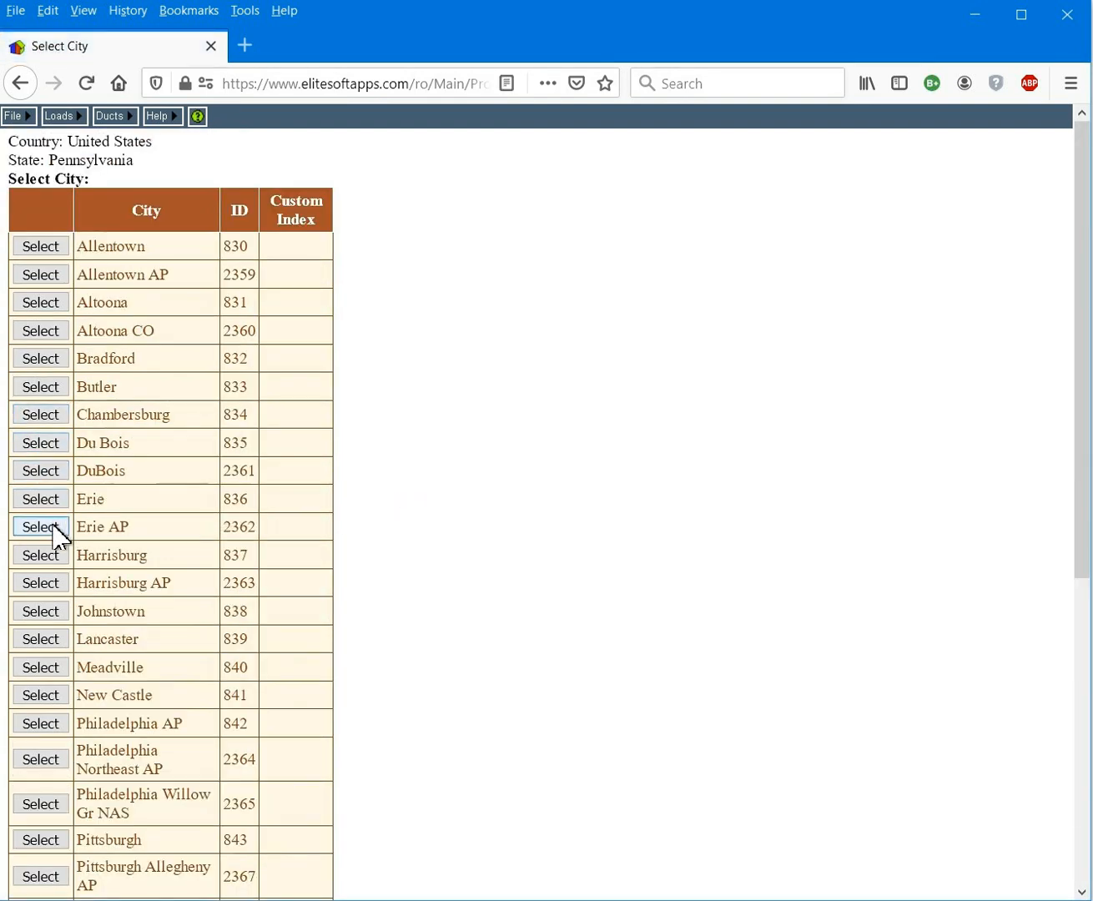
left_click(51, 555)
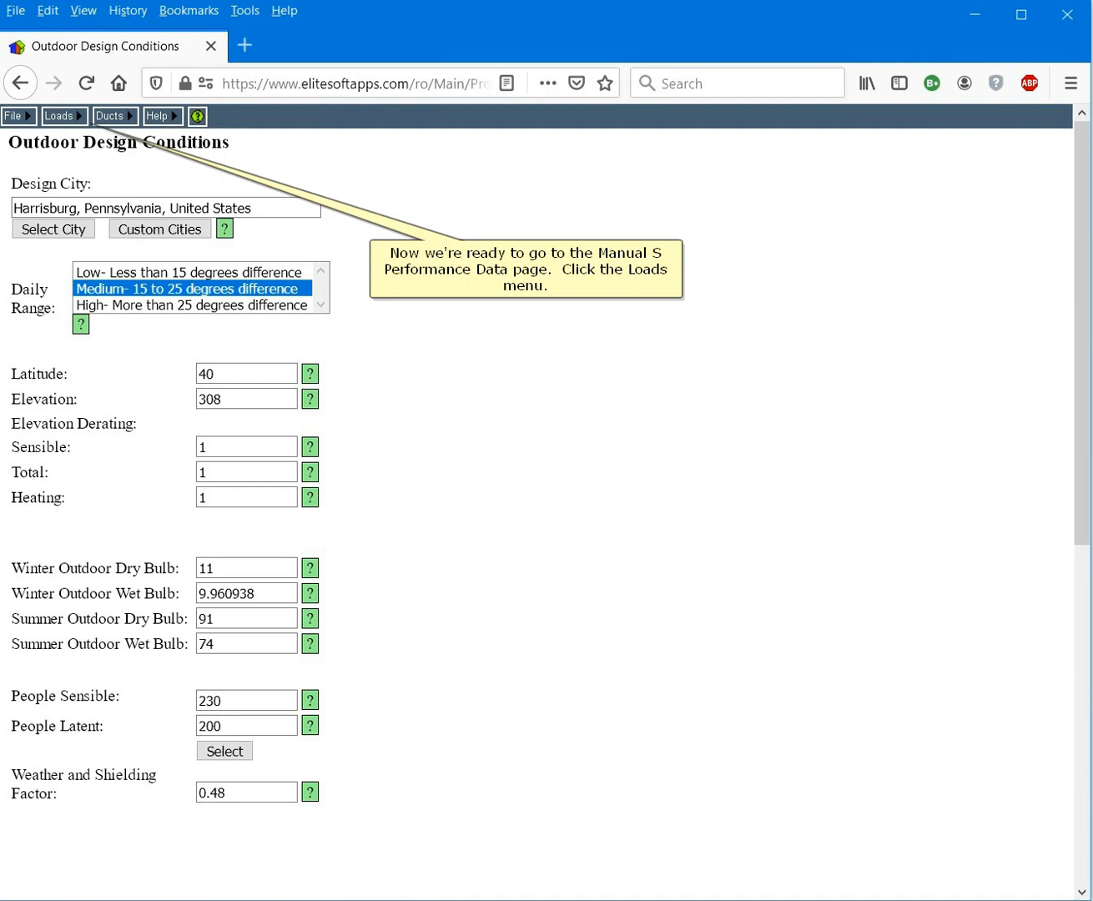
Open the Manual S Performance Data page and mark the equipment as selected according to Manual S.
left_click(69, 122)
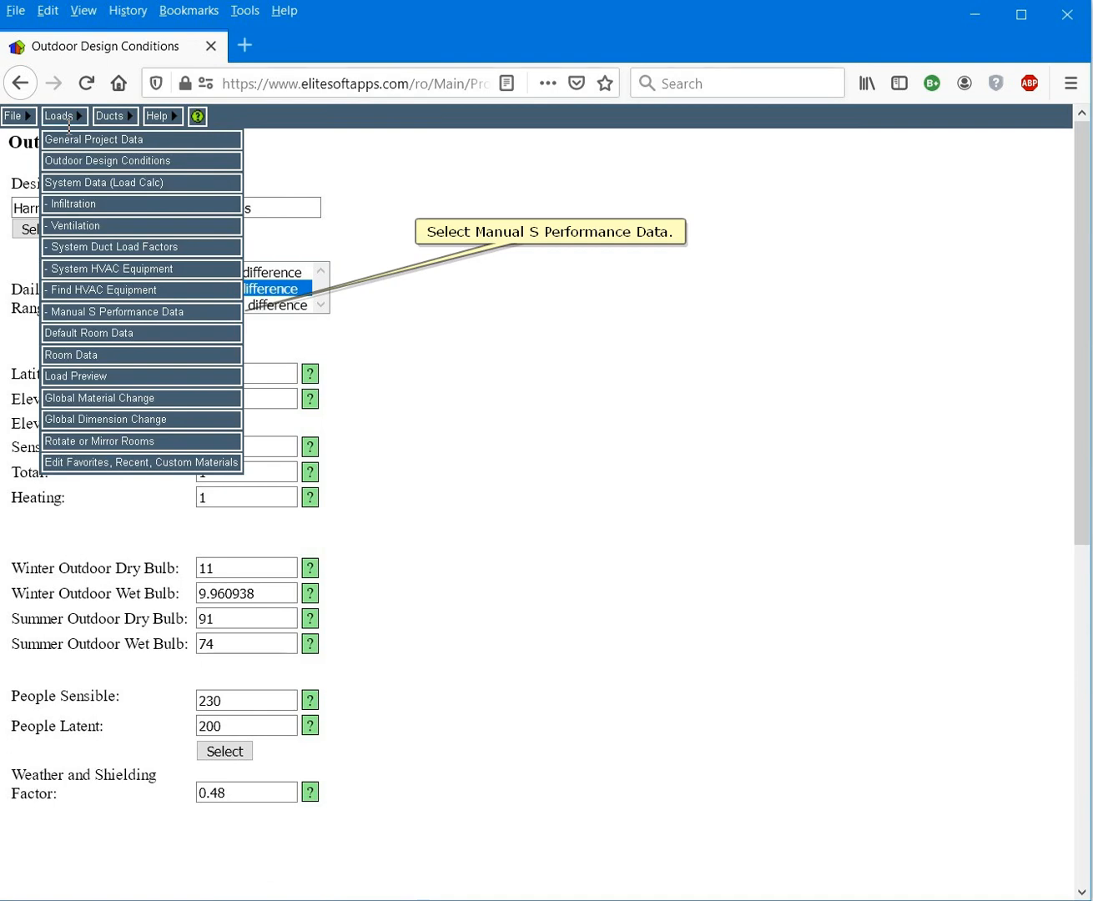
left_click(142, 314)
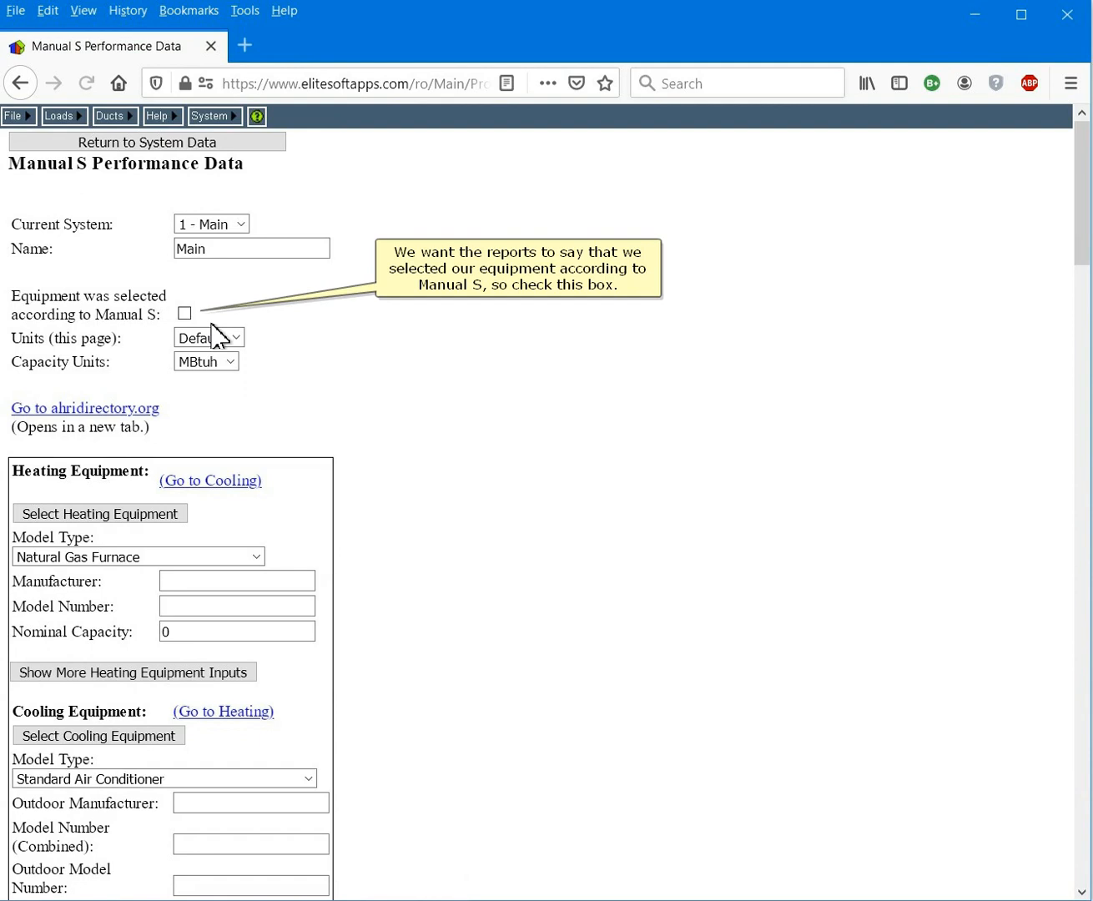
left_click(185, 312)
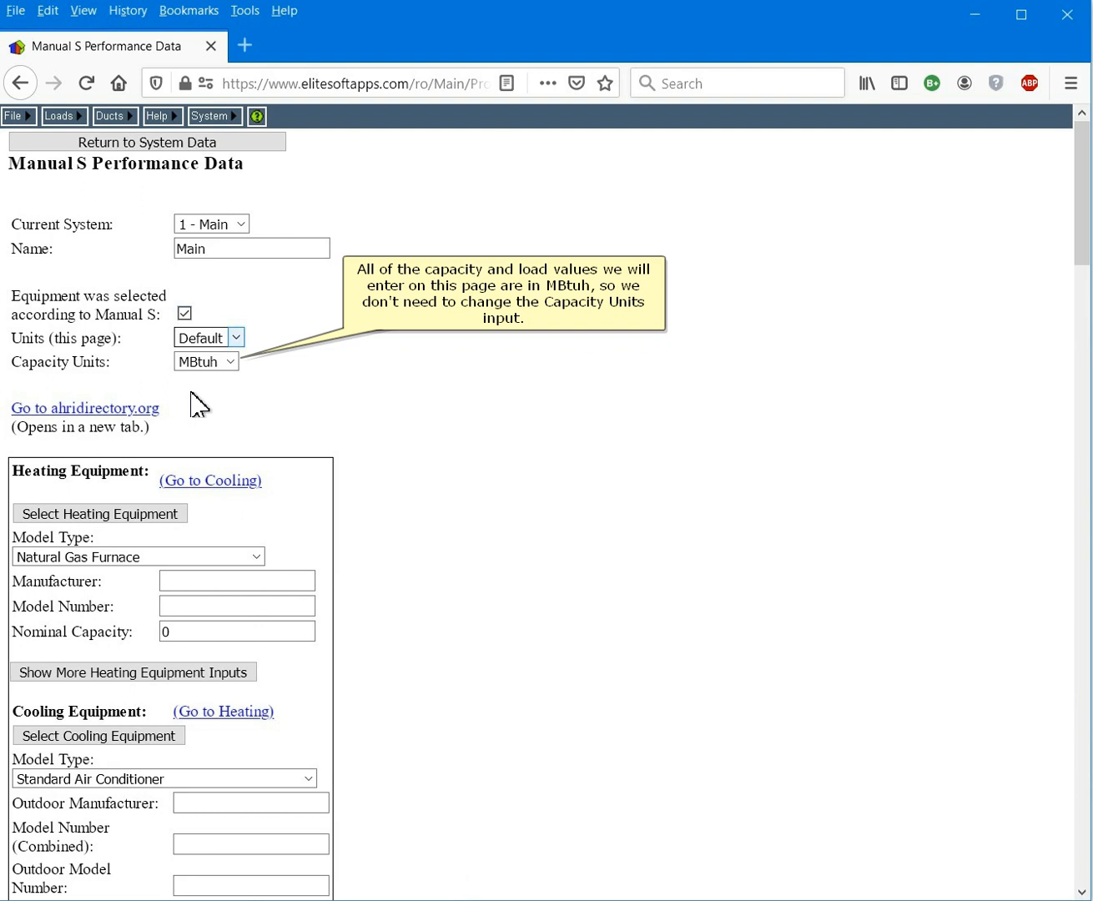
Enter the heating equipment's manufacturer as Carrier, model number as 58CVX155-22 and nominal capacity as 125.
left_click(250, 587)
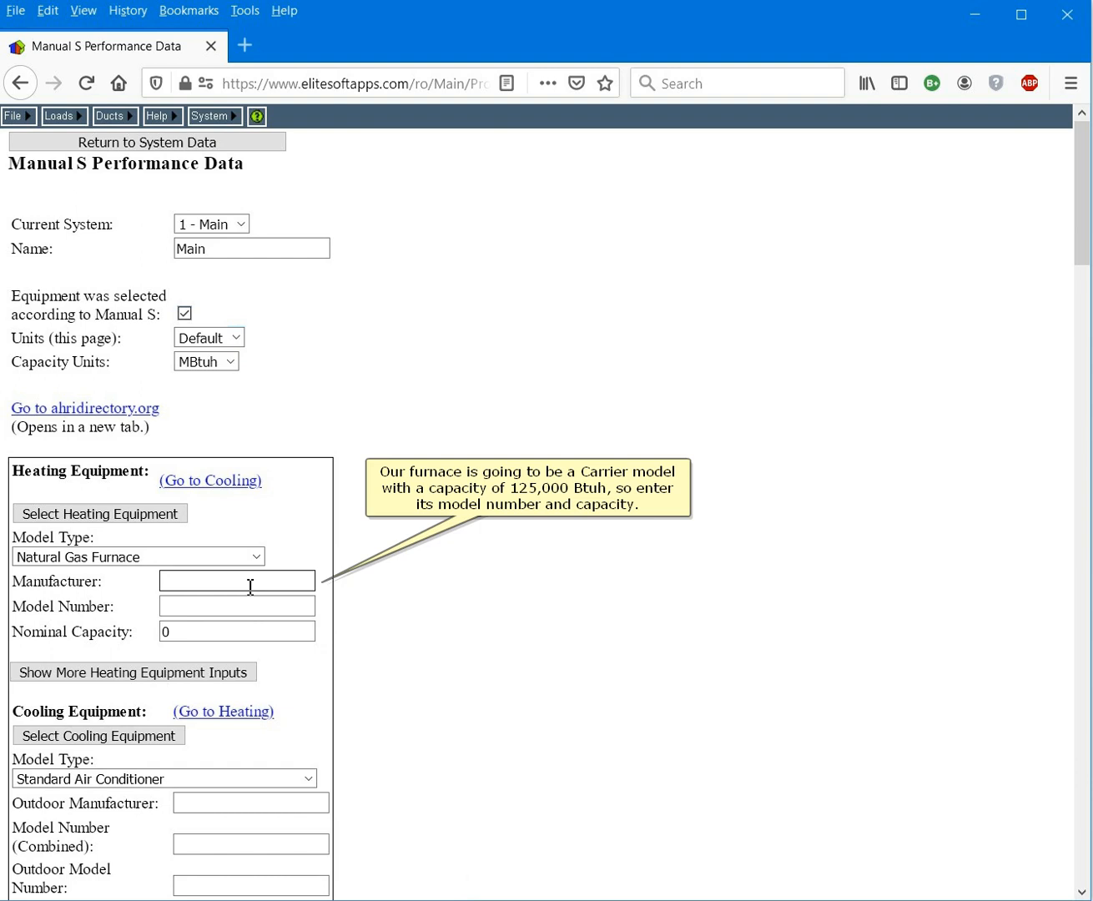
type("Carrier")
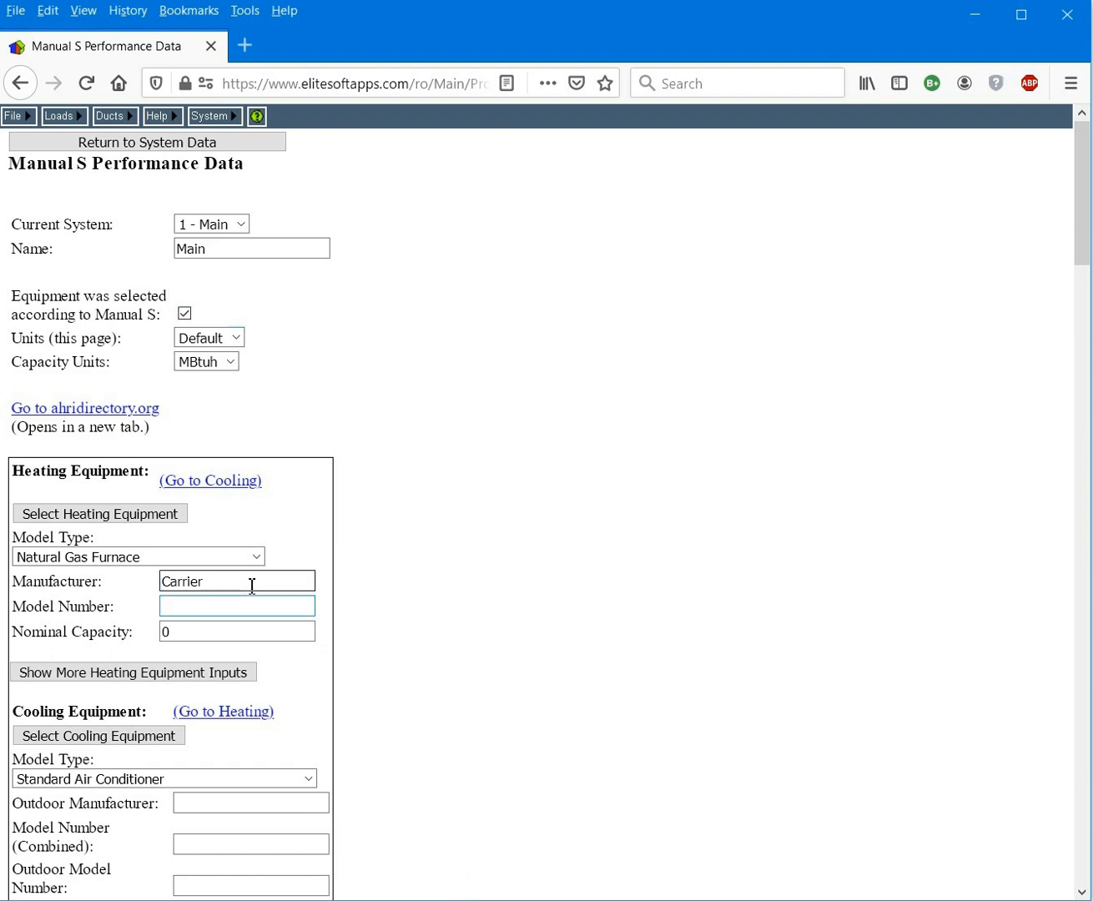
key("Tab")
type("58CVX155-22")
key("Tab")
type("125")
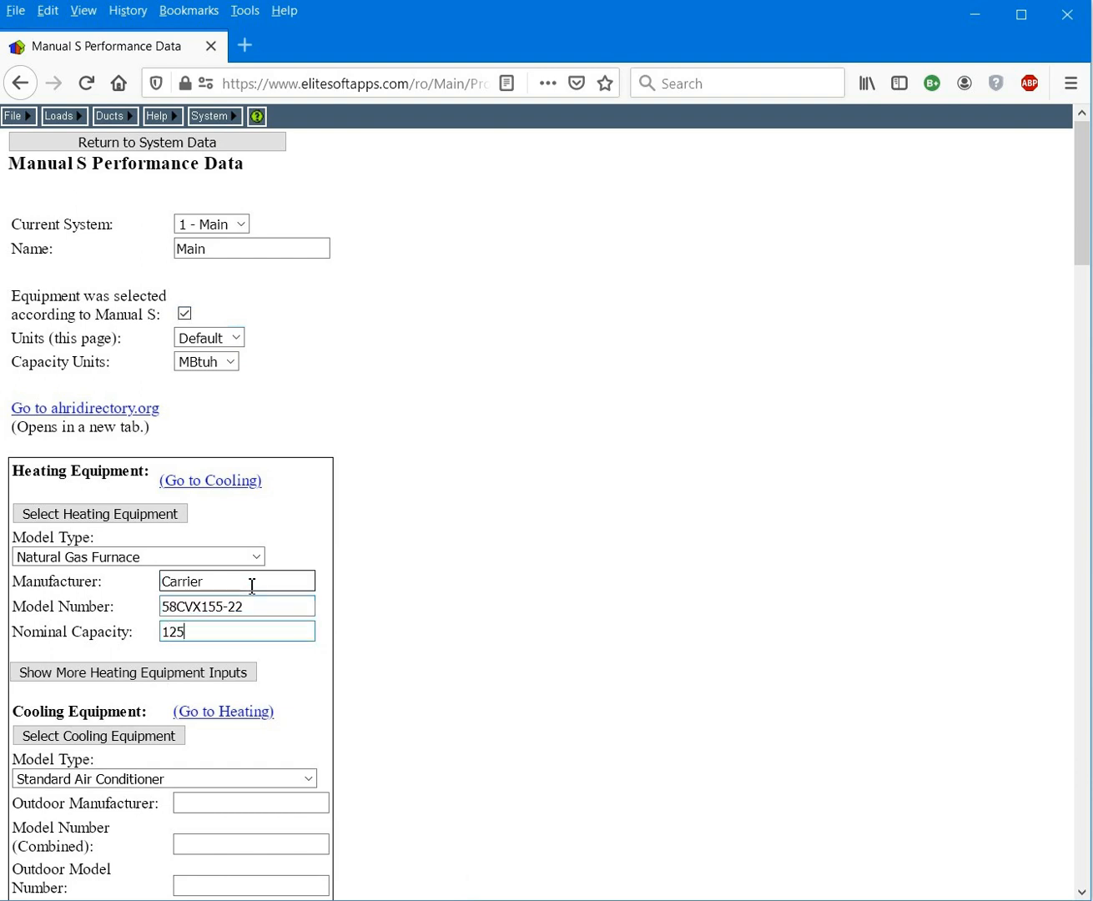
Enter Carrier as the outdoor manufacturer of the cooling equipment.
scroll(393, 711, "down", 4)
left_click(282, 481)
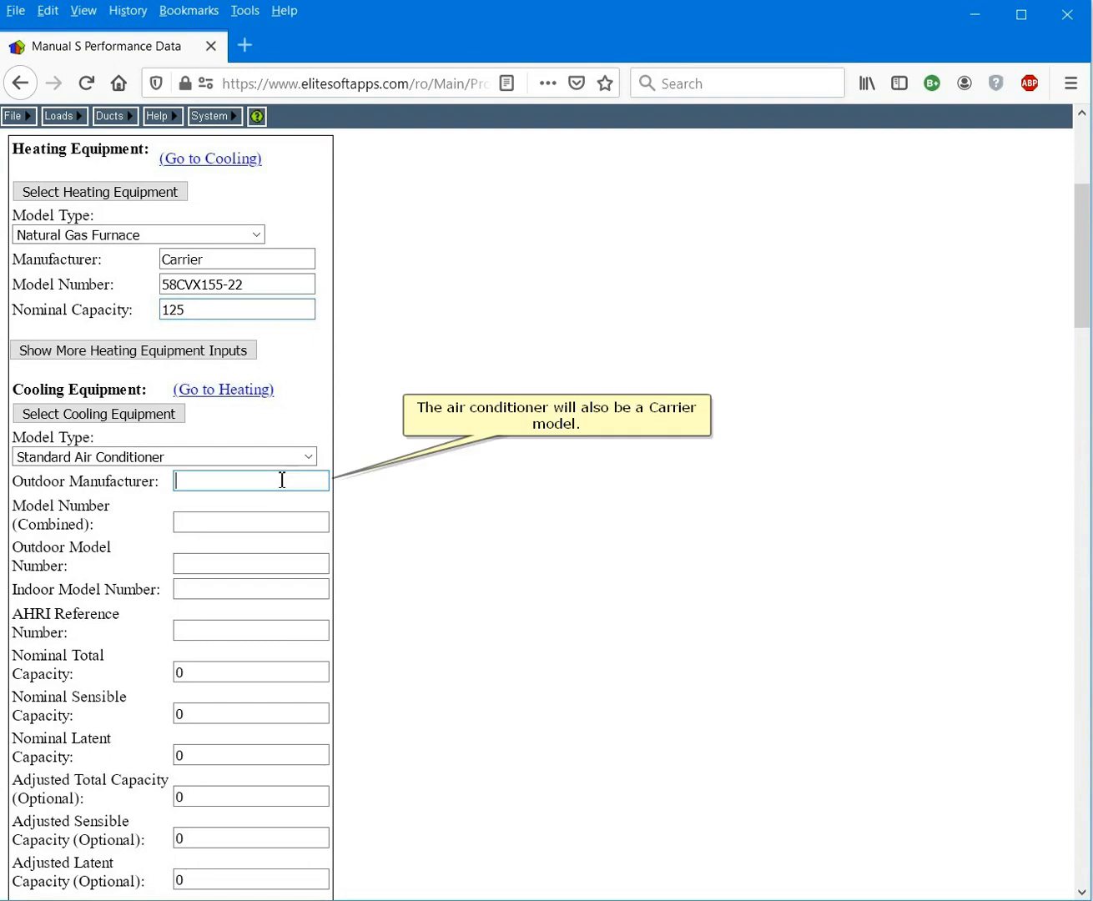
type("Carrier")
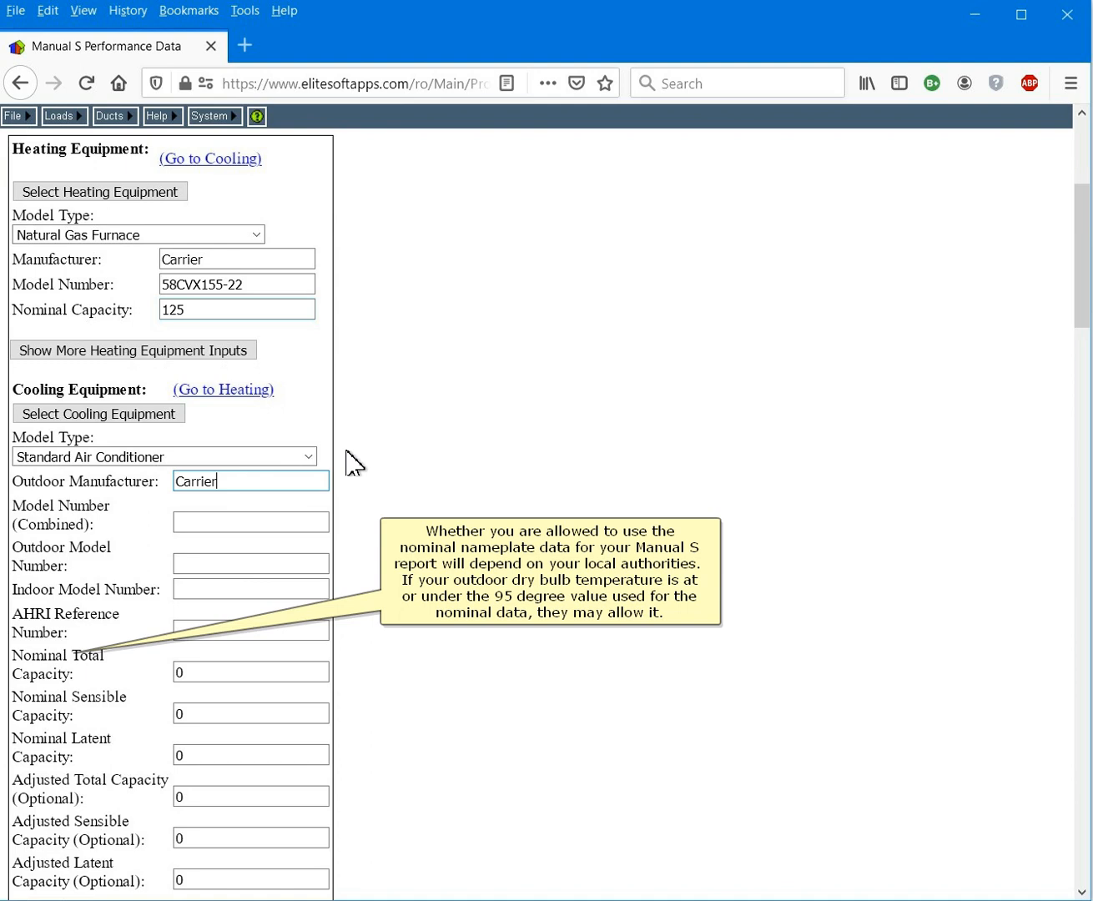
Switch to ahridirectory.org and open the residential Air Conditioners and Air Conditioner Coils search for AHRI Rating Conditions.
scroll(354, 462, "up", 4)
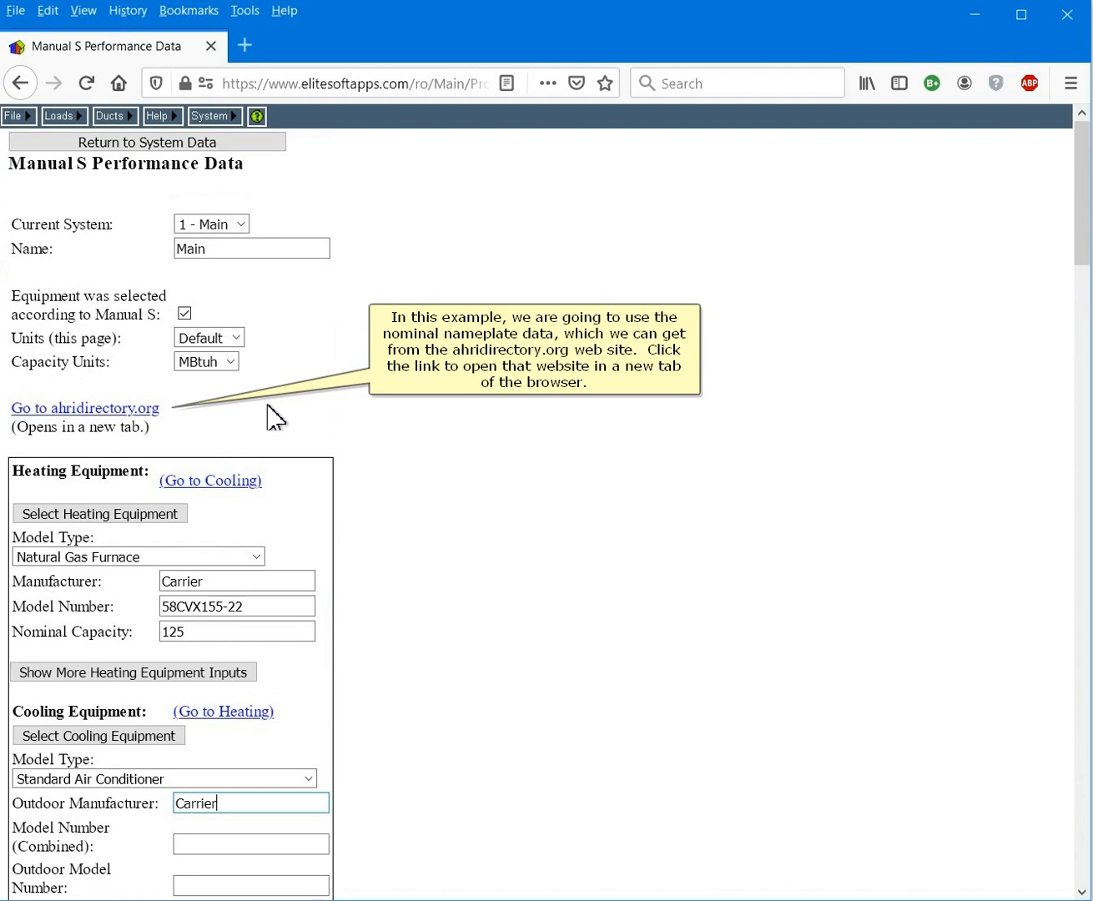
left_click(99, 409)
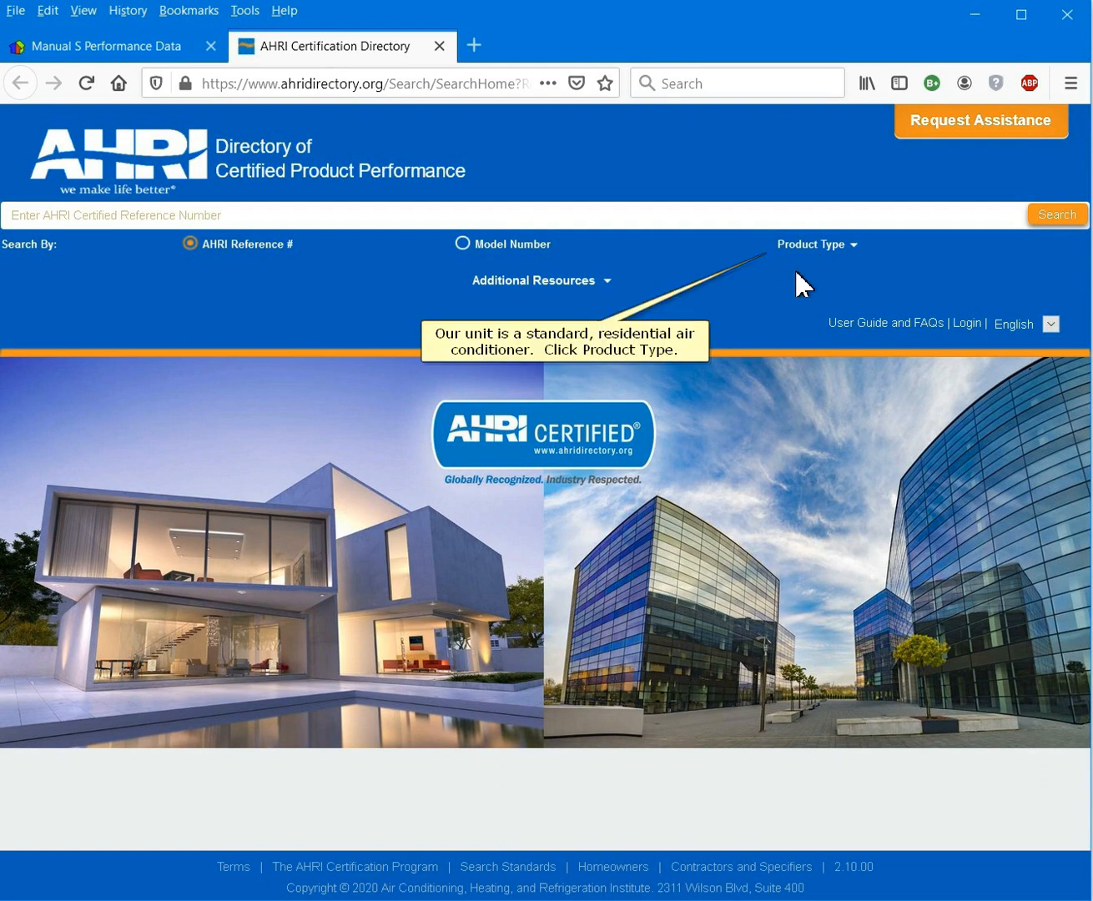
left_click(841, 244)
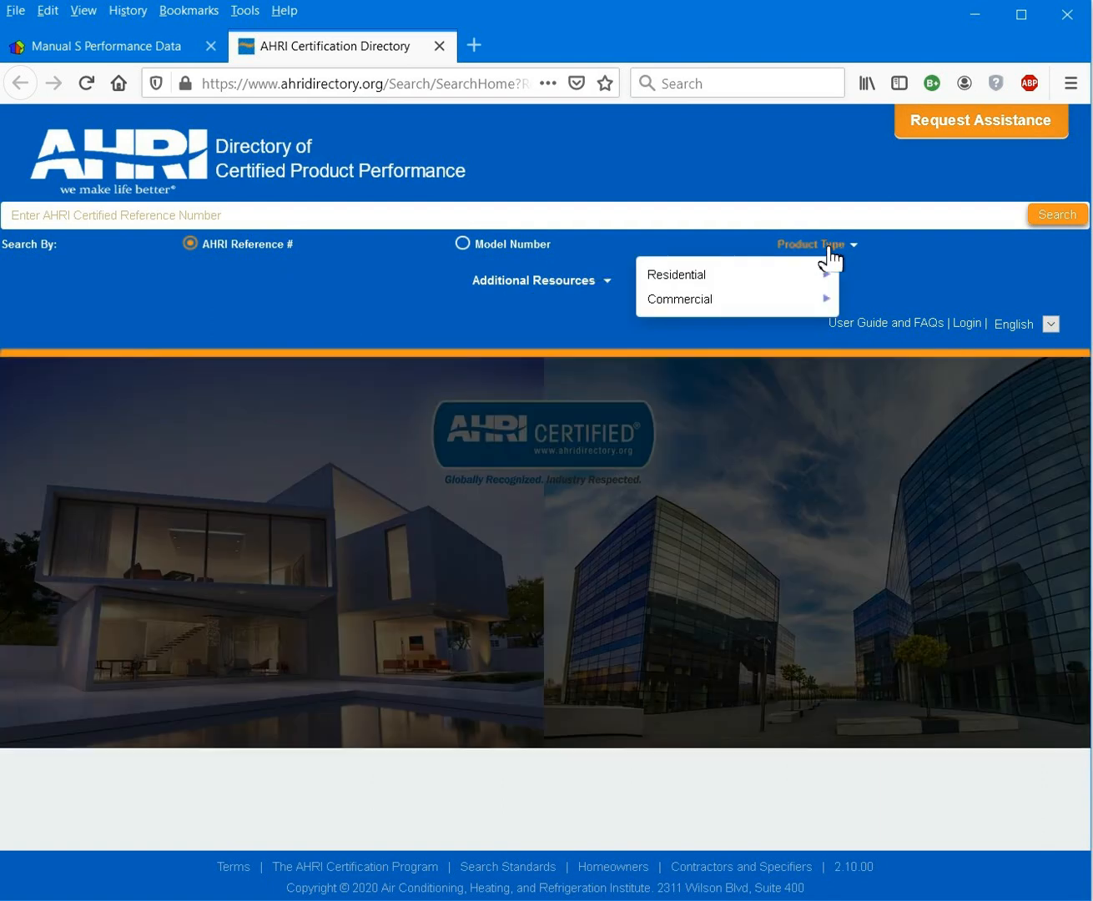
mouse_move(816, 286)
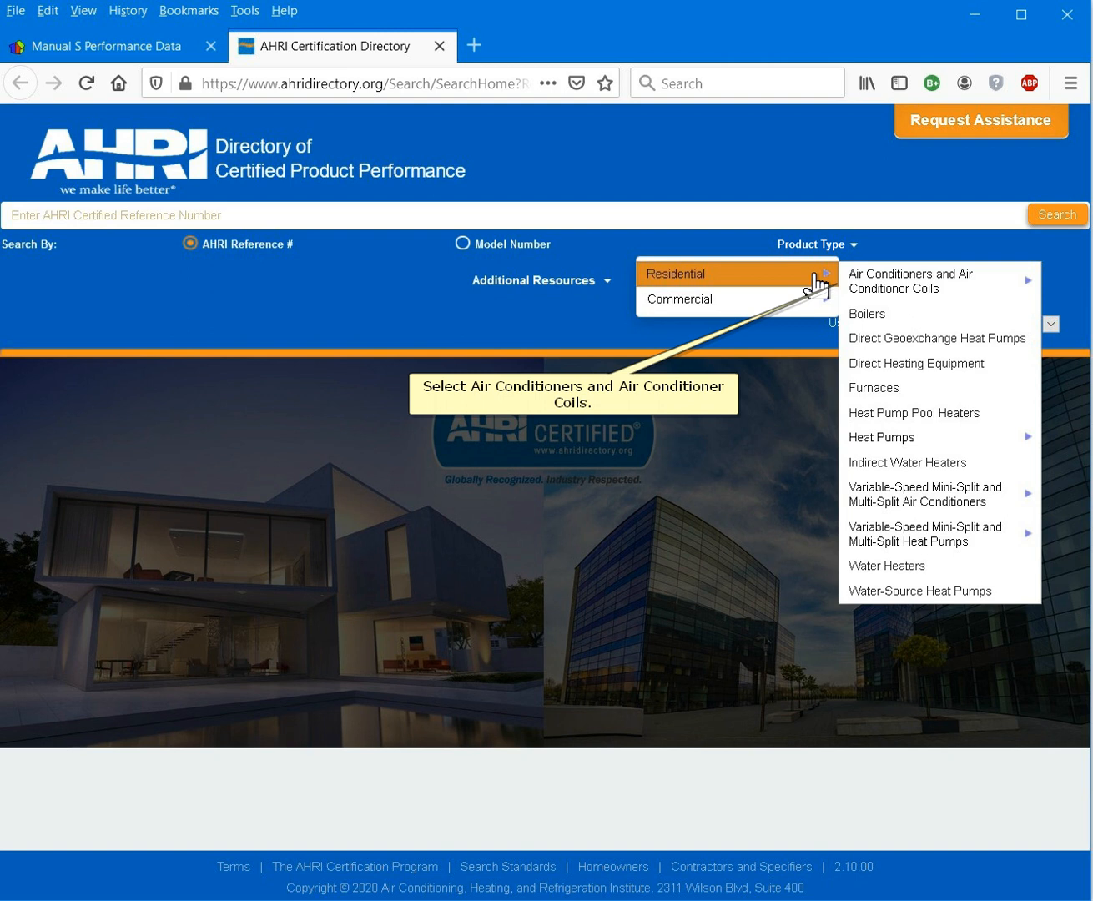
mouse_move(894, 287)
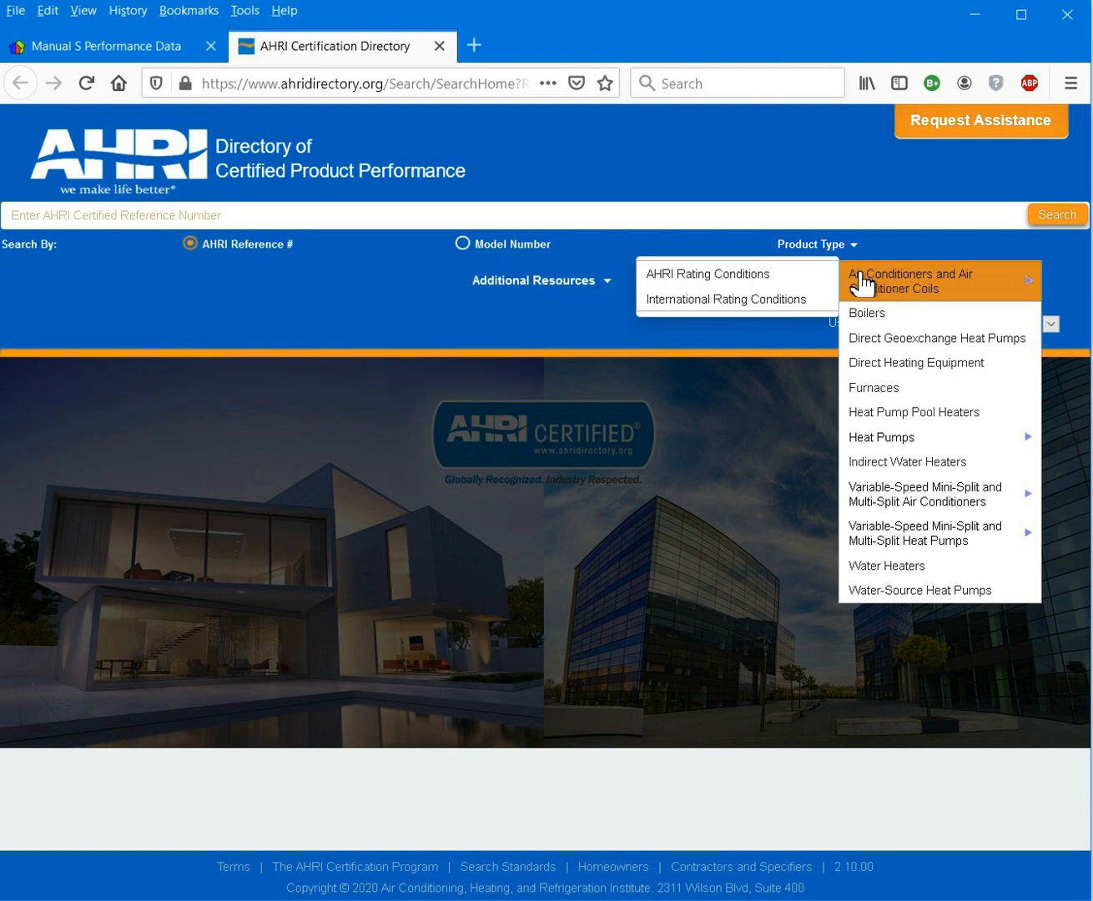
left_click(760, 275)
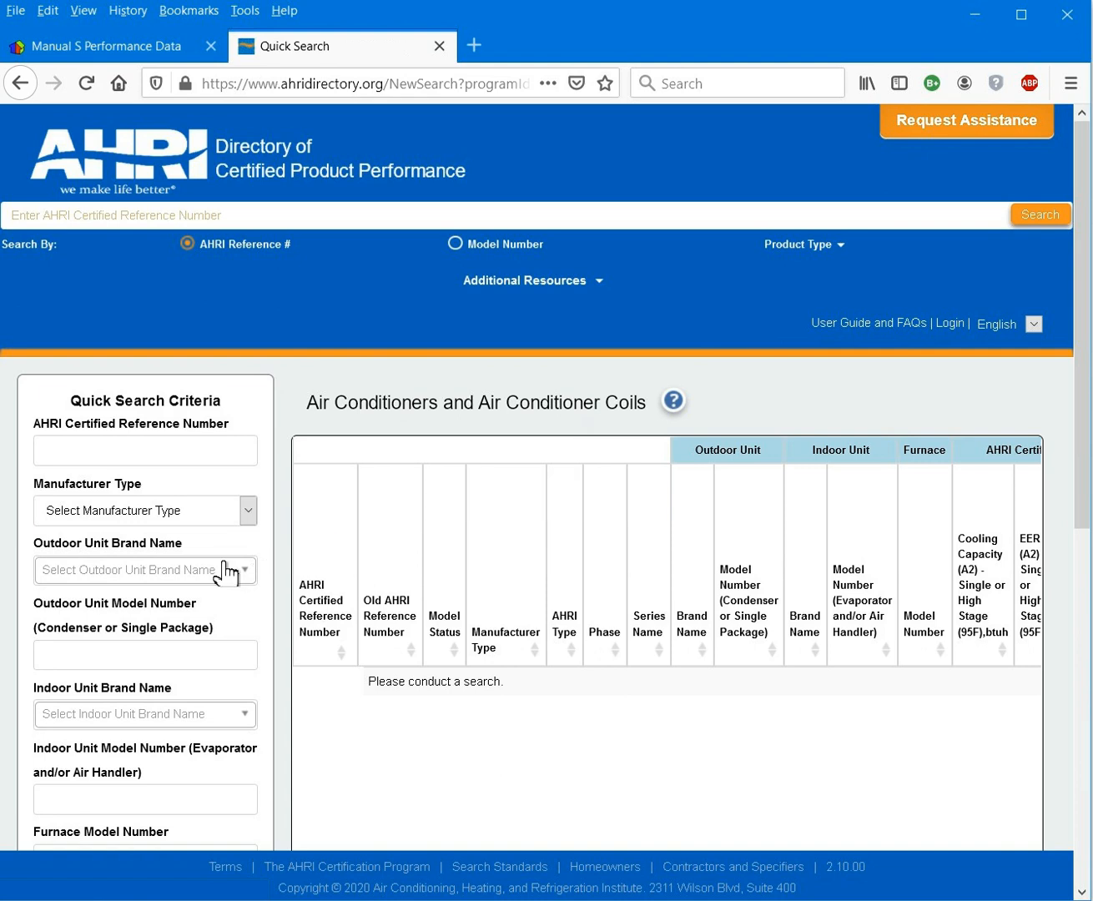
Choose CARRIER and CARRIER AIR CONDITIONING as the outdoor unit brand names in the search criteria.
scroll(213, 568, "down", 3)
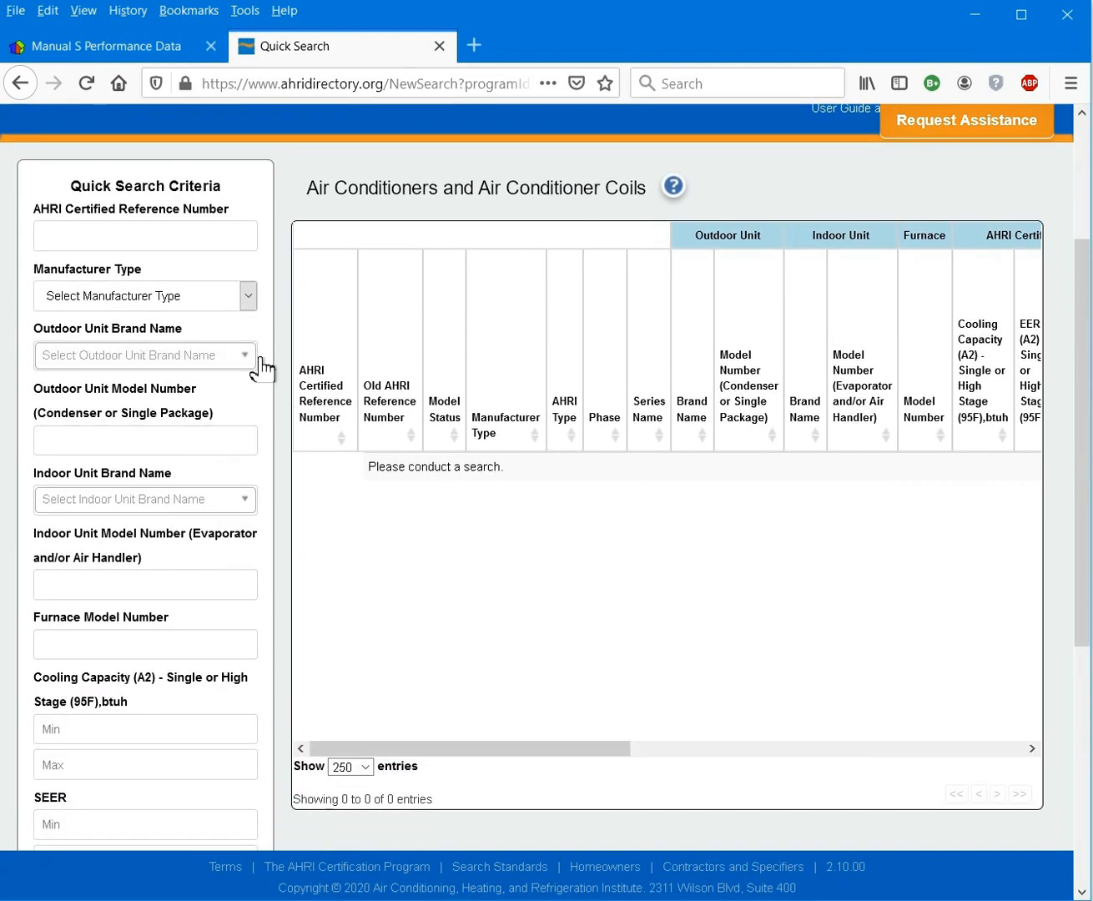
left_click(250, 357)
scroll(210, 557, "down", 6)
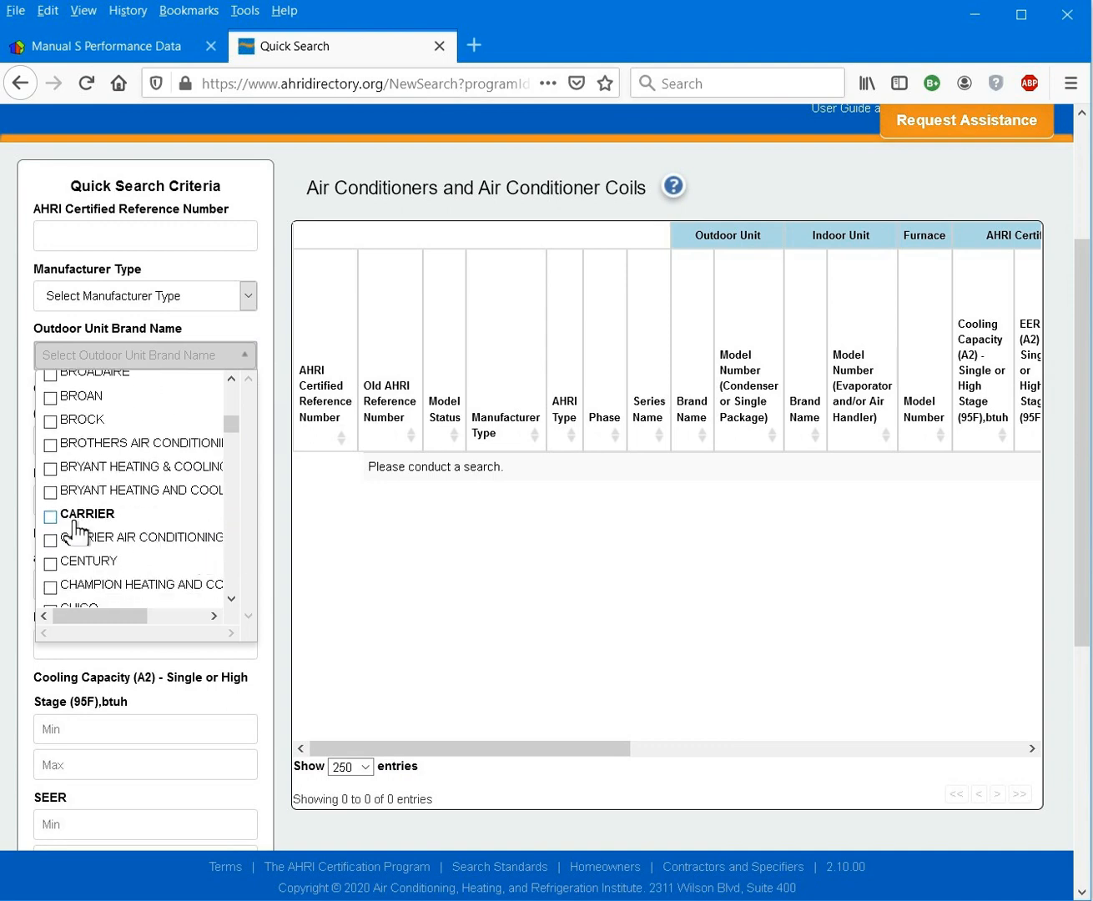
left_click(73, 516)
left_click(65, 542)
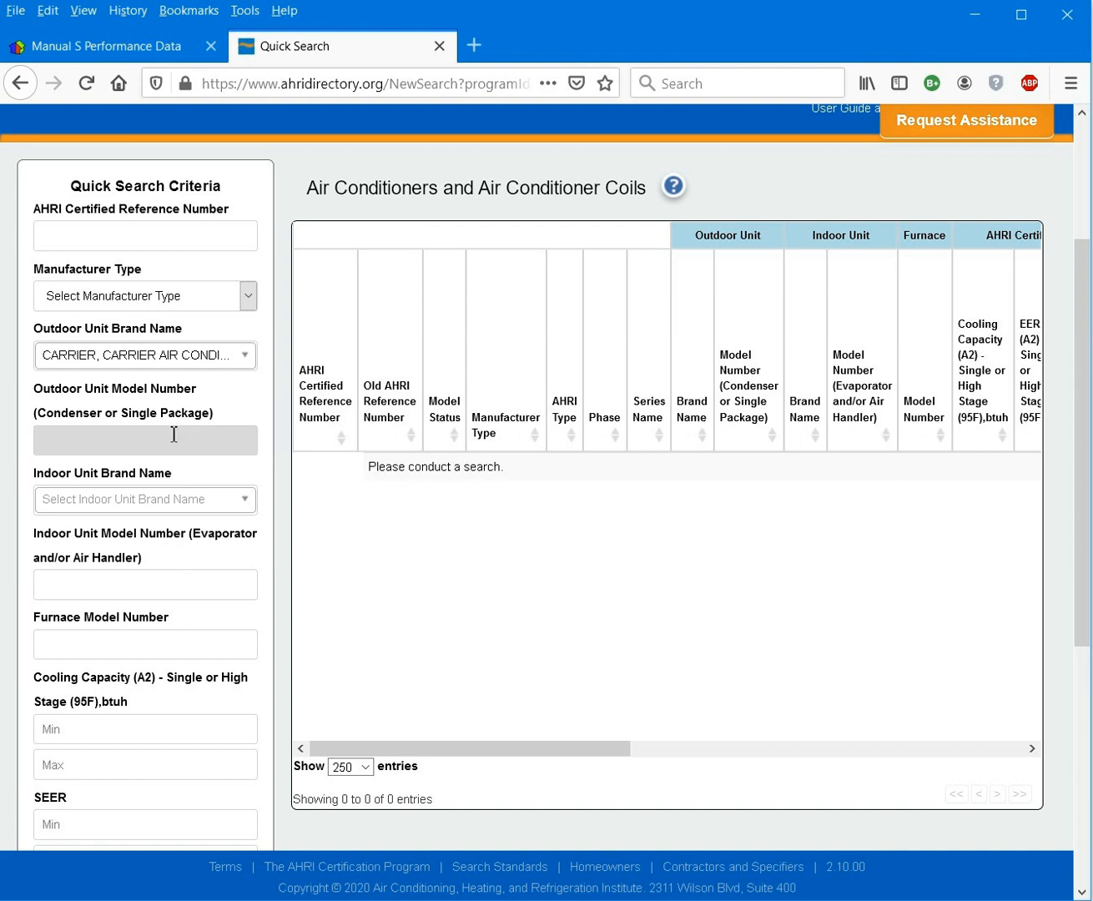
Search the directory for outdoor unit model 24ACC618A with indoor unit model CNPV.
left_click(173, 434)
type("24ACC618A")
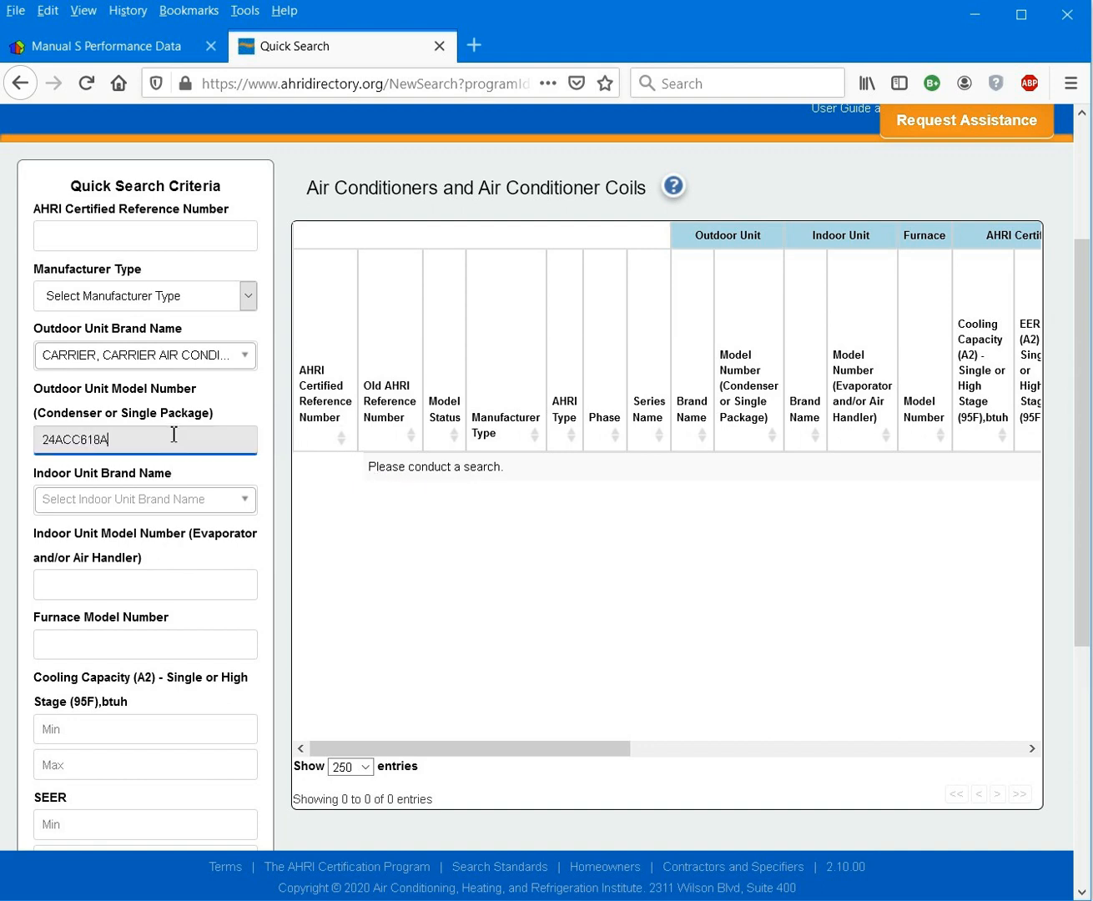
left_click(167, 583)
type("CNPV")
scroll(215, 589, "down", 3)
scroll(215, 589, "down", 2)
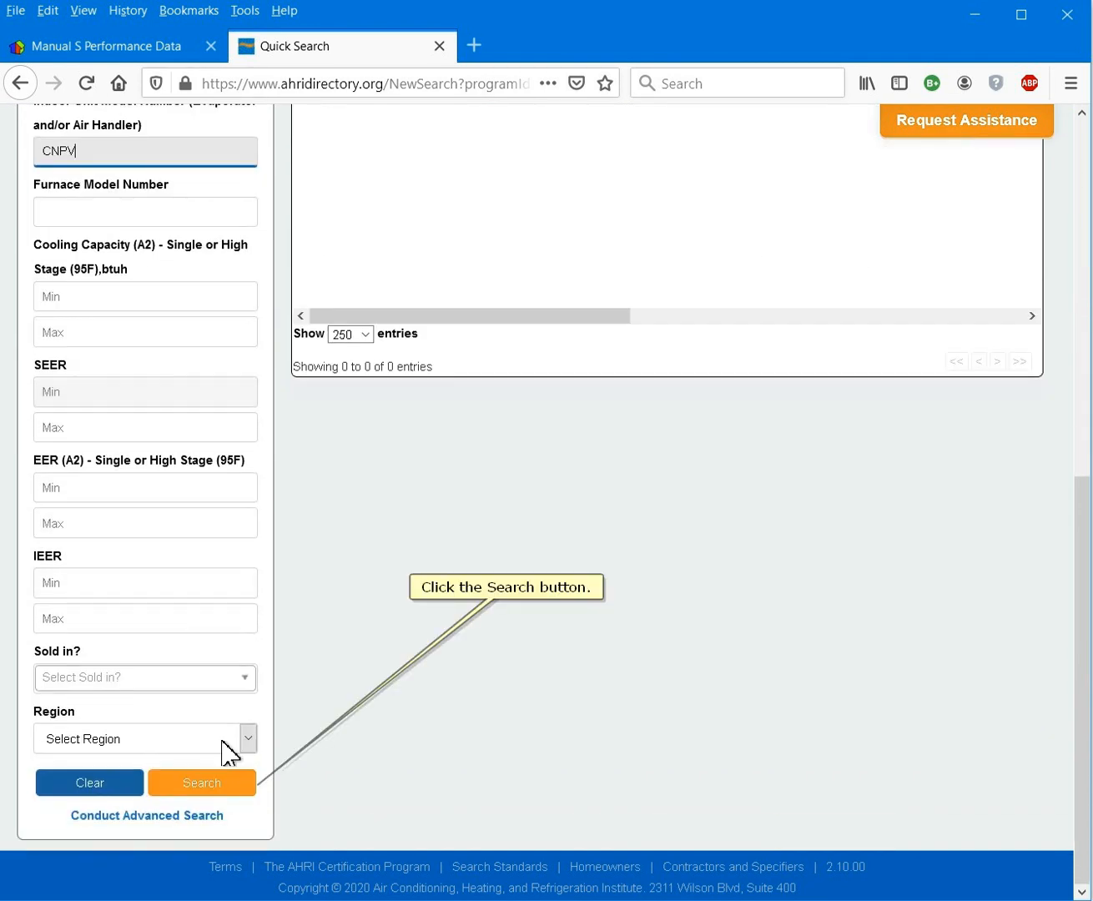
left_click(217, 782)
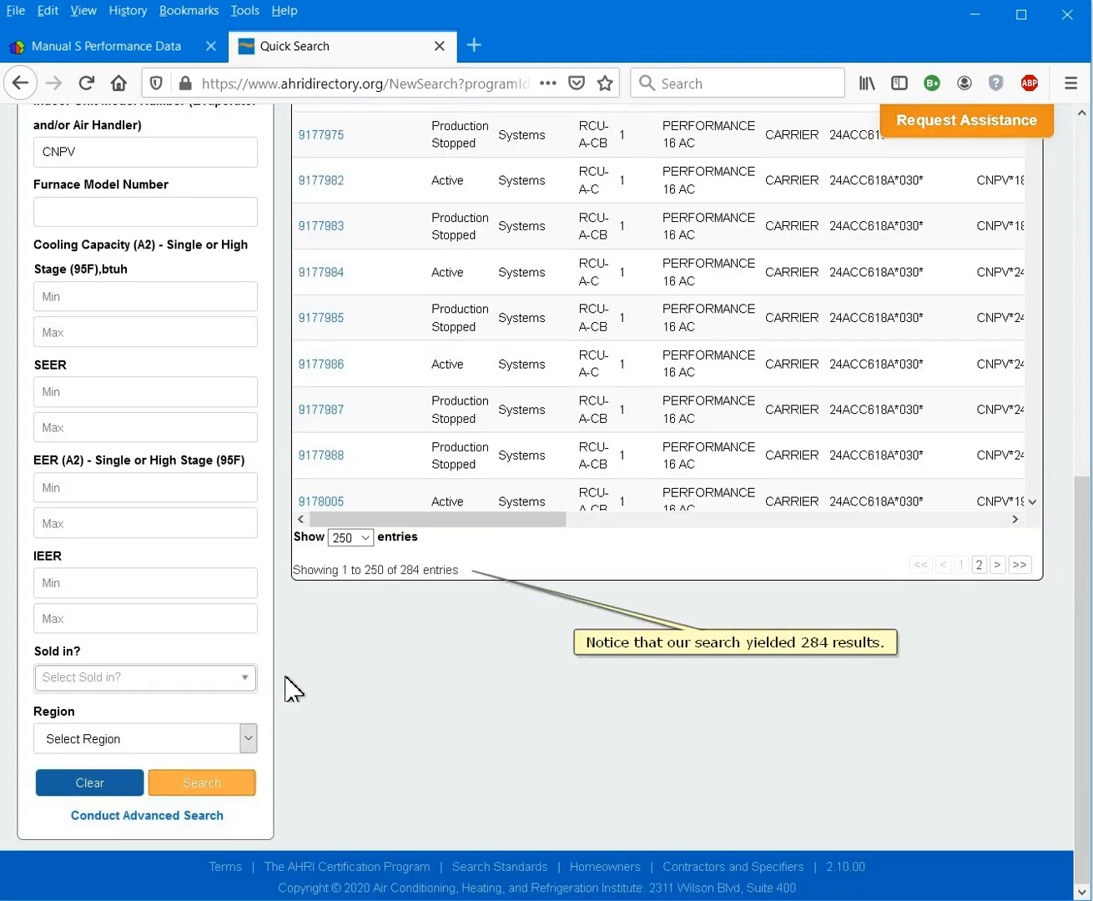
Open the AHRI certificate of the first search result.
scroll(301, 684, "up", 5)
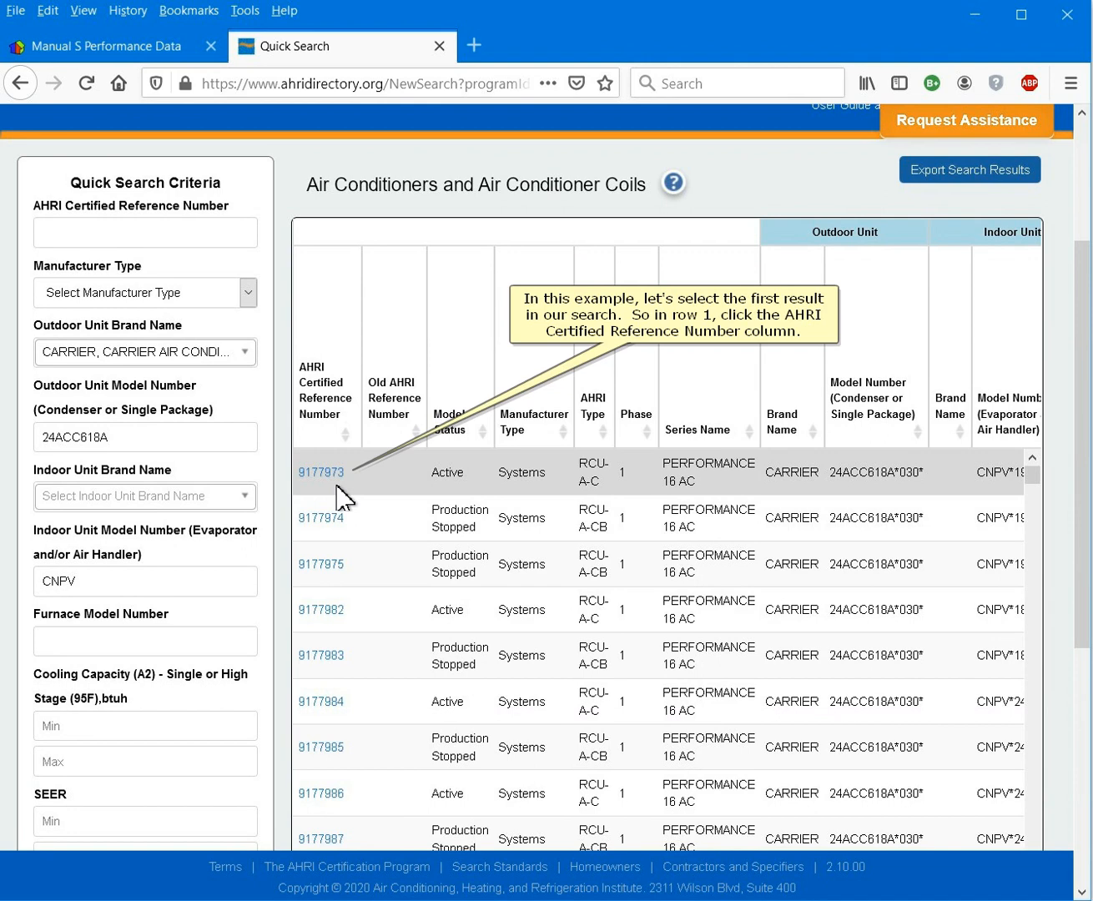
left_click(328, 474)
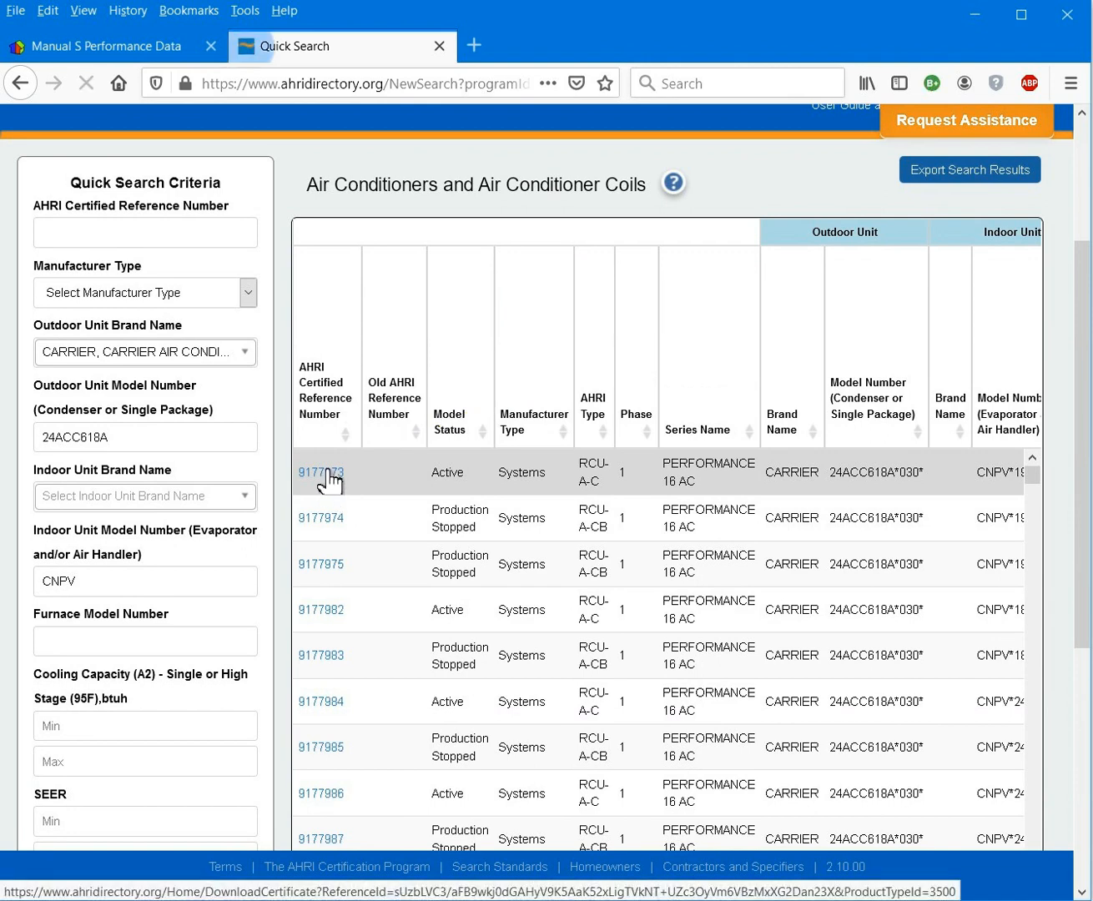
left_click(657, 507)
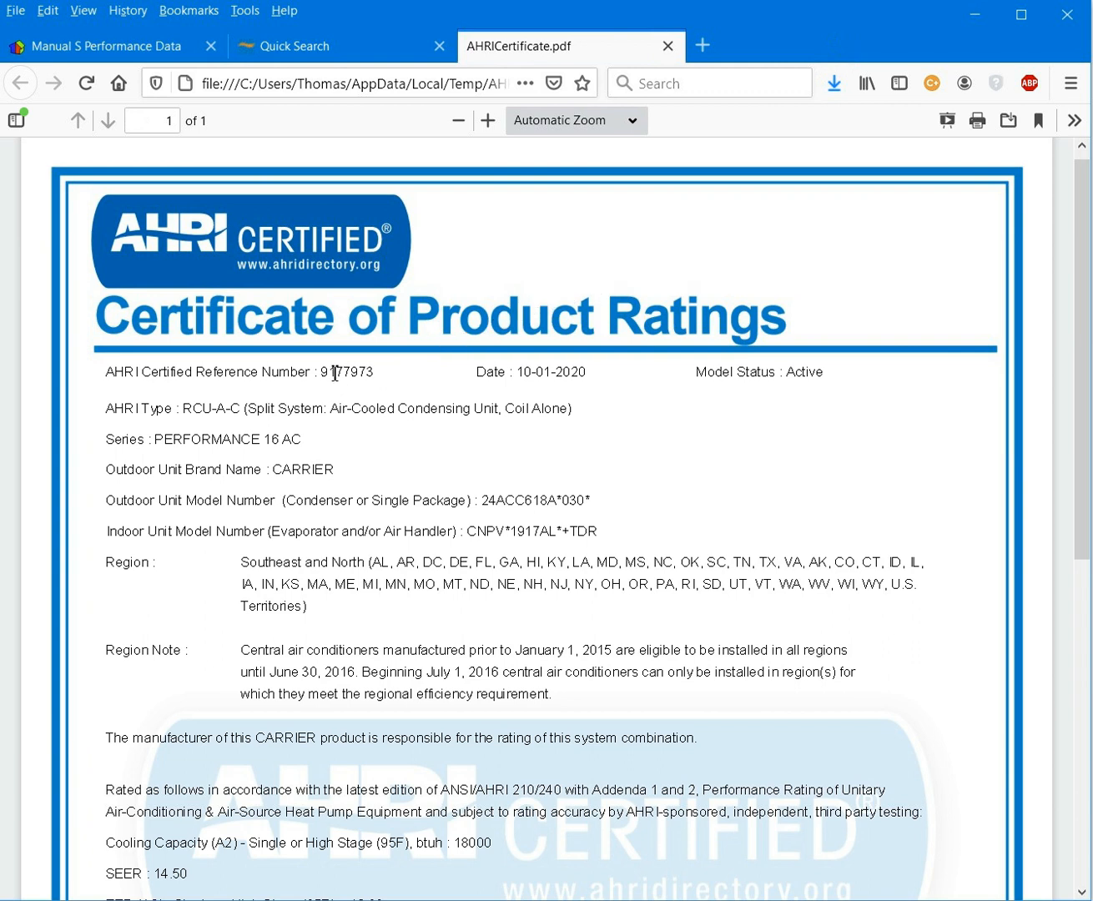
Copy AHRI reference number 9177973 from the certificate into the cooling equipment's AHRI Reference Number on the Manual S page.
left_click_drag(322, 372, 390, 373)
key("ctrl+c")
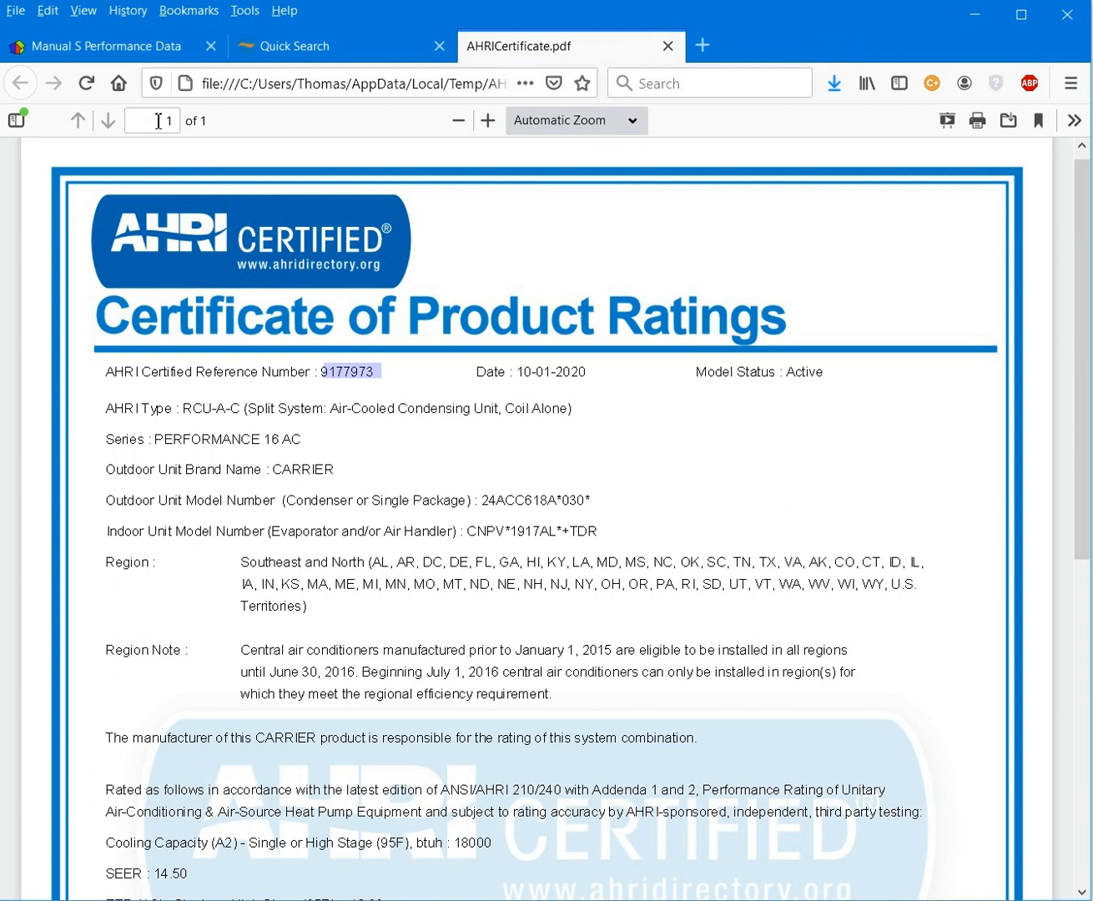
left_click(117, 45)
scroll(398, 507, "down", 5)
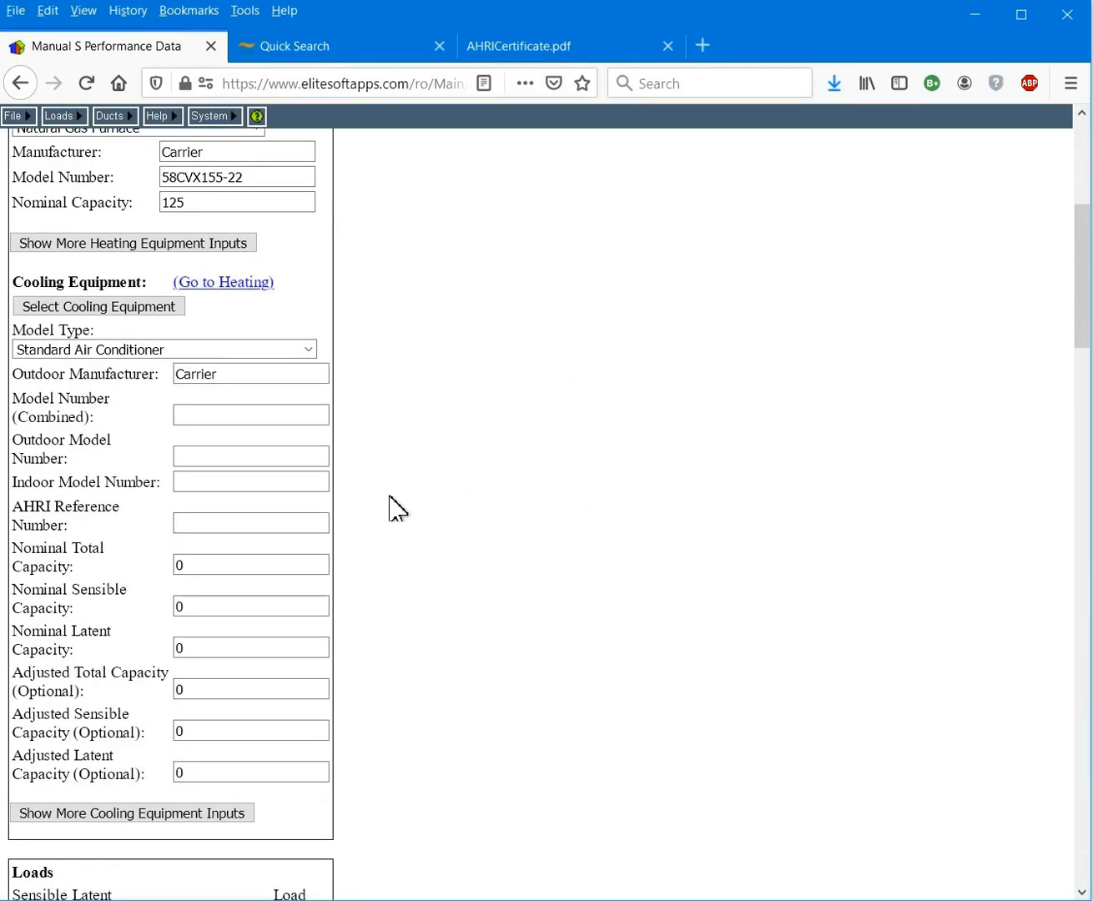
left_click(244, 521)
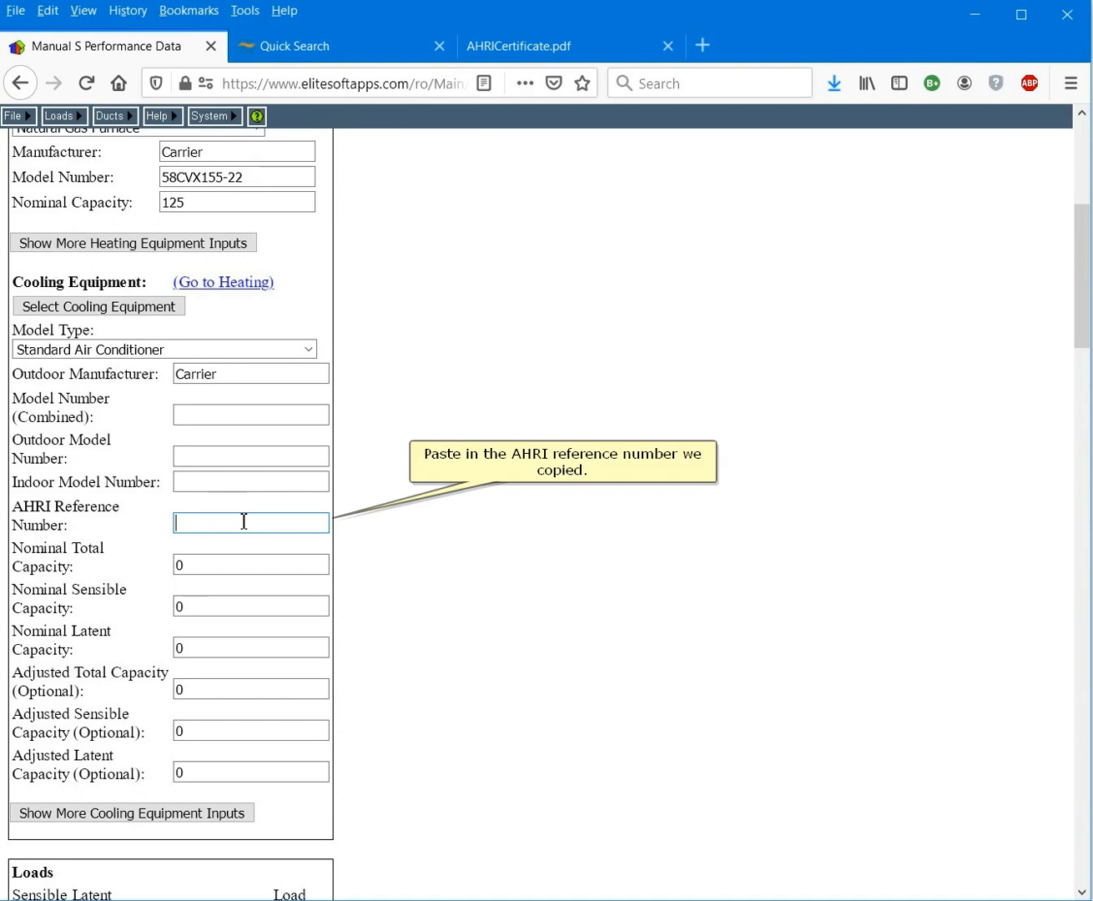
key("ctrl+v")
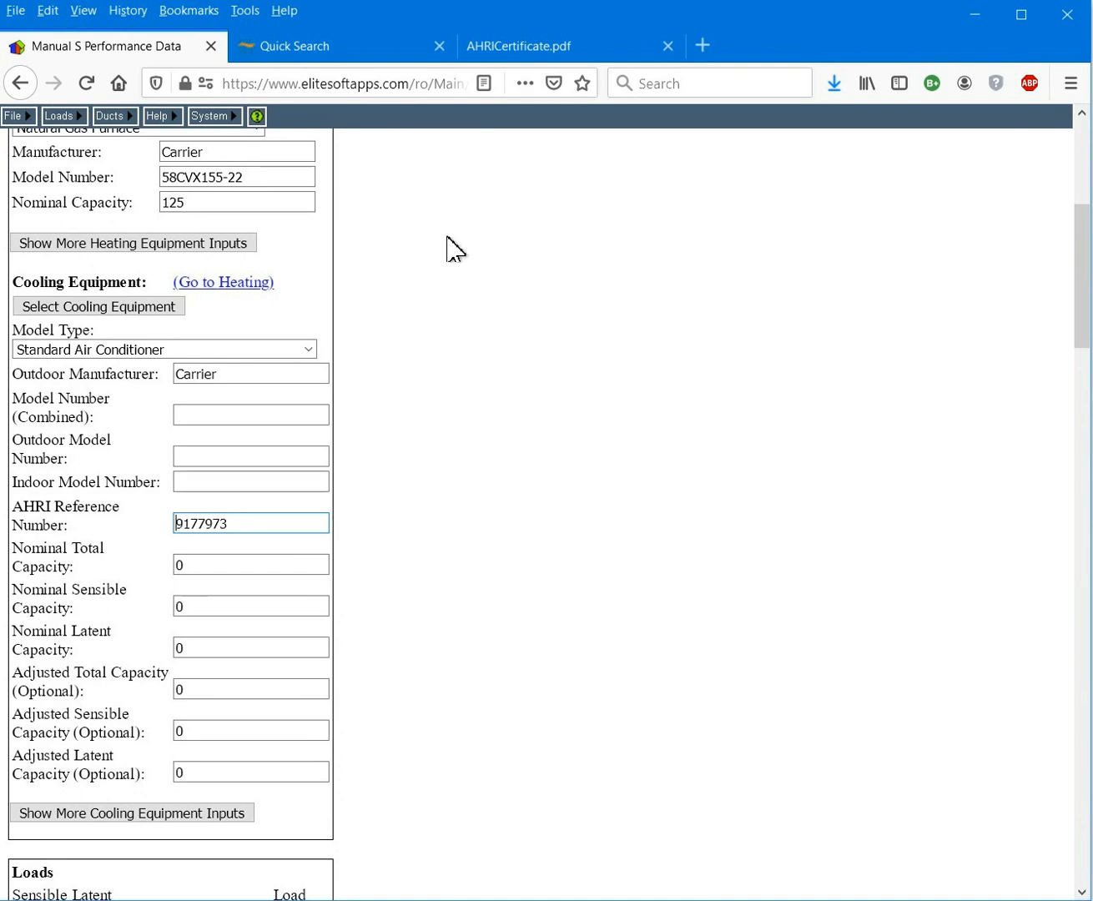
Copy the outdoor unit model number 24ACC618A*030* from the certificate into the cooling equipment's Outdoor Model Number.
left_click(535, 54)
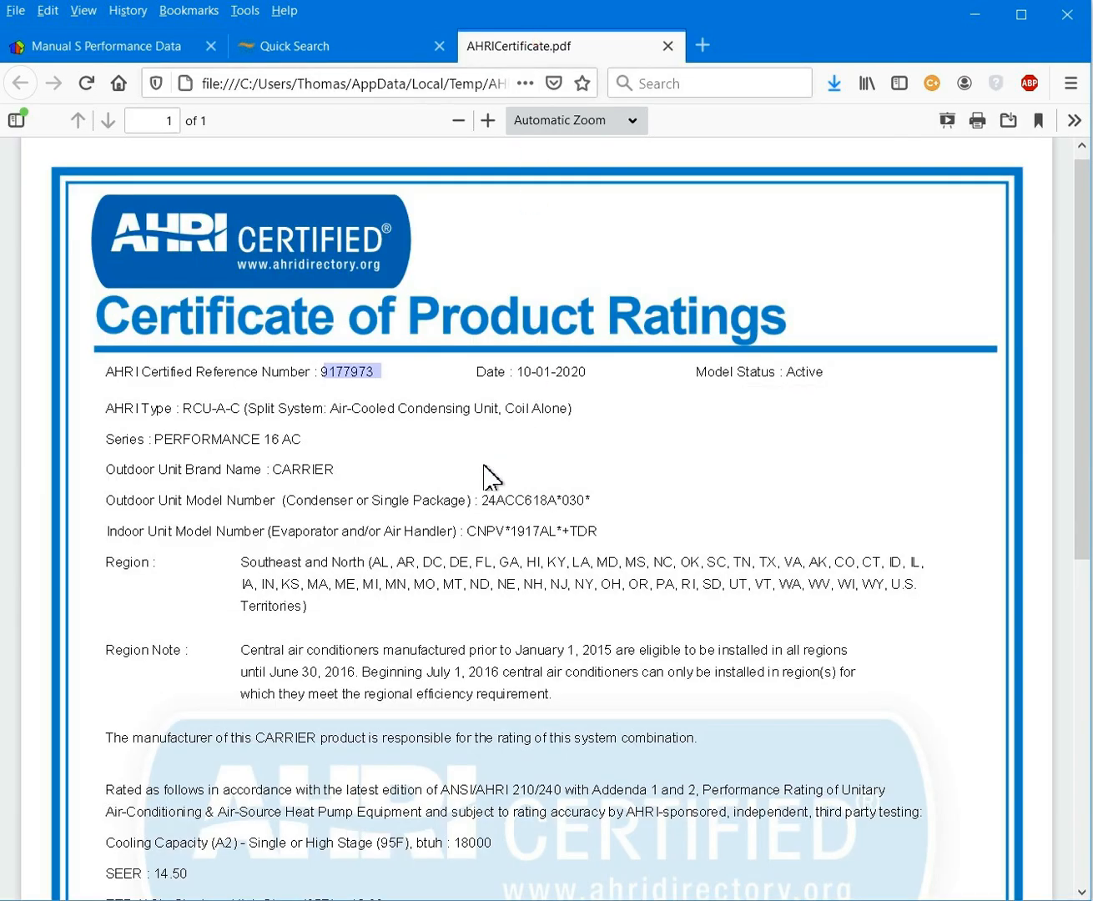
left_click_drag(481, 500, 617, 506)
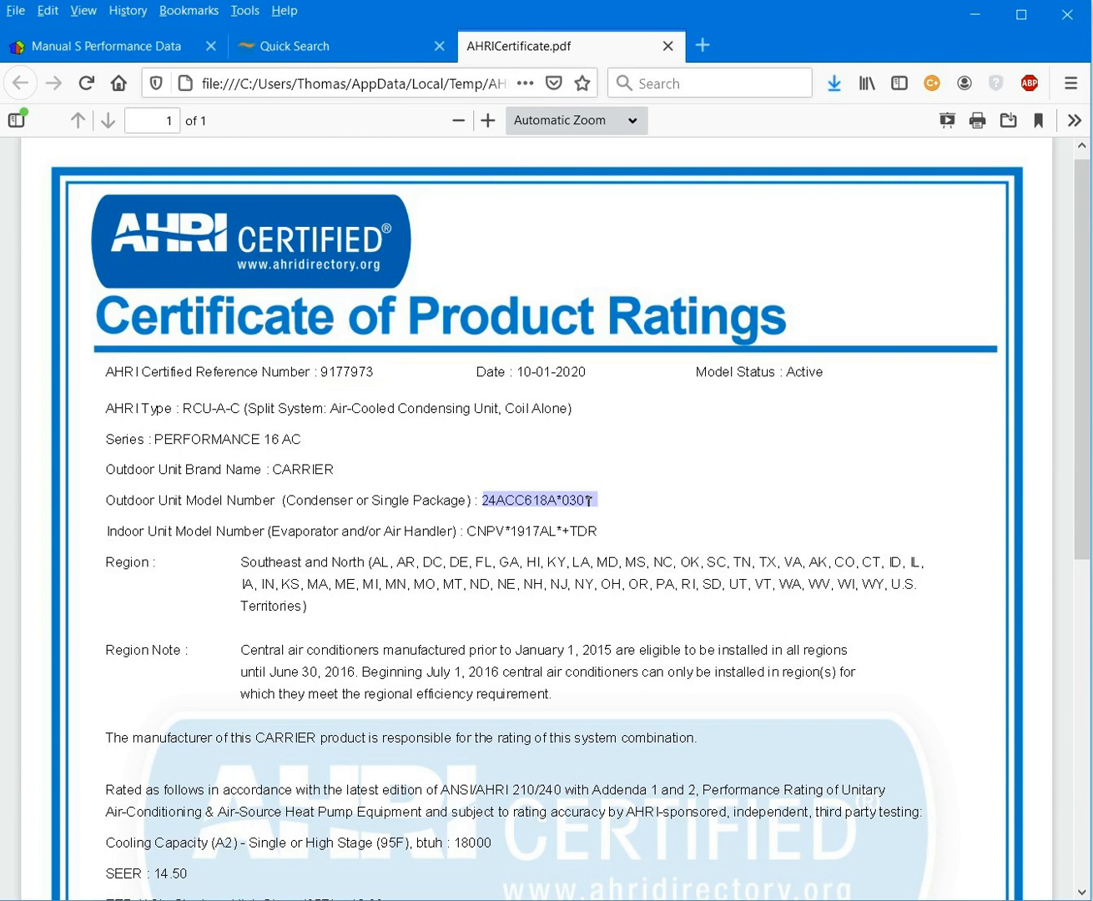
right_click(527, 496)
left_click(567, 510)
left_click(166, 47)
left_click(248, 454)
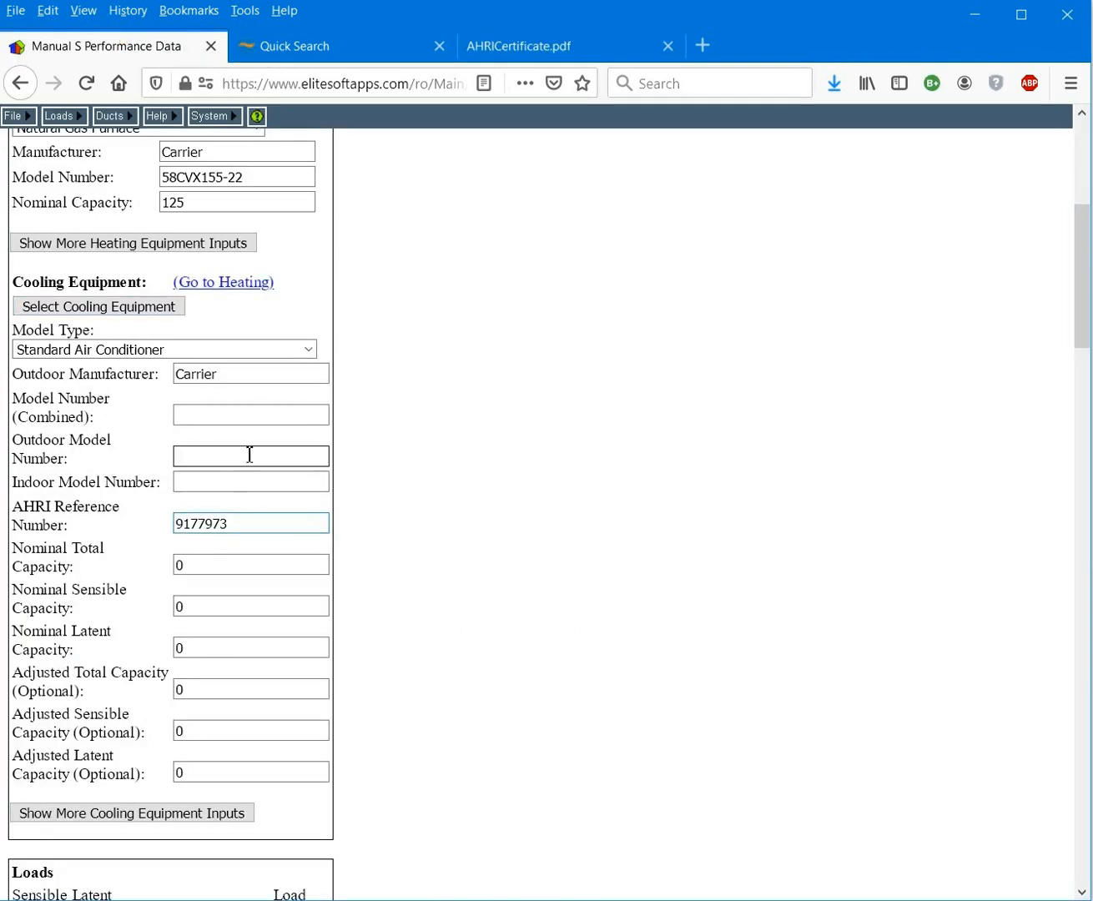
key("ctrl+v")
Copy the indoor unit model number CNPV*1917AL*+TDR from the certificate into the cooling equipment's Indoor Model Number.
left_click(557, 48)
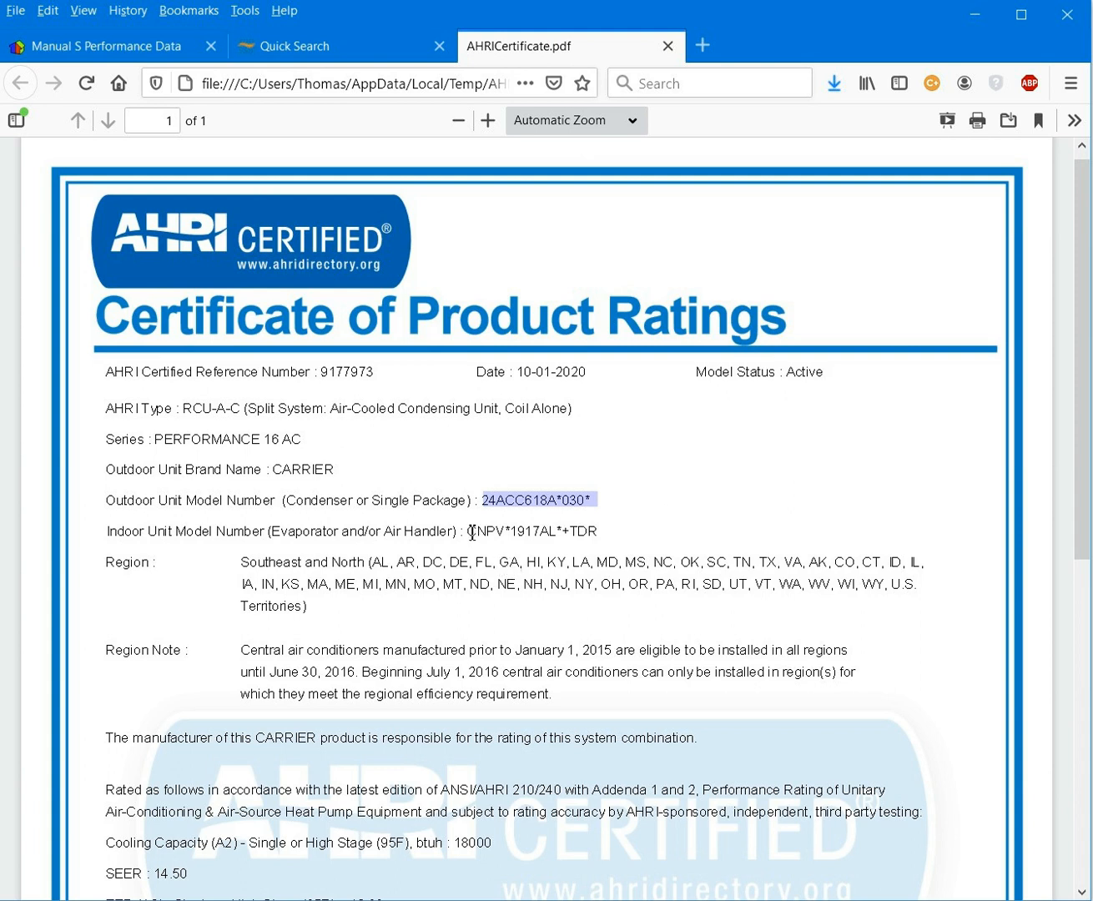
left_click_drag(466, 530, 600, 544)
right_click(528, 522)
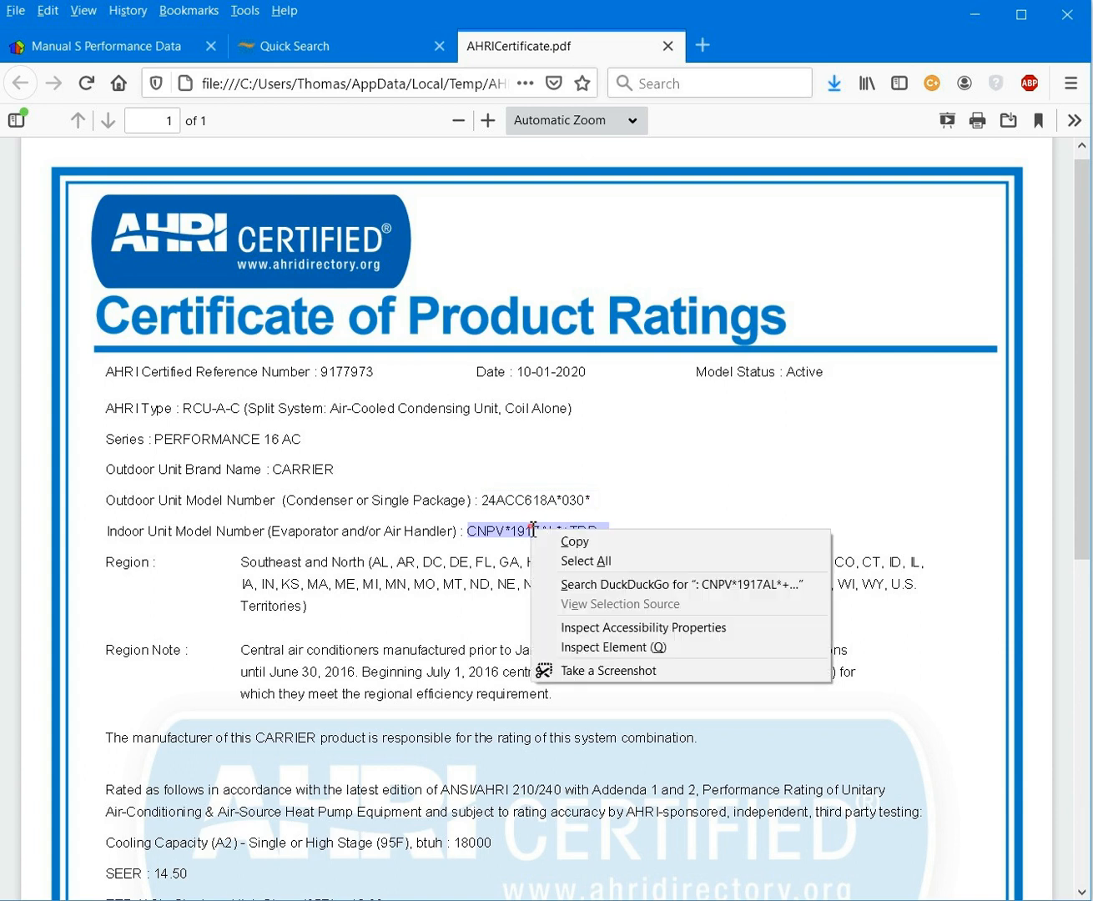
left_click(576, 540)
left_click(133, 42)
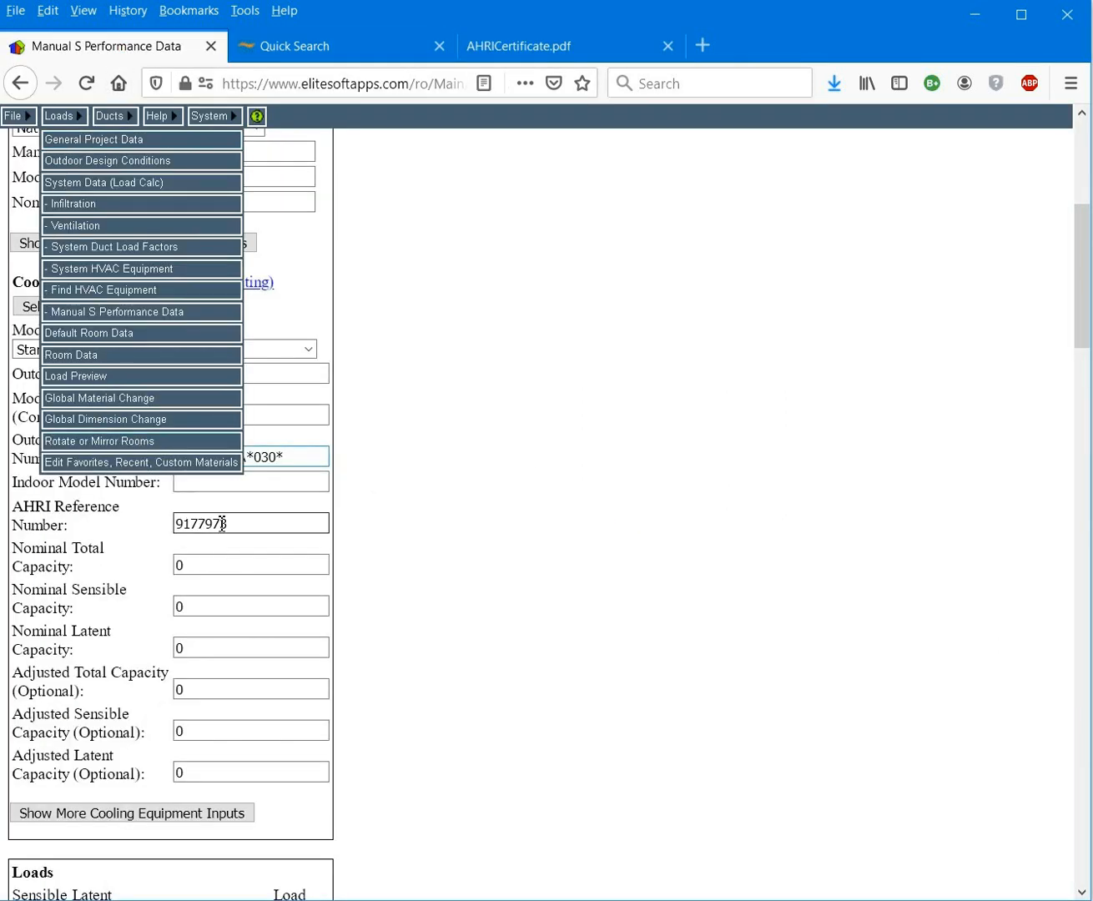
left_click(274, 483)
key("ctrl+v")
Look up the cooling capacity on the certificate and set the cooling equipment's nominal total capacity to 18.
left_click(534, 46)
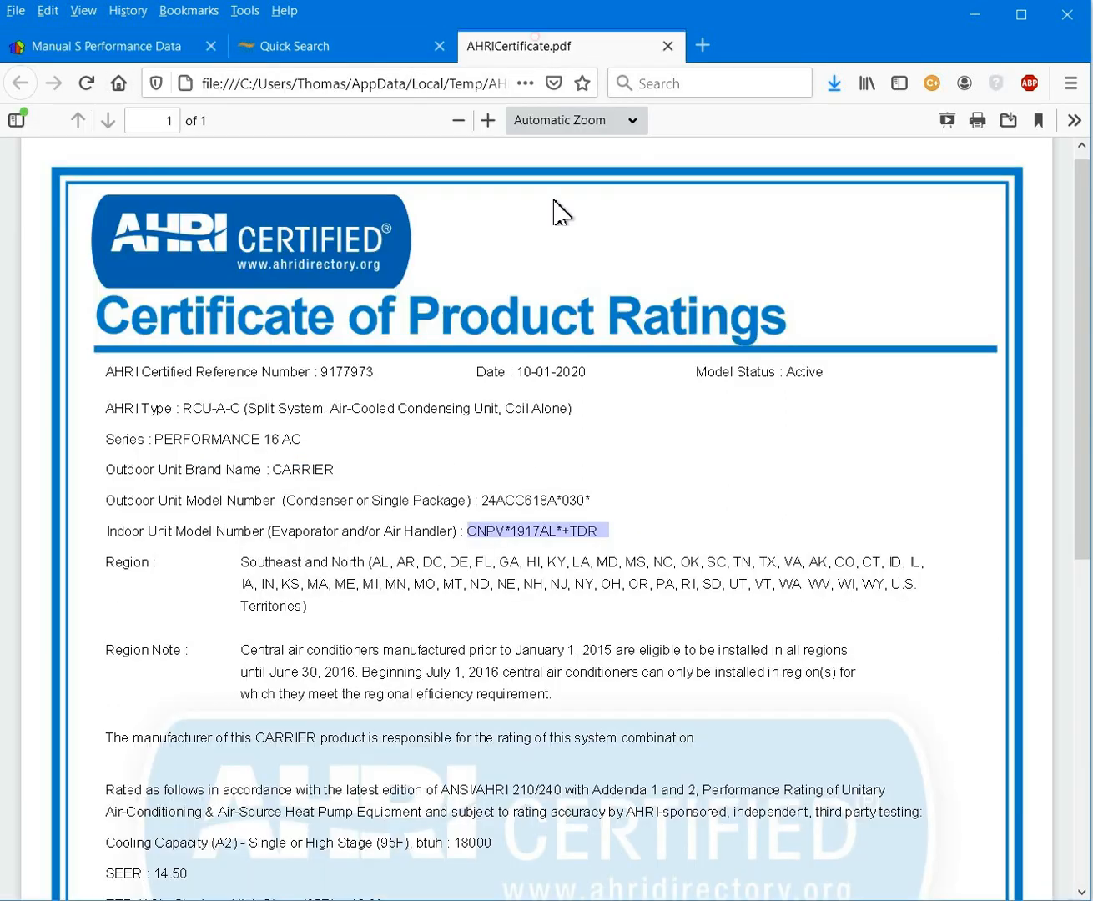
scroll(559, 212, "down", 2)
scroll(627, 473, "down", 5)
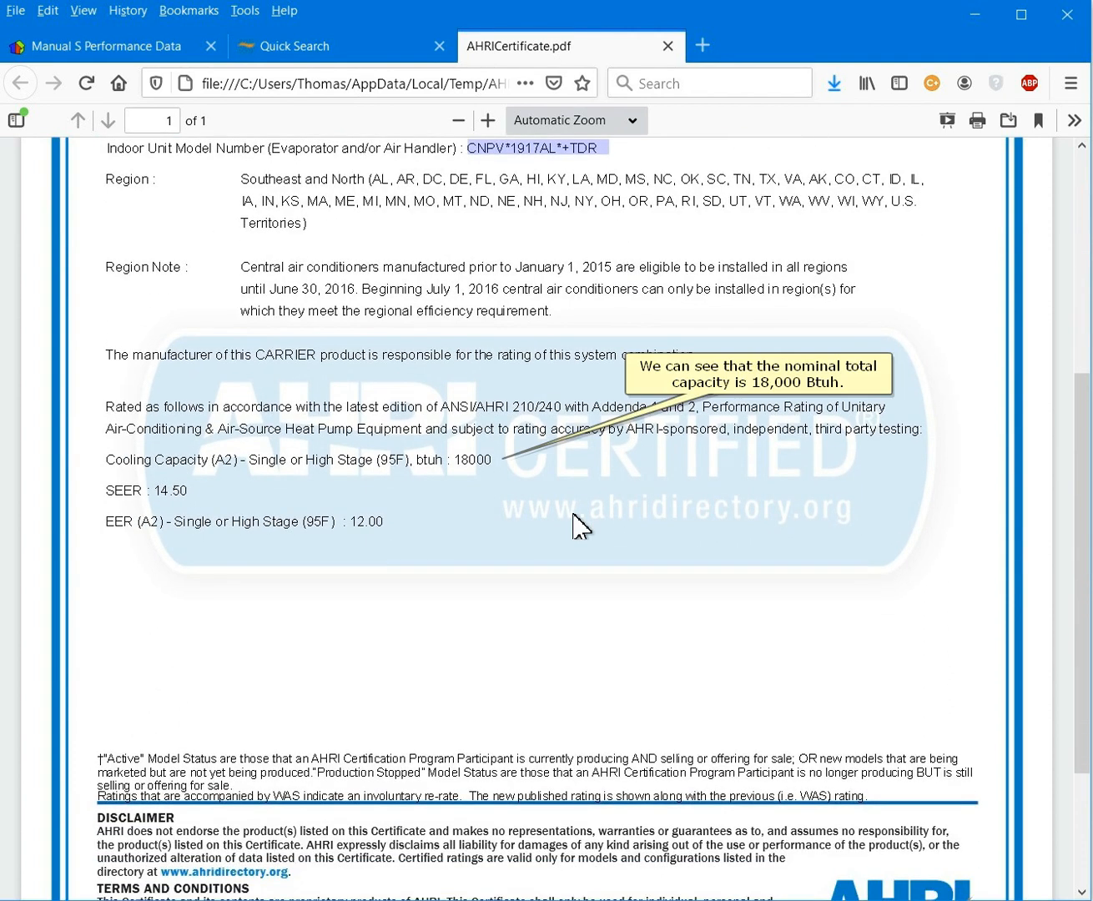
left_click(170, 47)
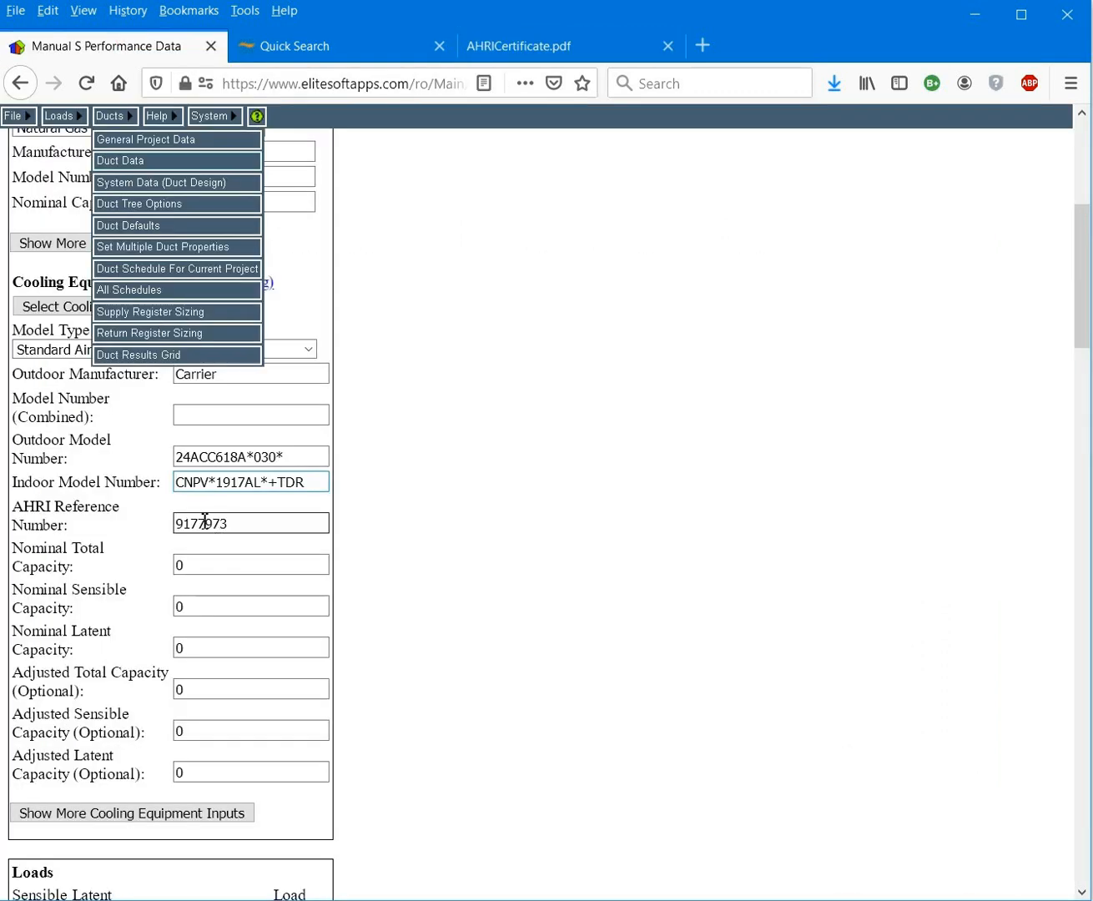
left_click(235, 564)
type("18")
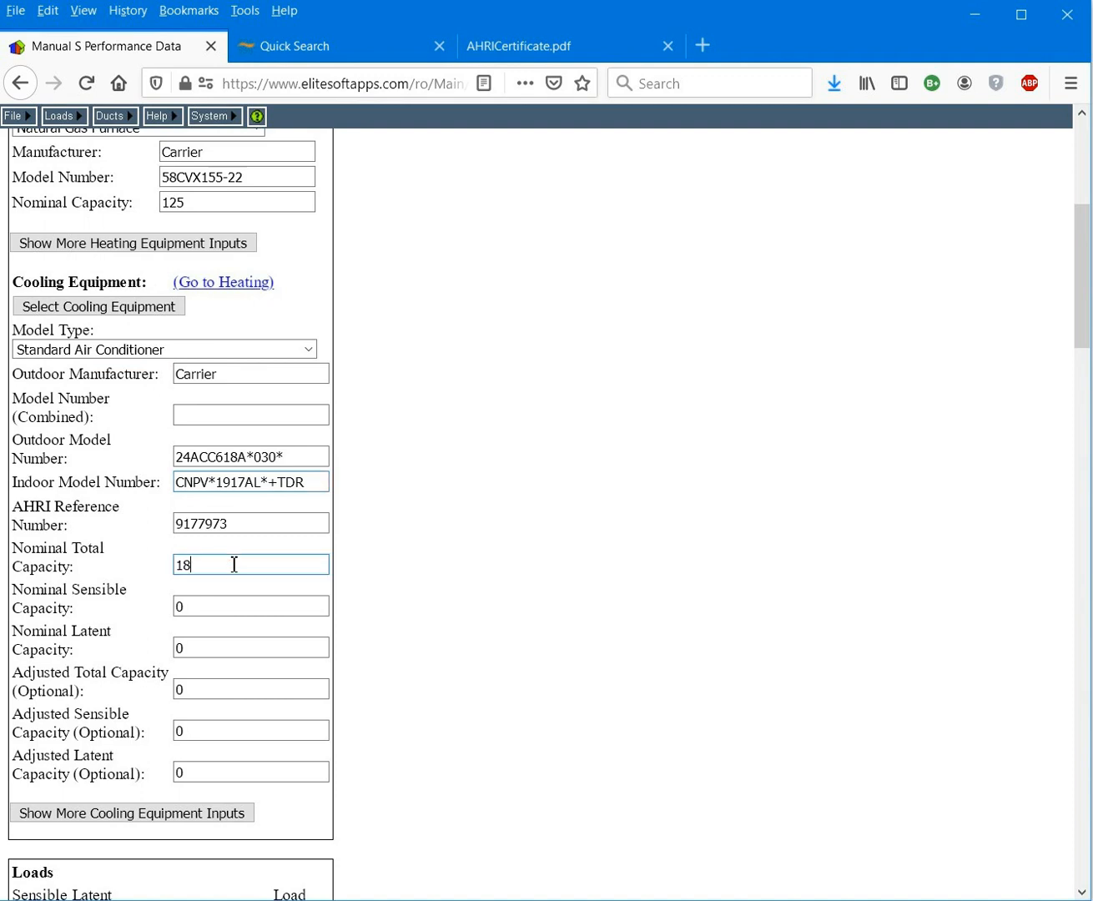
Set the cooling equipment's nominal sensible capacity to 14 and nominal latent capacity to 4.
left_click(228, 614)
key("BackSpace")
type("14")
left_click(244, 646)
key("BackSpace")
type("4")
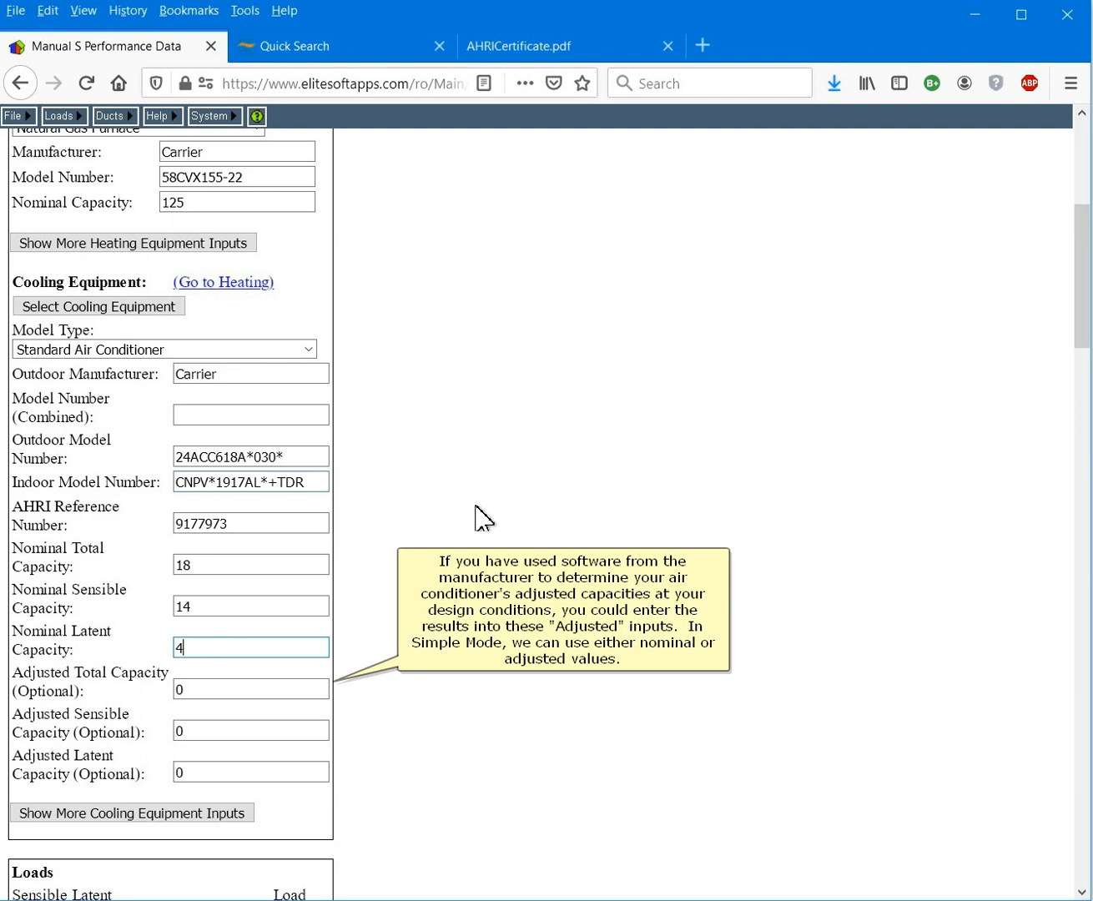
Allow custom loads and enter a sensible gain of 11.5 and a latent gain of 3.
scroll(523, 488, "down", 8)
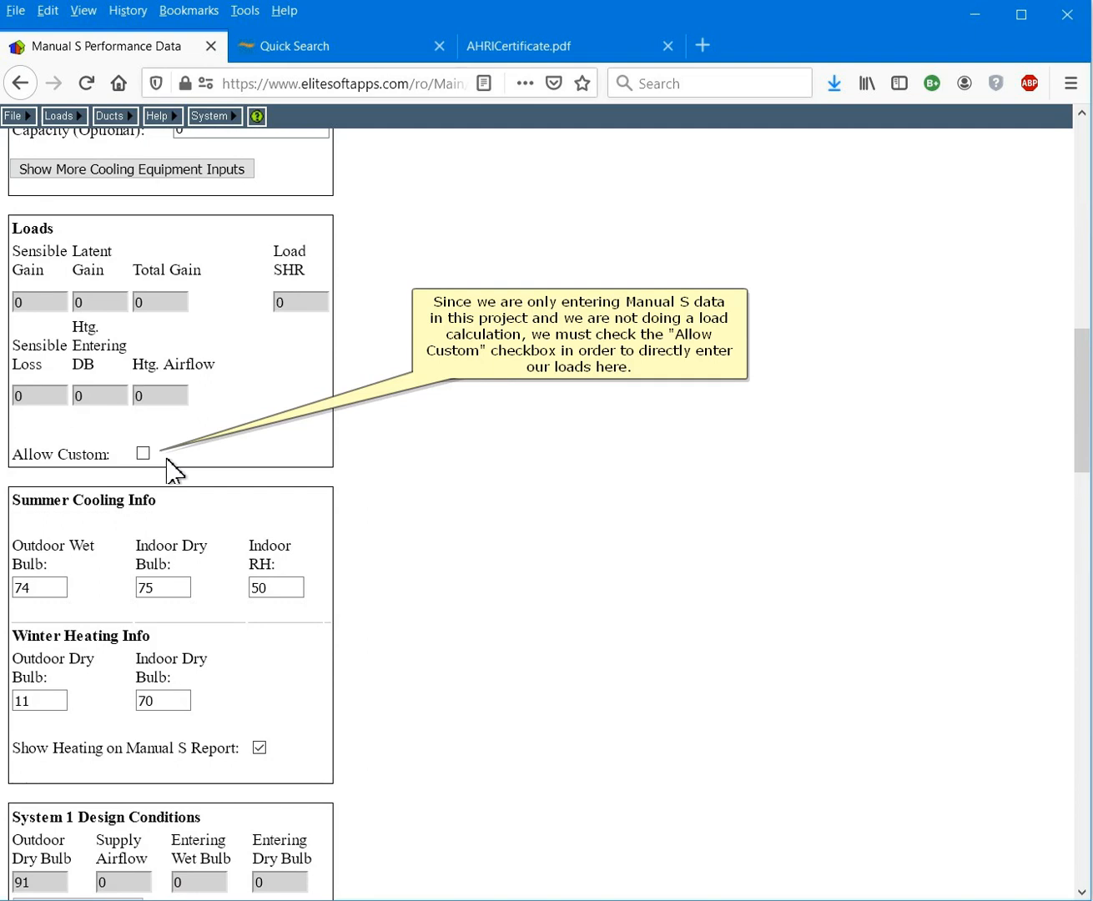
left_click(143, 453)
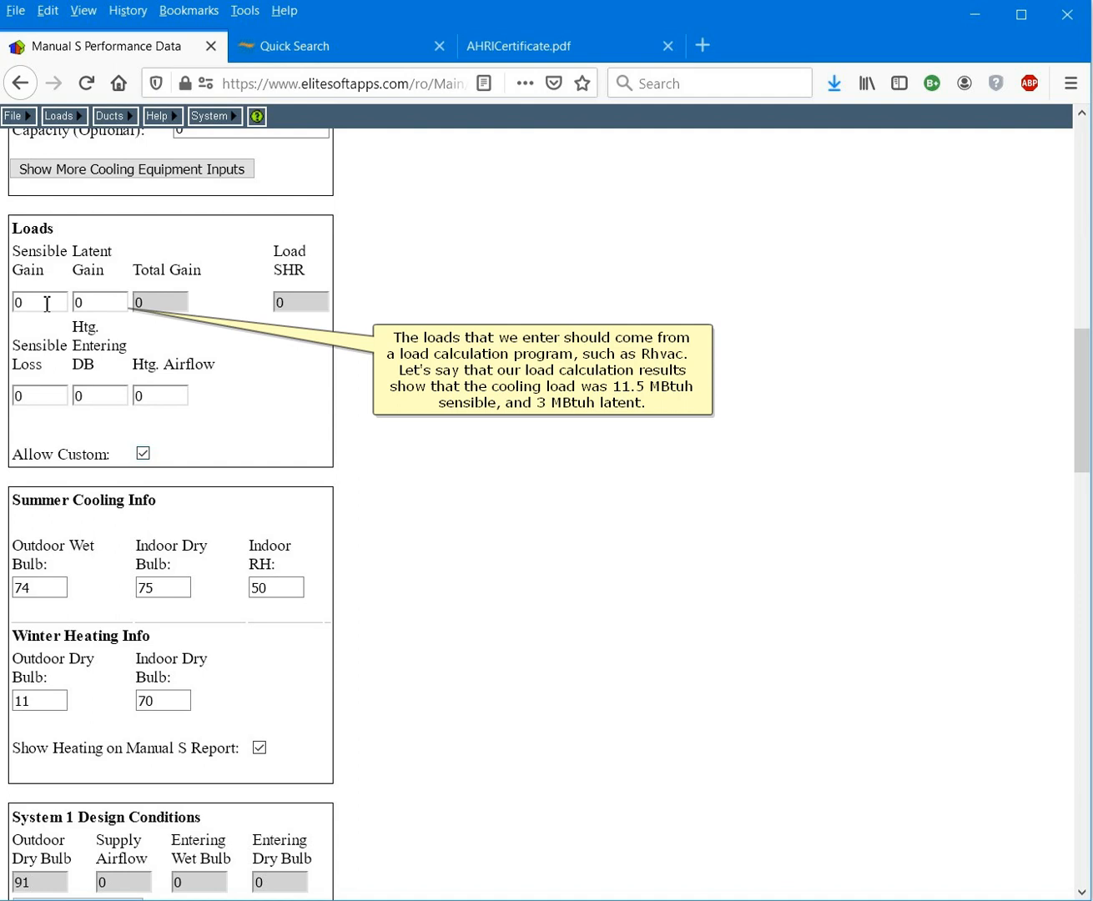
double_click(48, 303)
type("11.5")
key("Tab")
type("3")
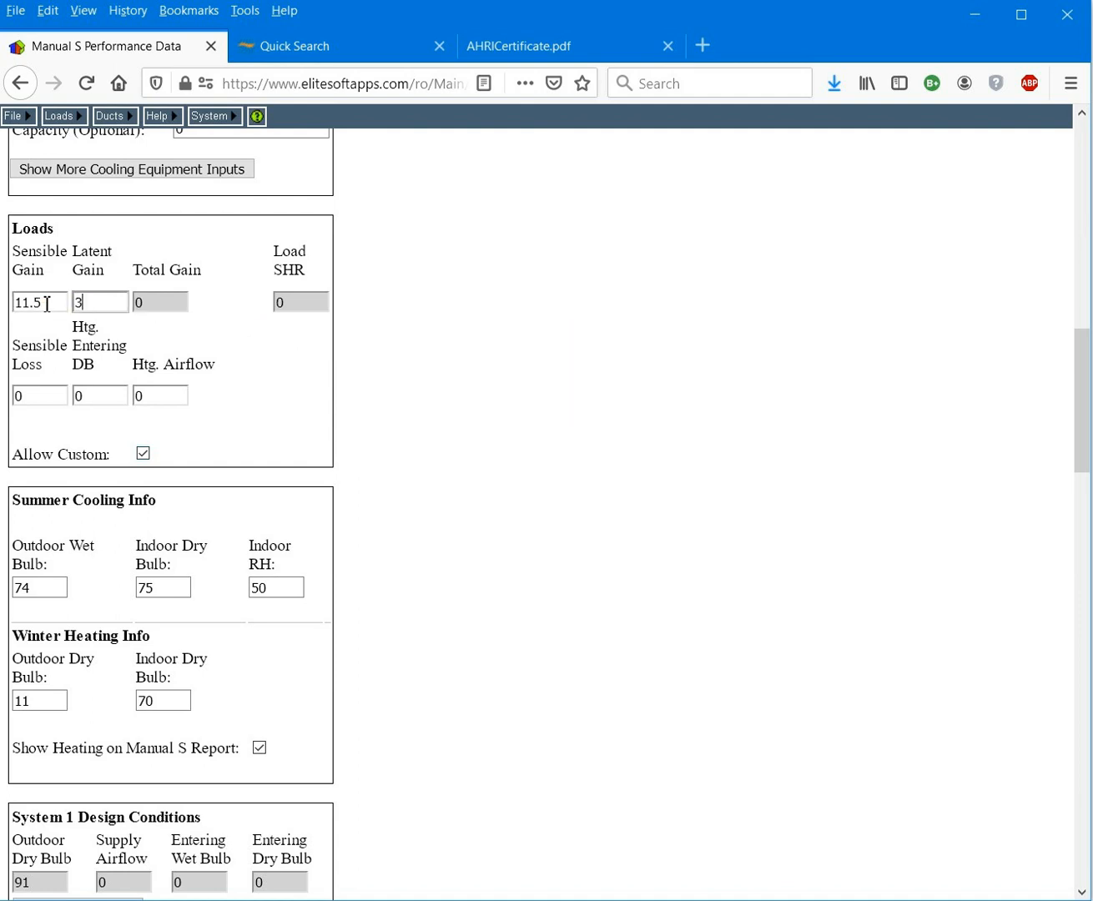
Enter a sensible loss of 95, a heating entering dry bulb of 70 and a heating airflow of 600.
key("Tab")
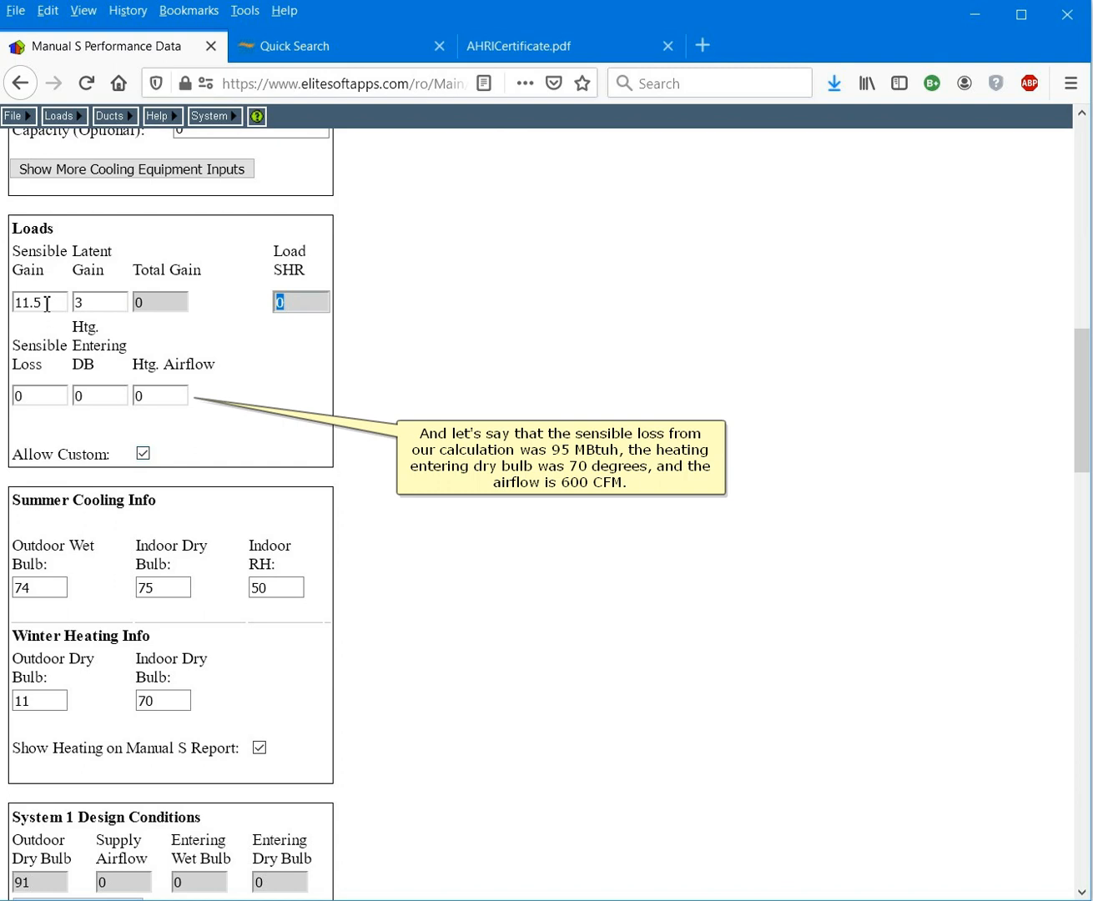
key("Tab")
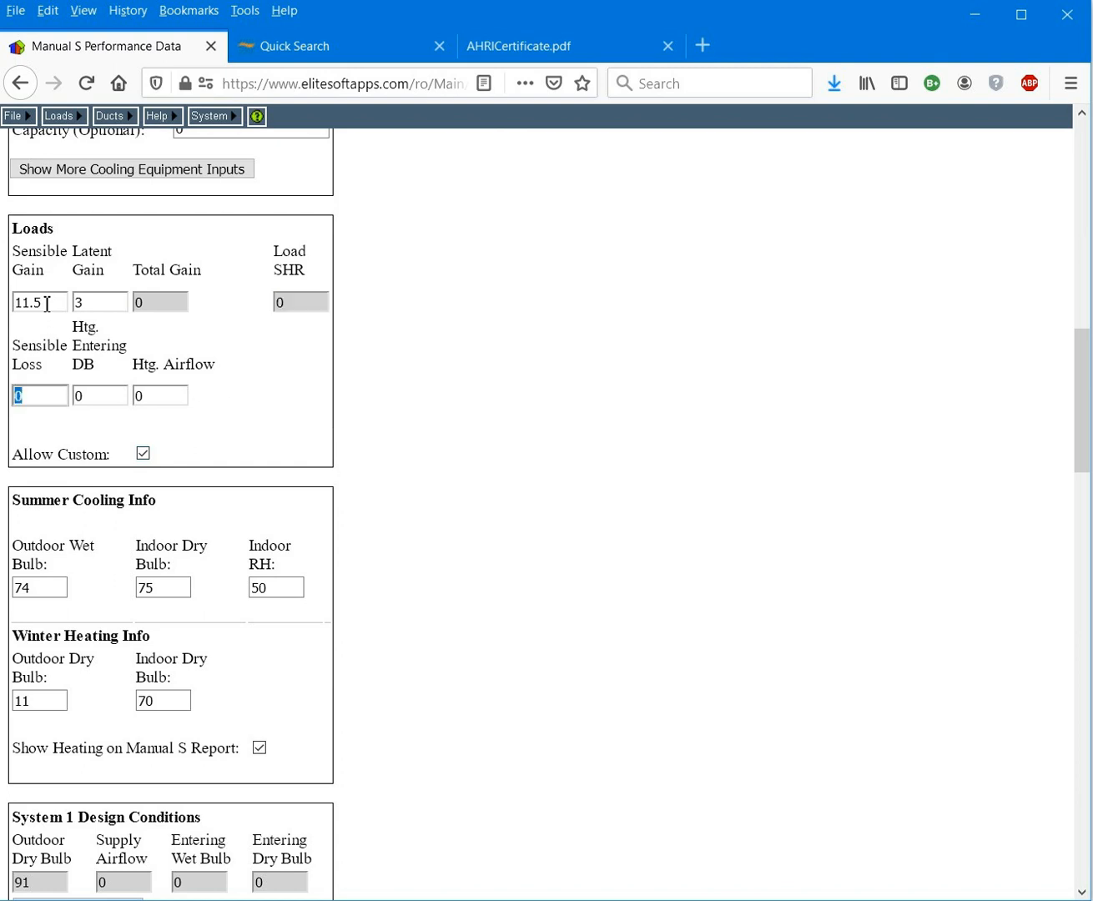
type("95")
key("Tab")
type("70")
key("Tab")
type("600")
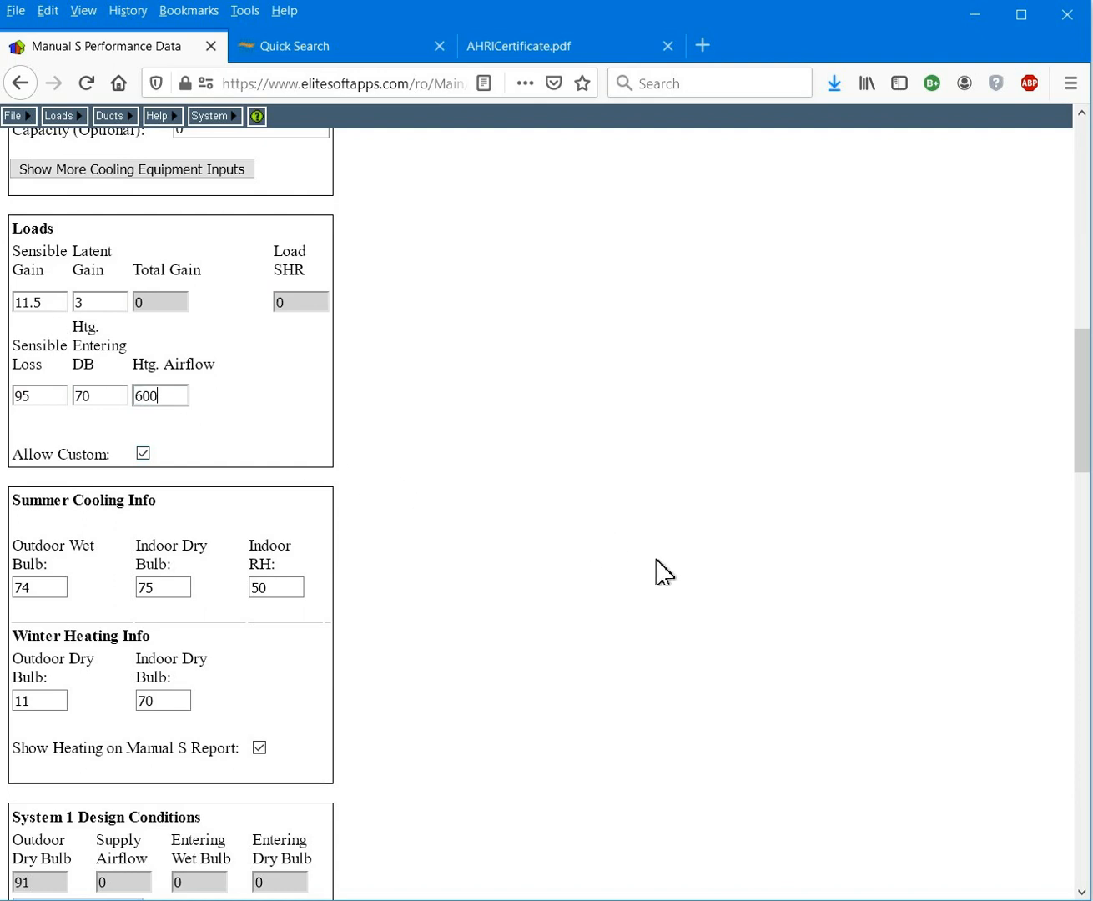
Set the design SODB to 91 and the design flow to 600 under Interpolation Conditions.
scroll(655, 569, "down", 8)
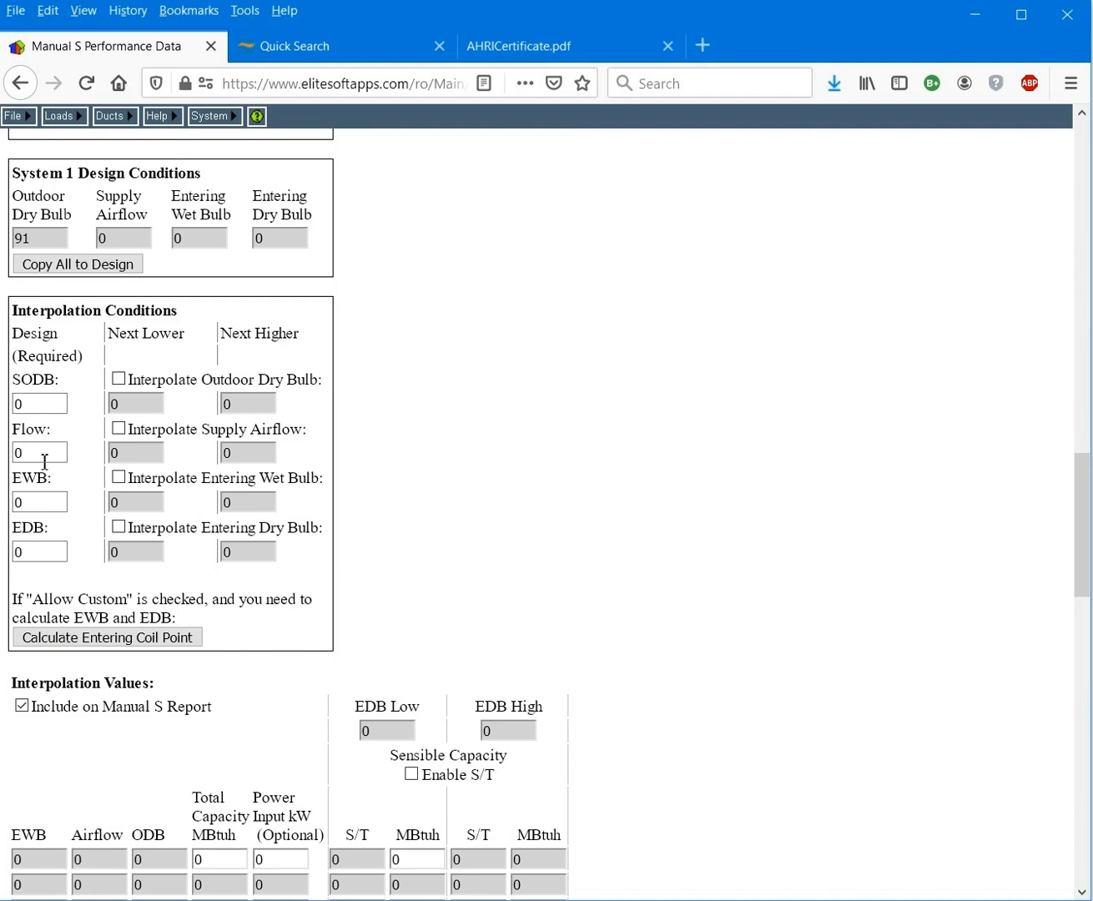
left_click(51, 402)
type("91")
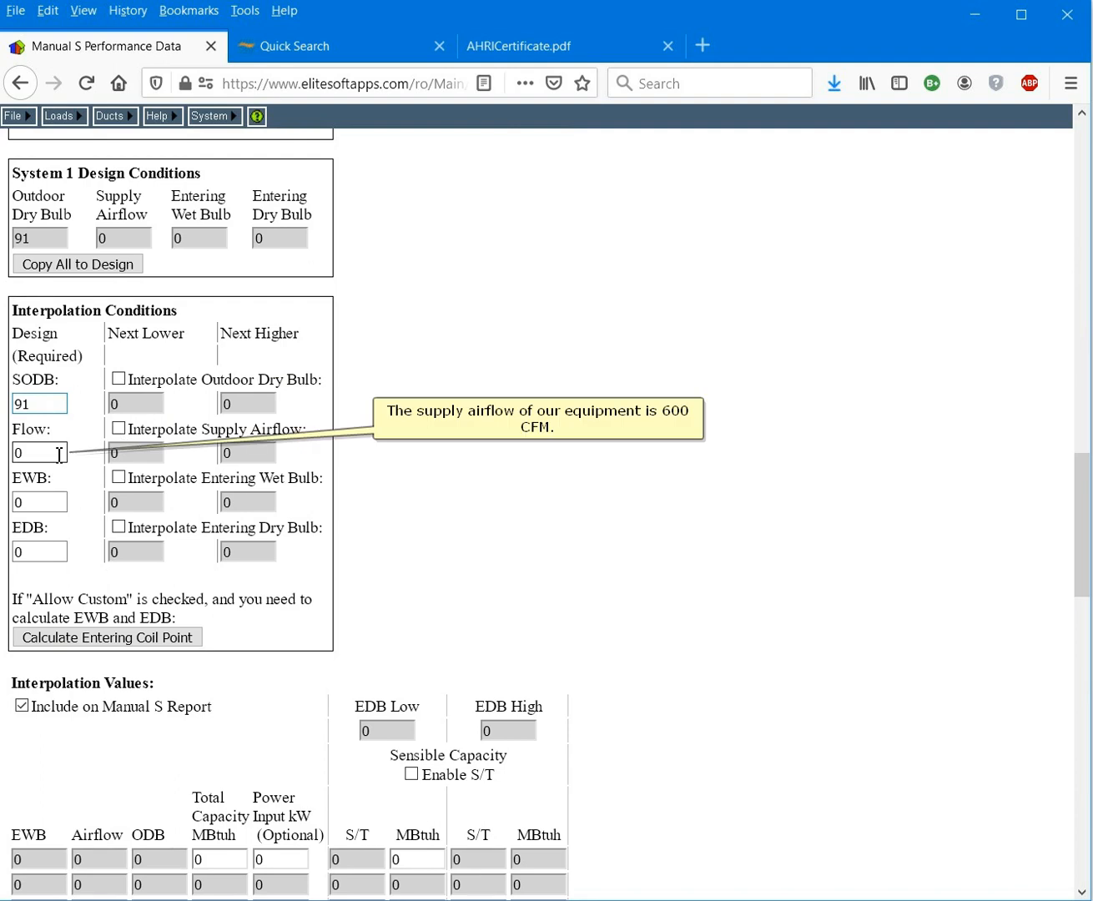
left_click(59, 455)
type("600")
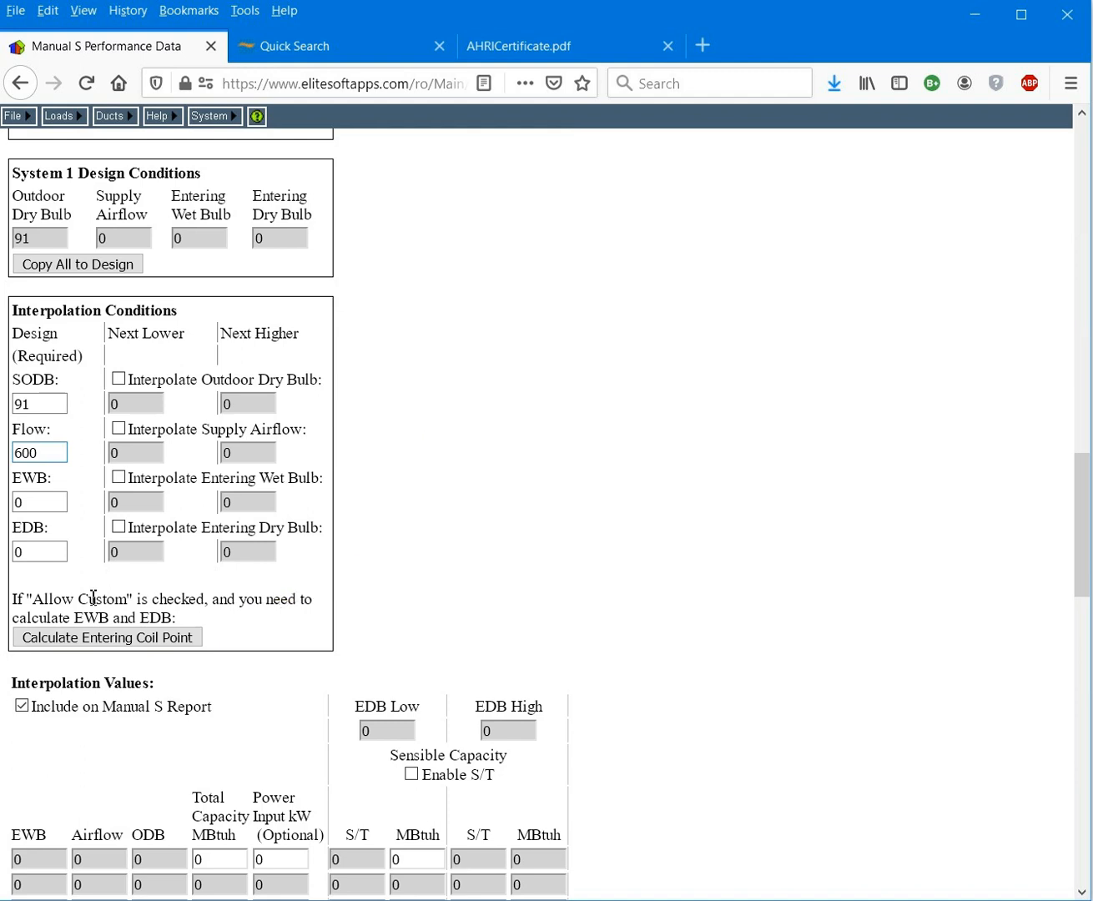
Calculate the entering coil point with a supply airflow of 600 and copy the results to the Manual S page.
left_click(100, 638)
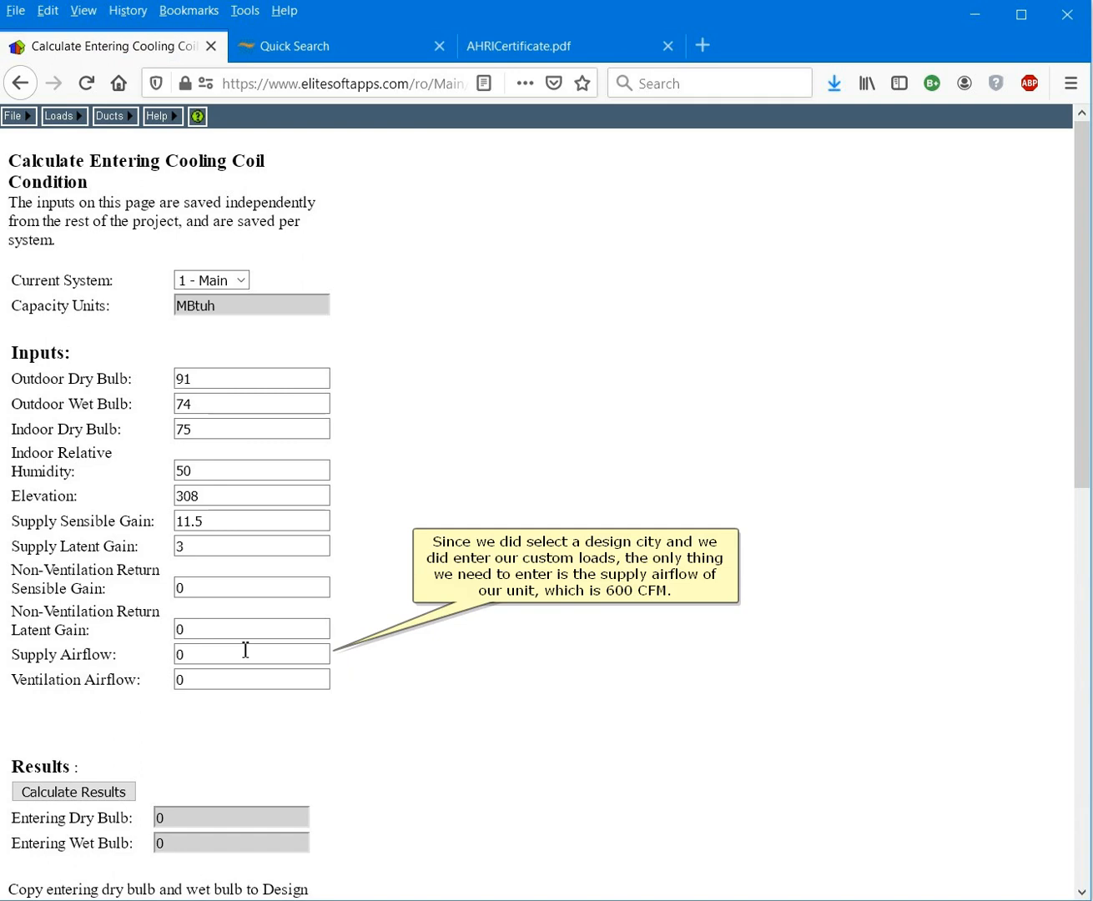
left_click(245, 654)
type("600")
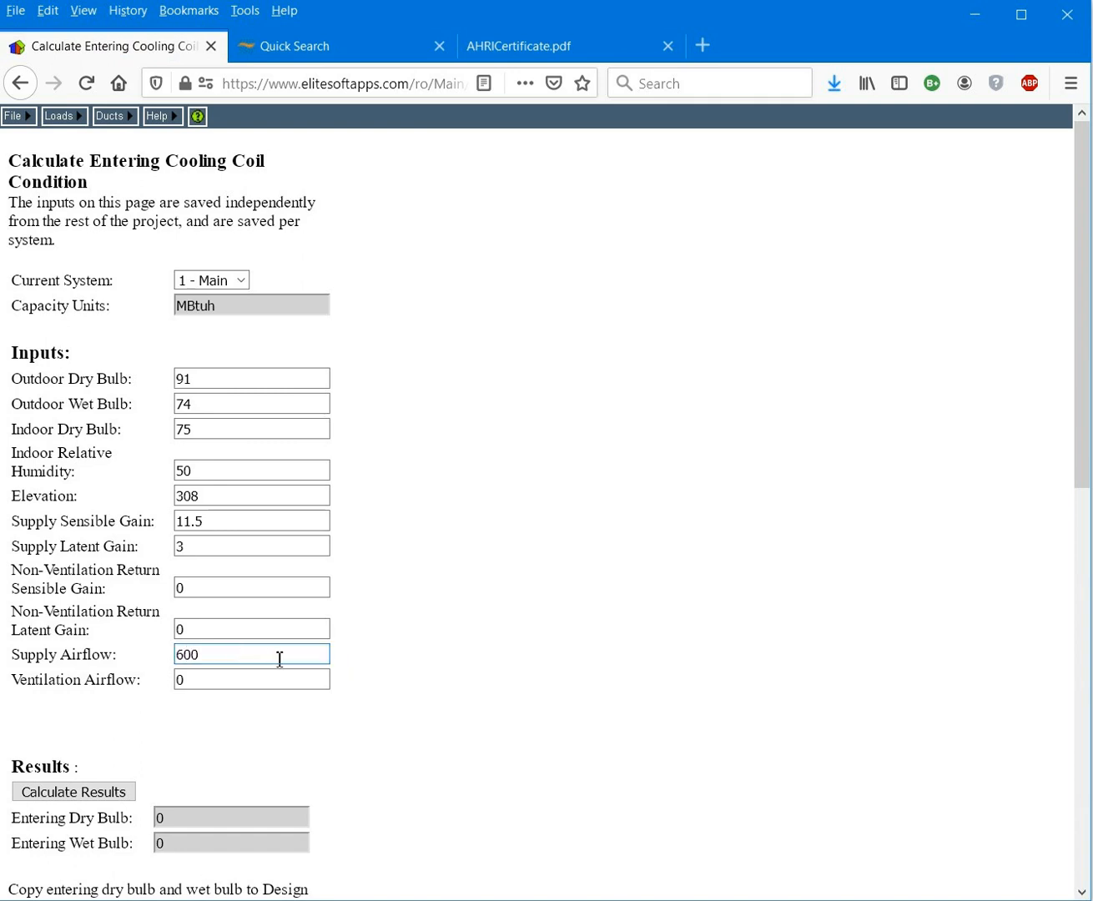
scroll(310, 659, "down", 4)
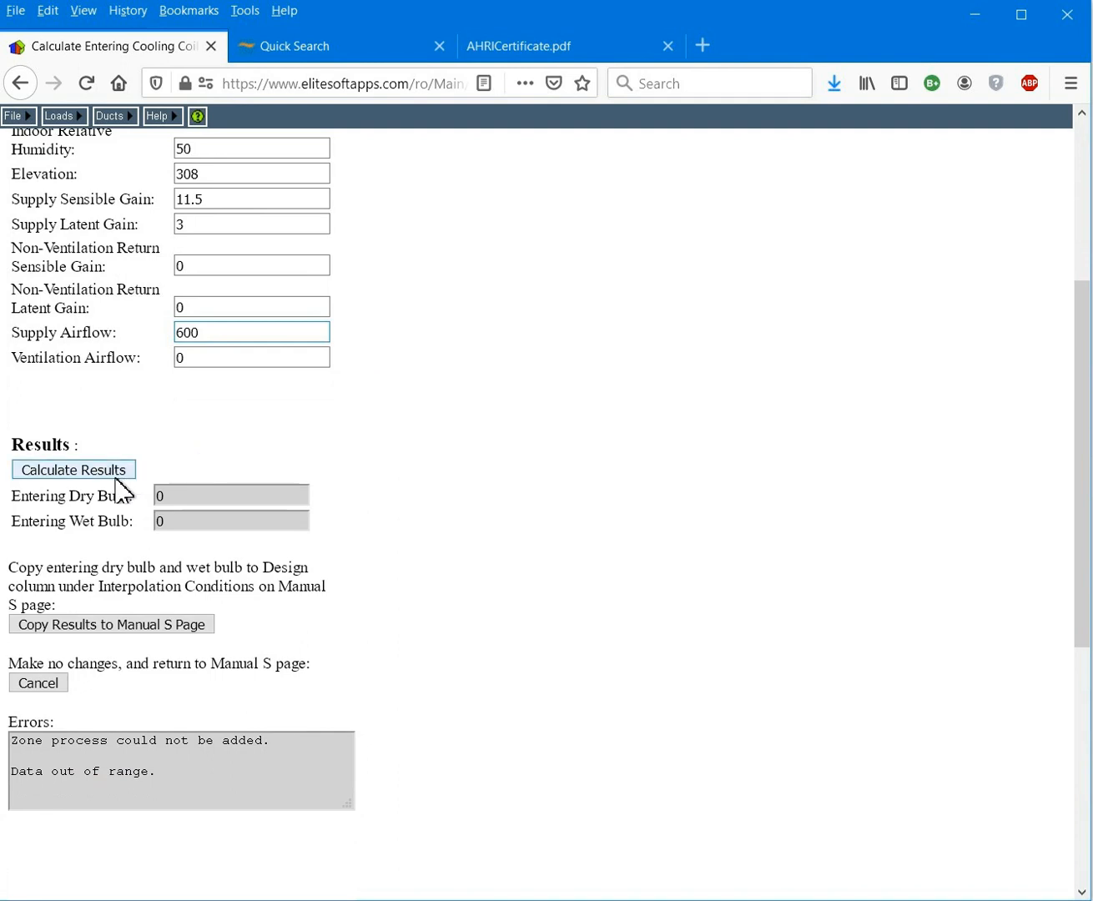
left_click(114, 472)
scroll(491, 585, "down", 5)
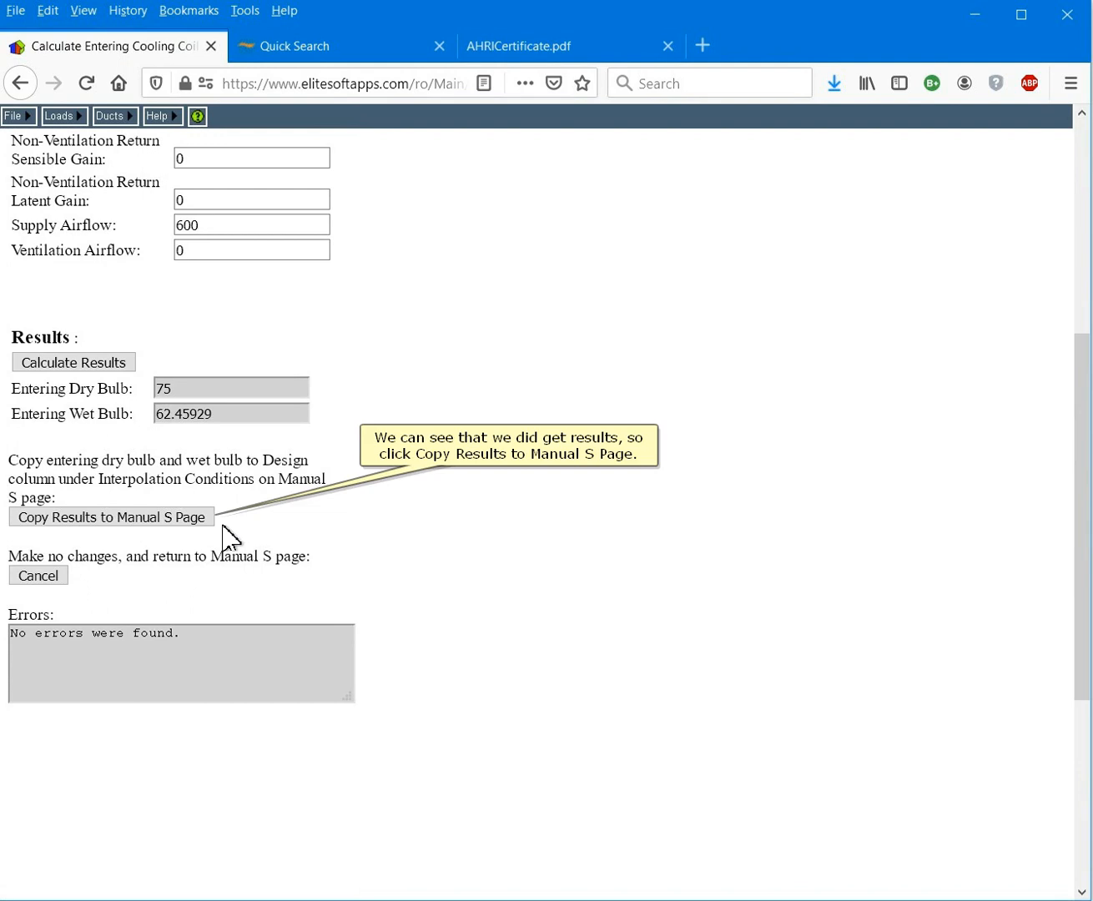
left_click(126, 519)
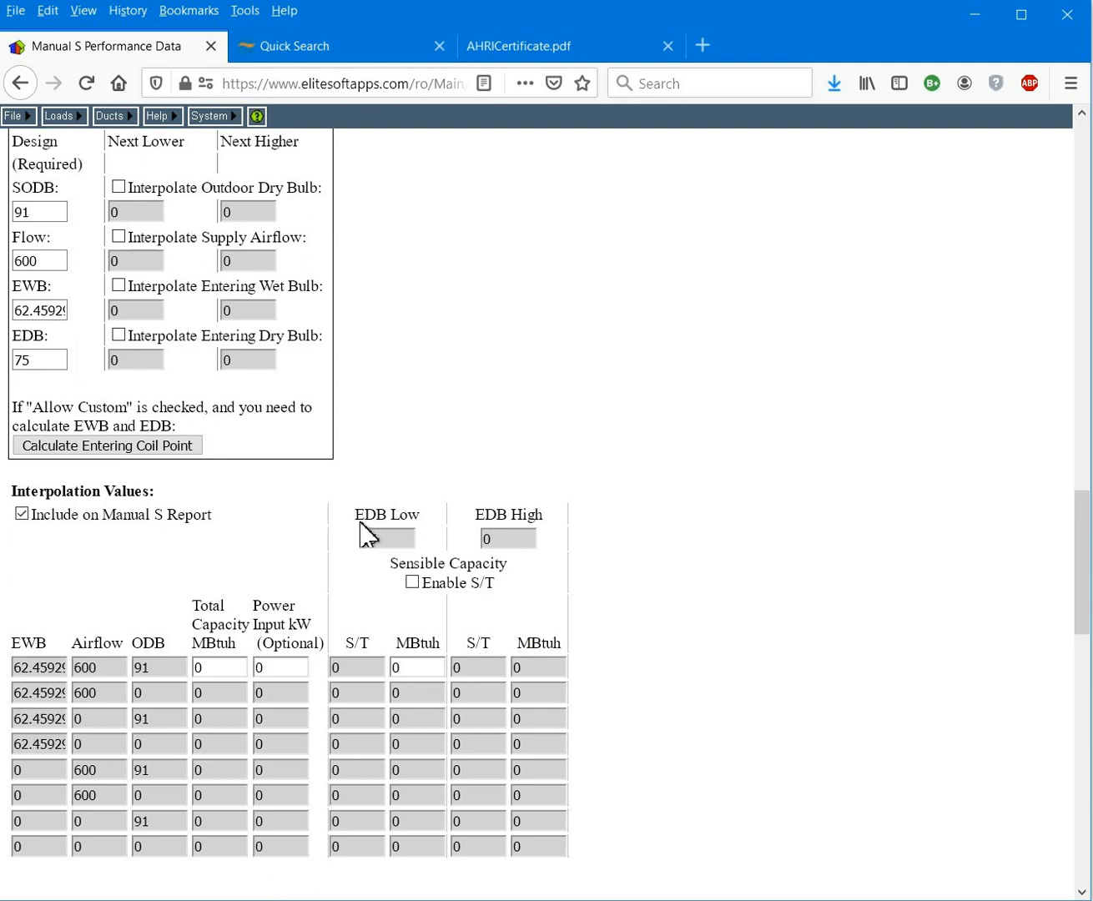
Copy the nominal sensible and total capacities from Simple Mode into the interpolation values.
scroll(683, 480, "down", 3)
scroll(674, 471, "down", 4)
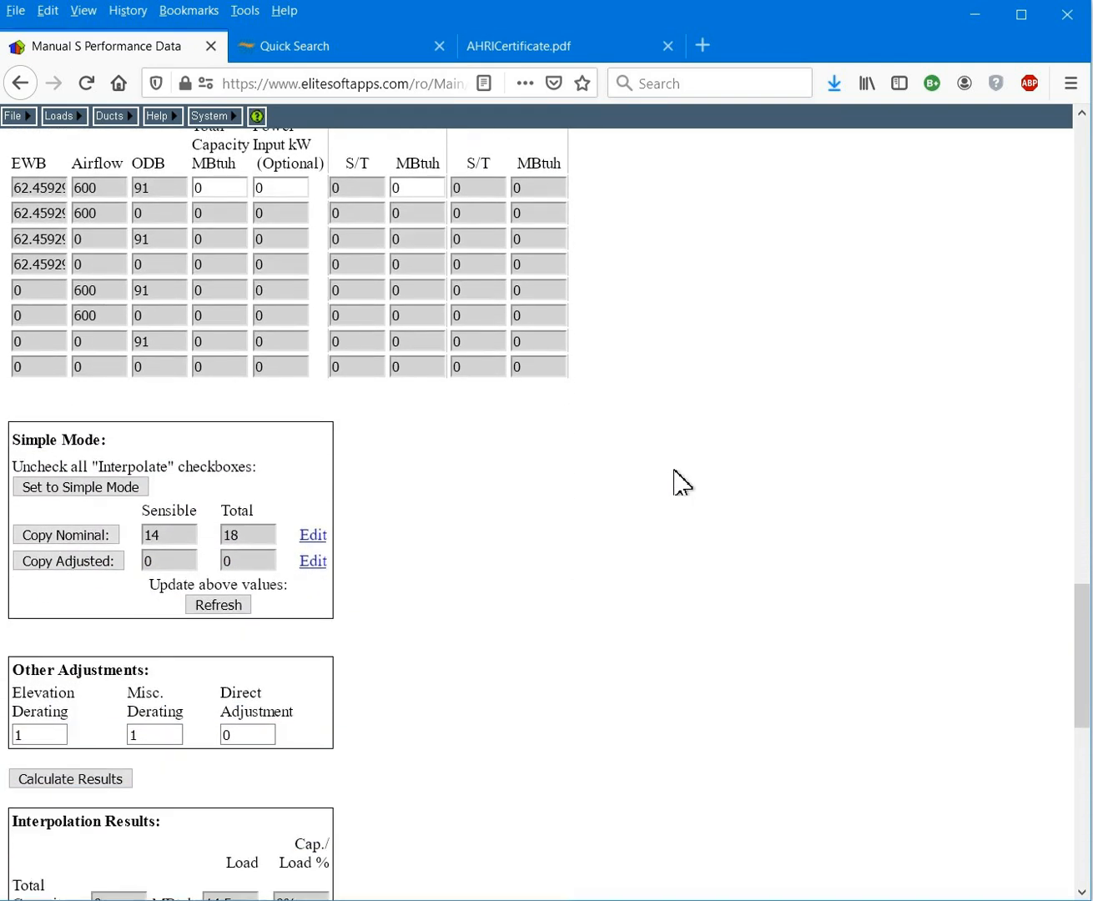
scroll(349, 499, "up", 2)
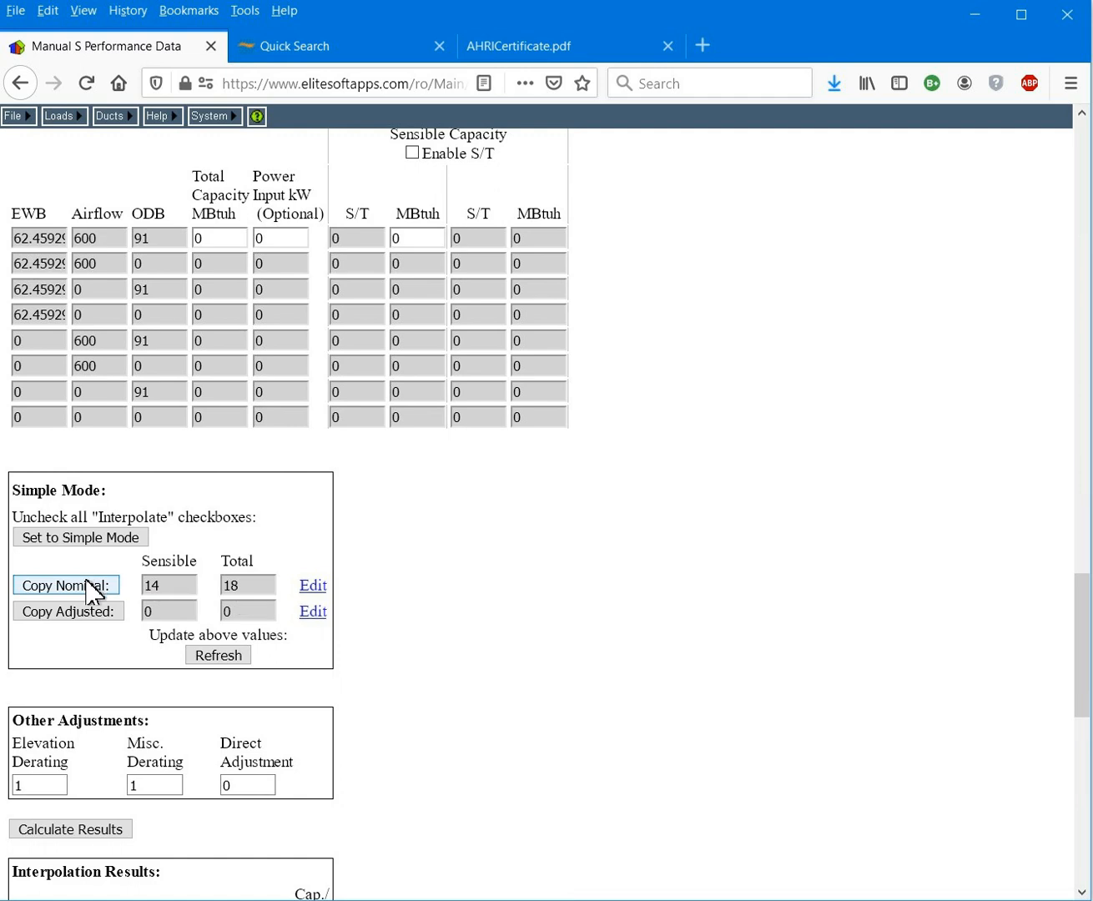
left_click(91, 588)
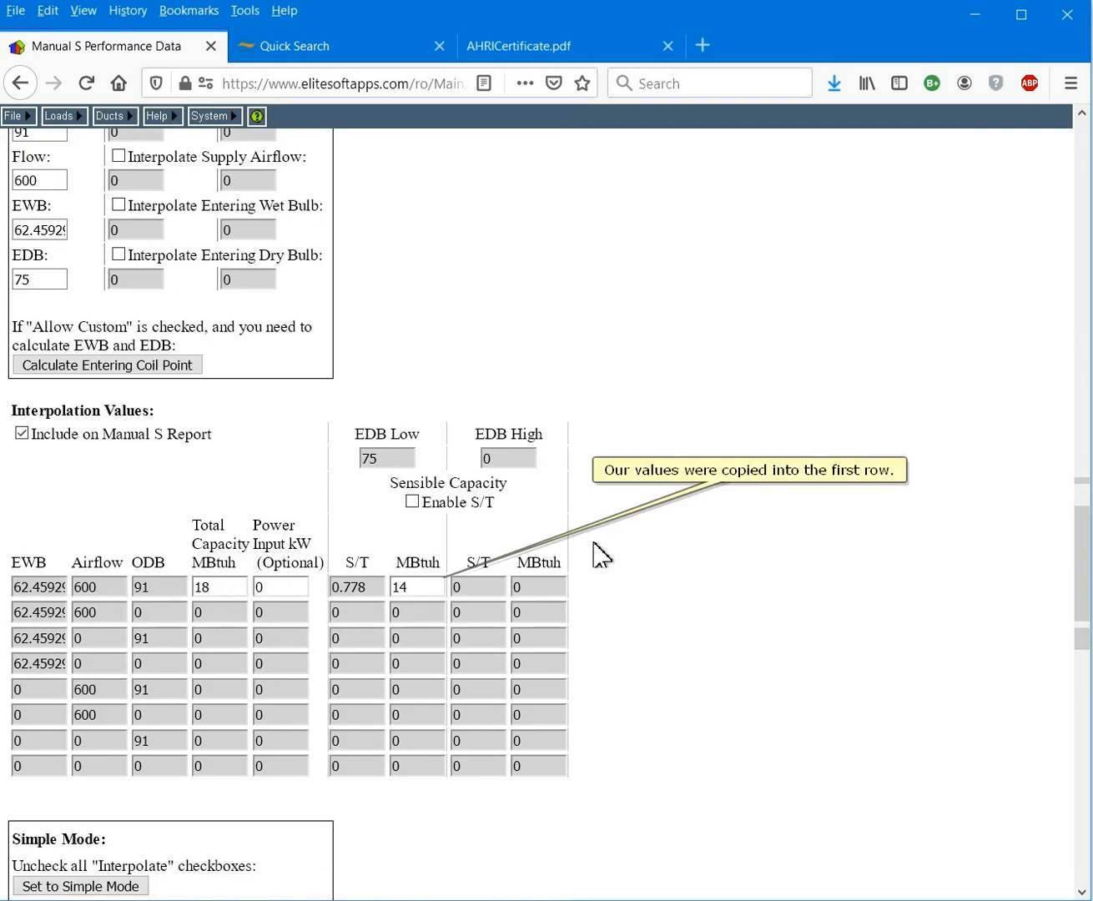
Create a reports PDF containing only the Manual S Performance Data report and review its contents.
scroll(601, 555, "down", 7)
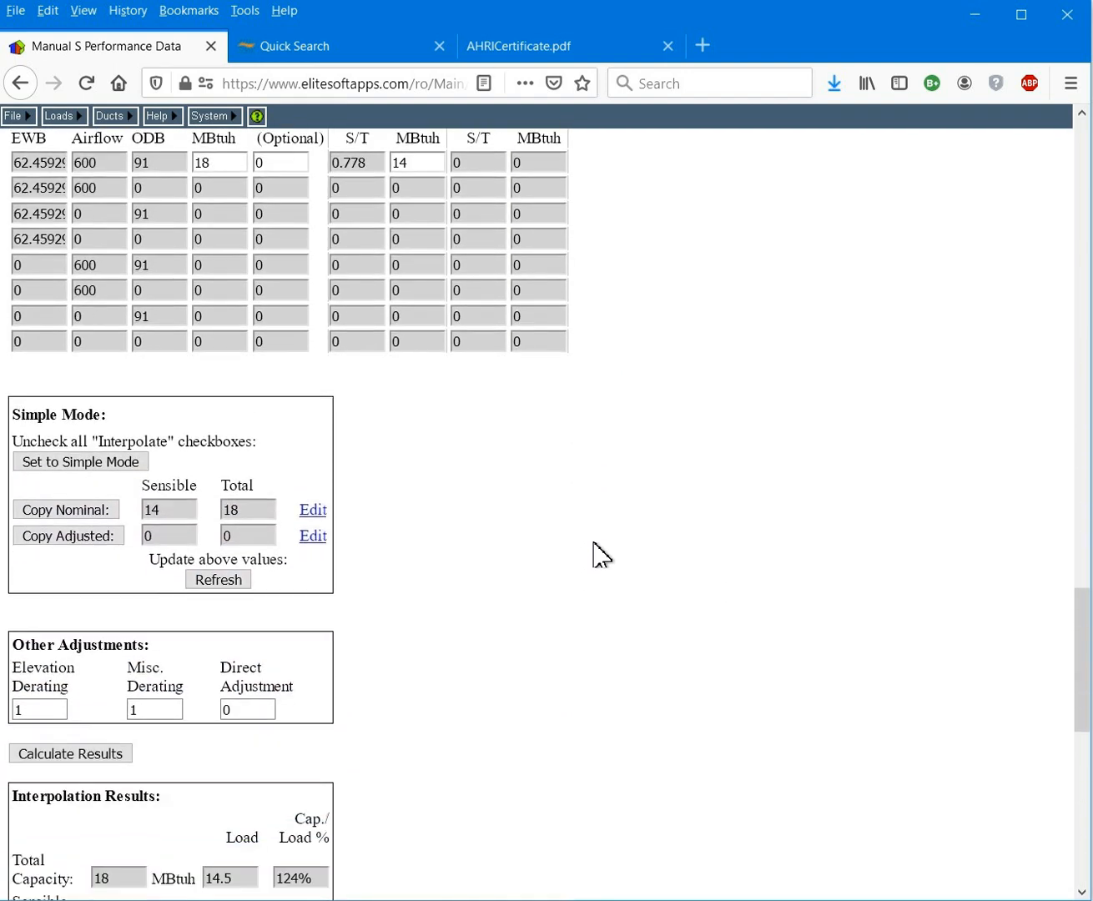
scroll(597, 553, "down", 4)
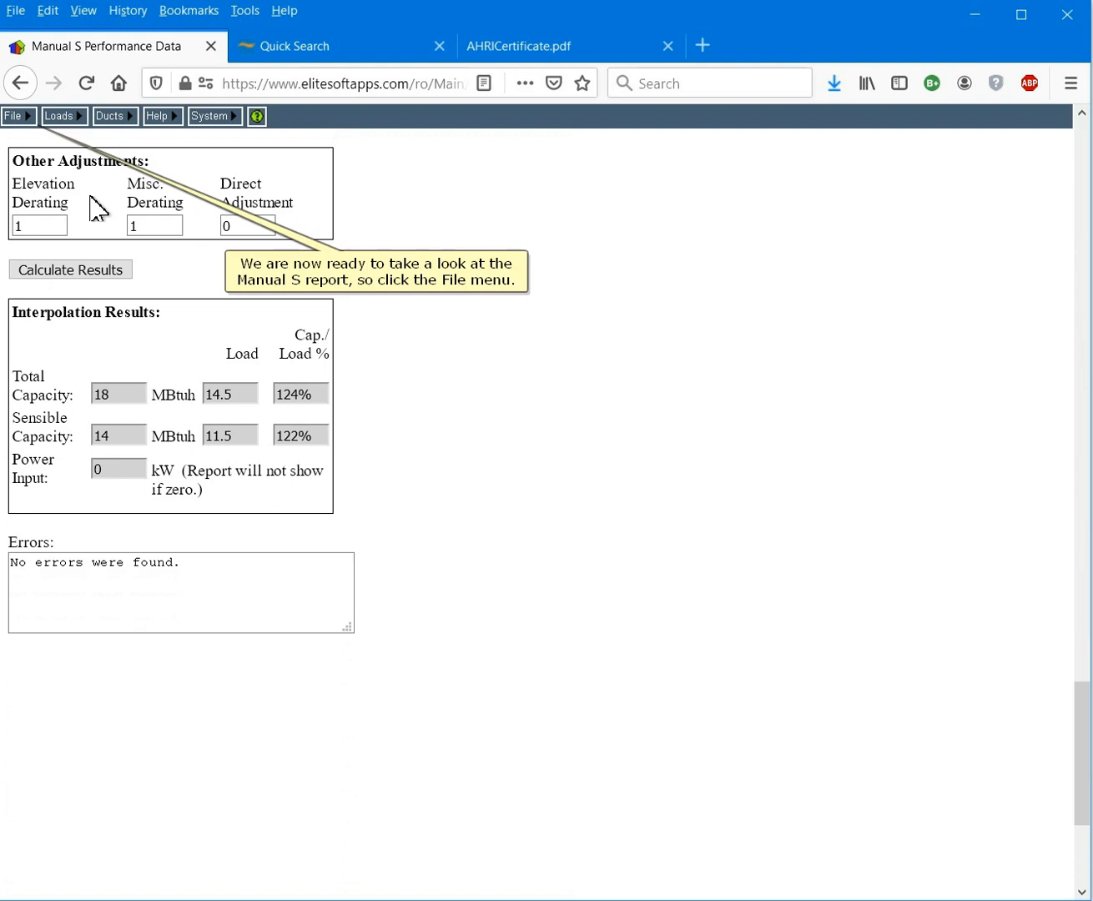
left_click(13, 116)
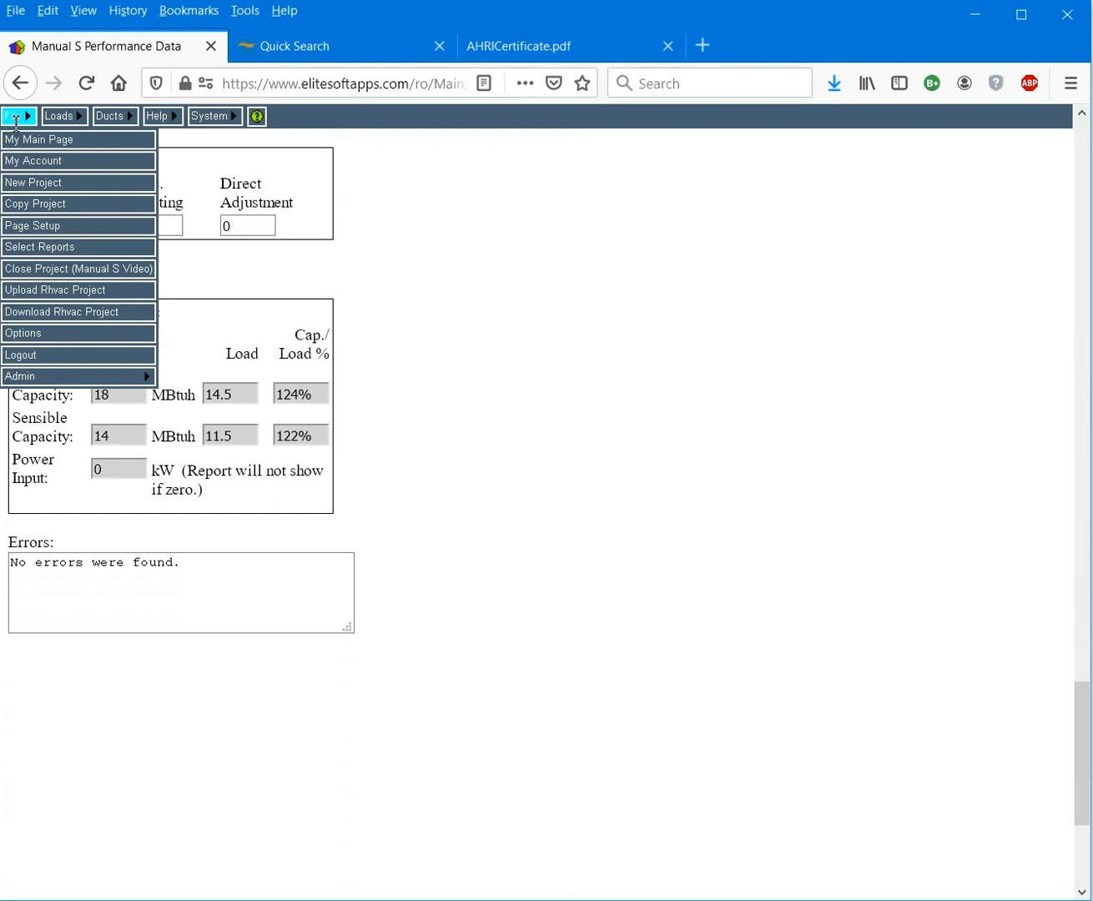
left_click(58, 247)
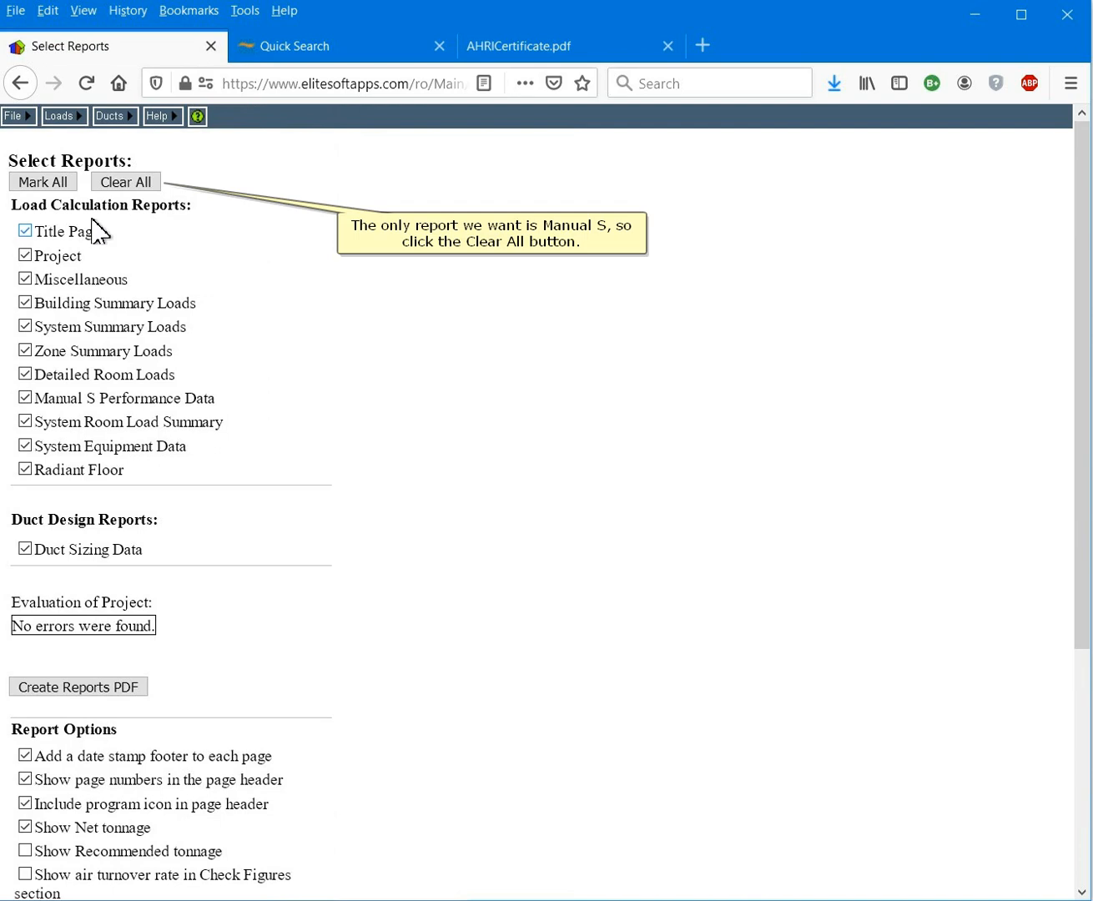
left_click(128, 182)
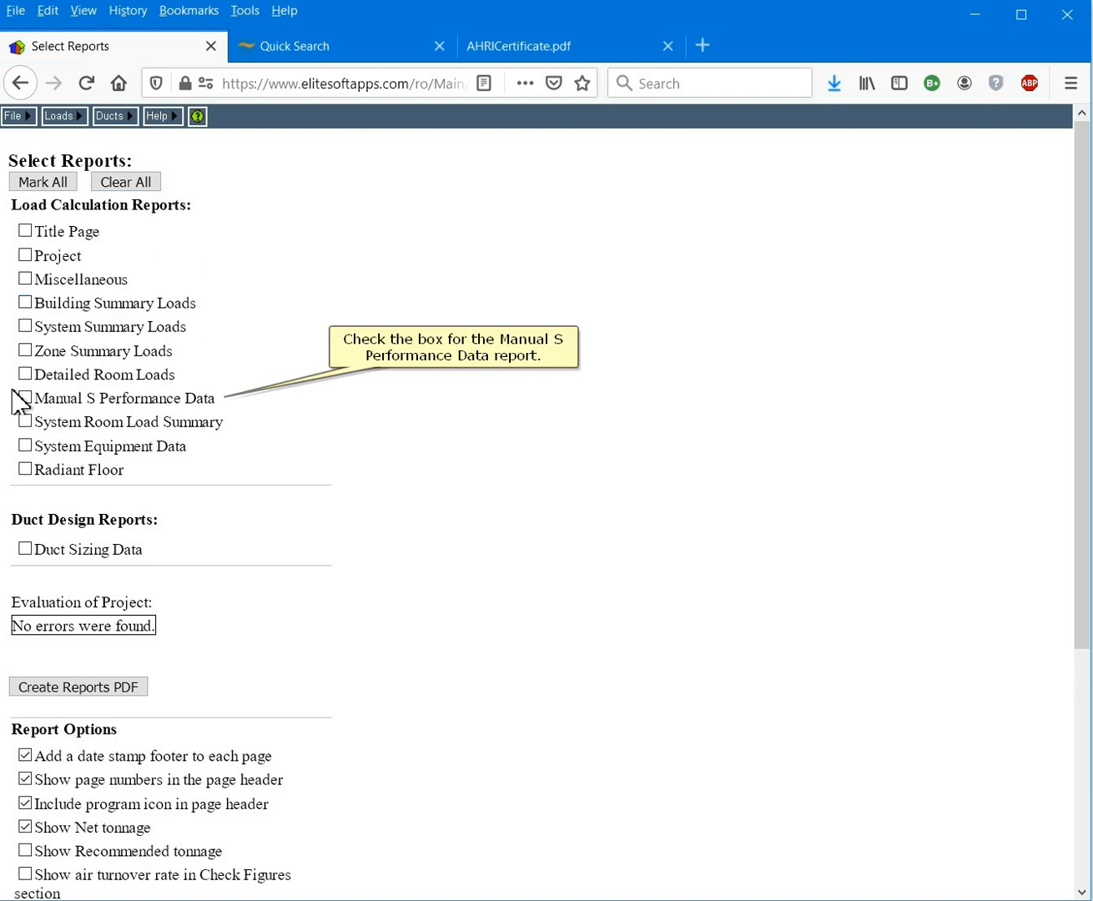
left_click(25, 398)
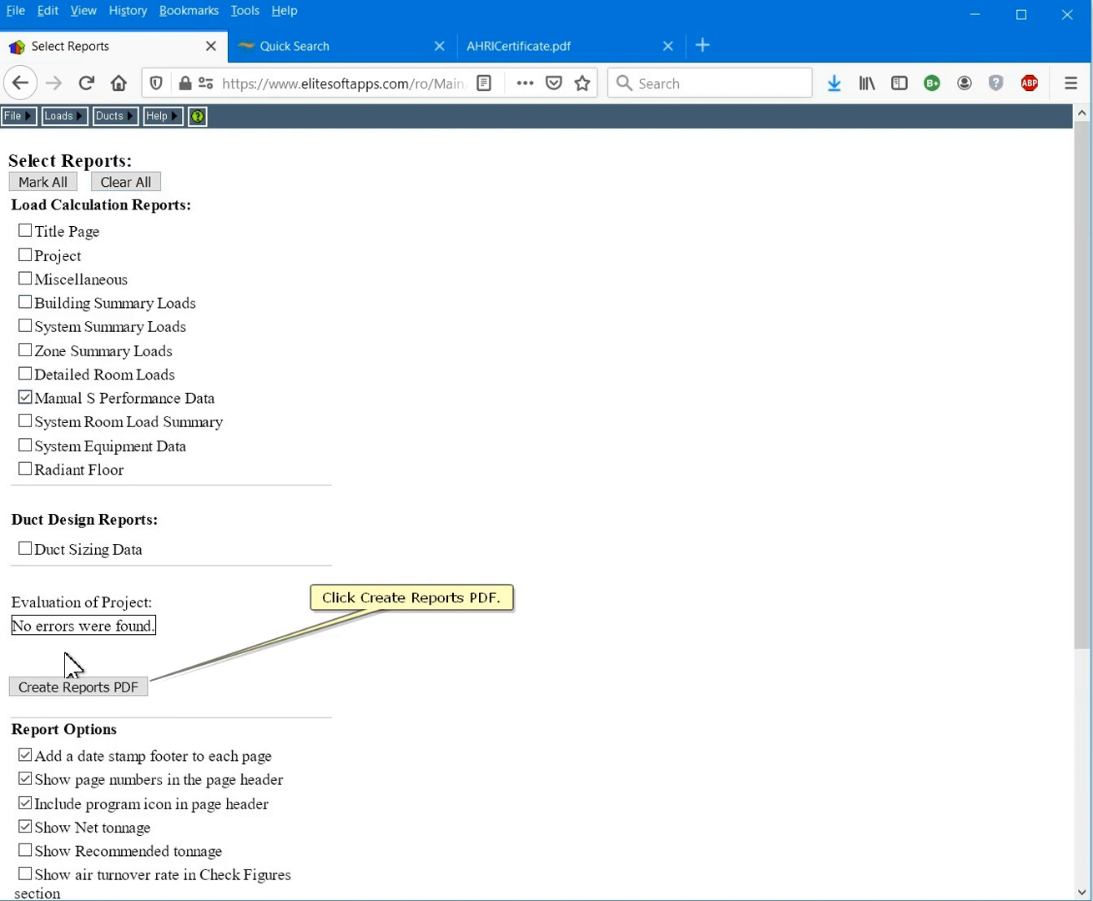
left_click(69, 689)
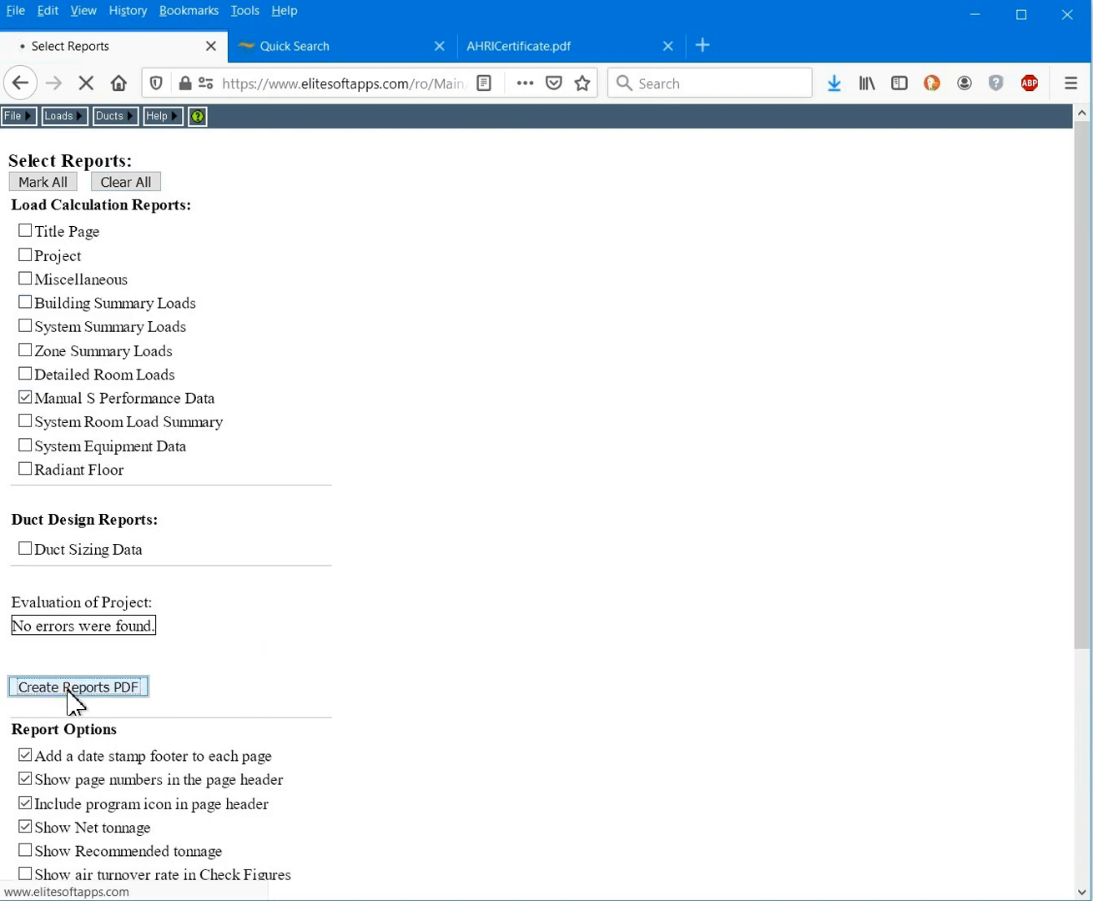
left_click(657, 529)
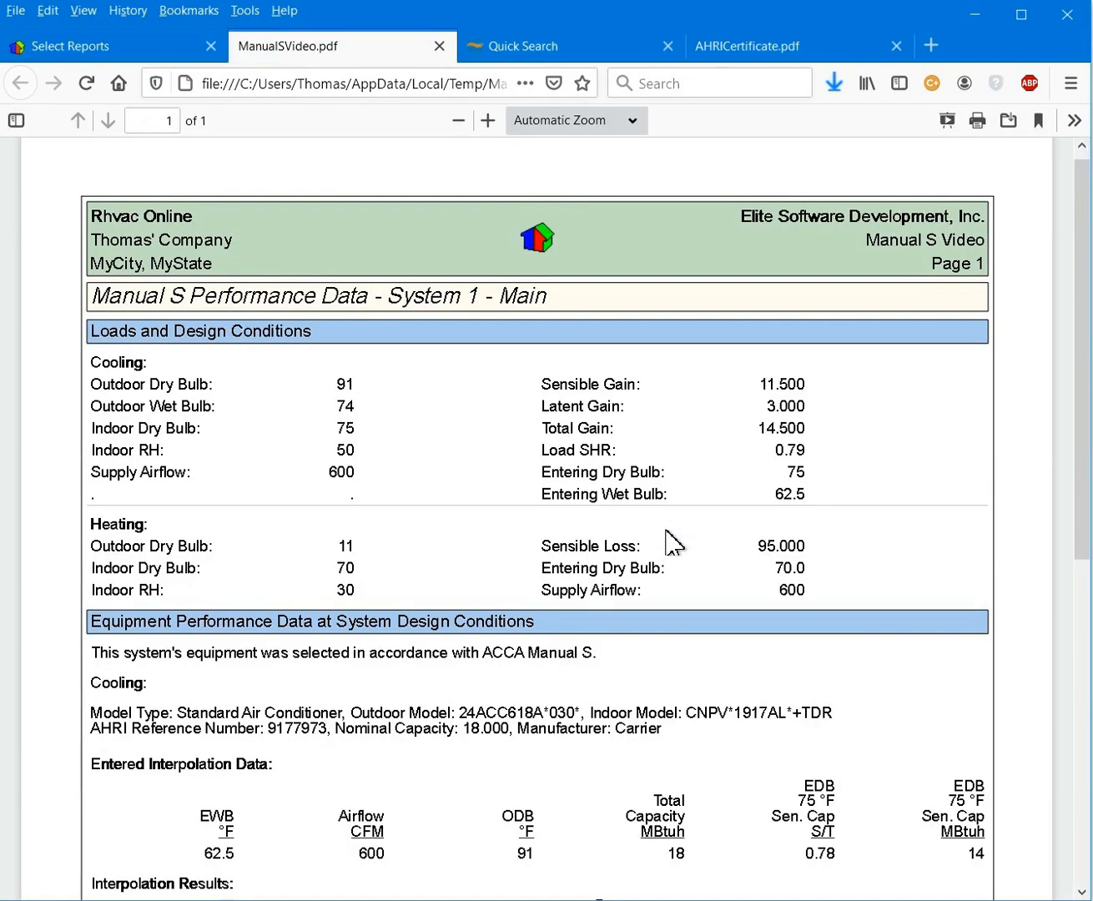
scroll(1088, 383, "down", 8)
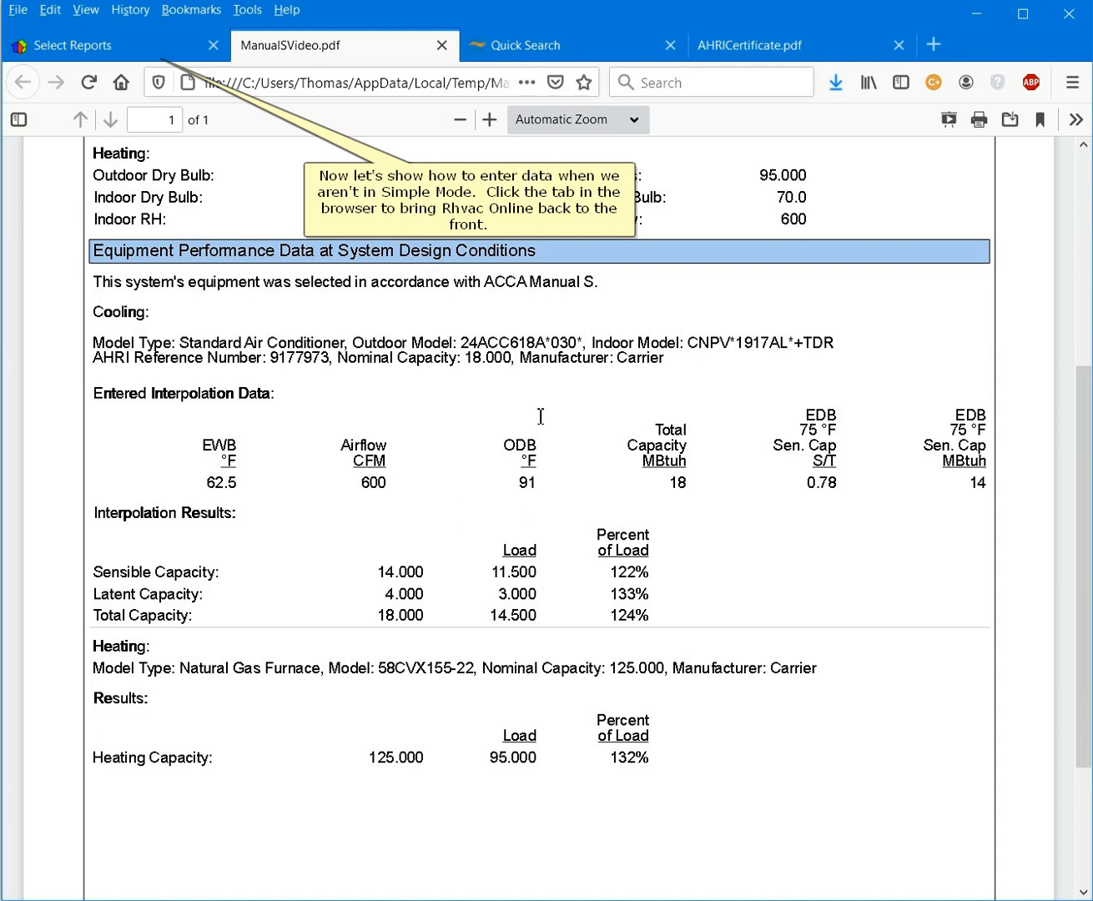
Return to the Manual S Performance Data page in Rhvac Online and copy system 1, Main.
left_click(134, 48)
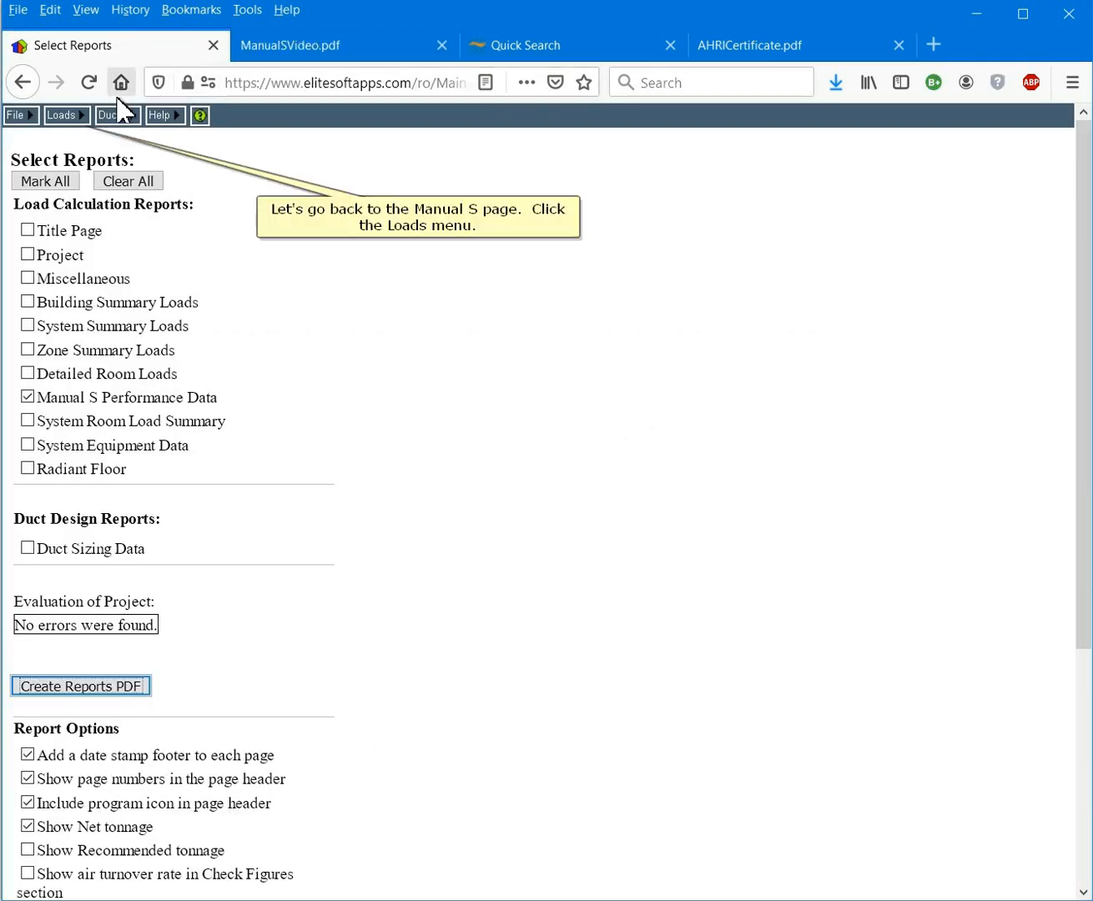
left_click(77, 118)
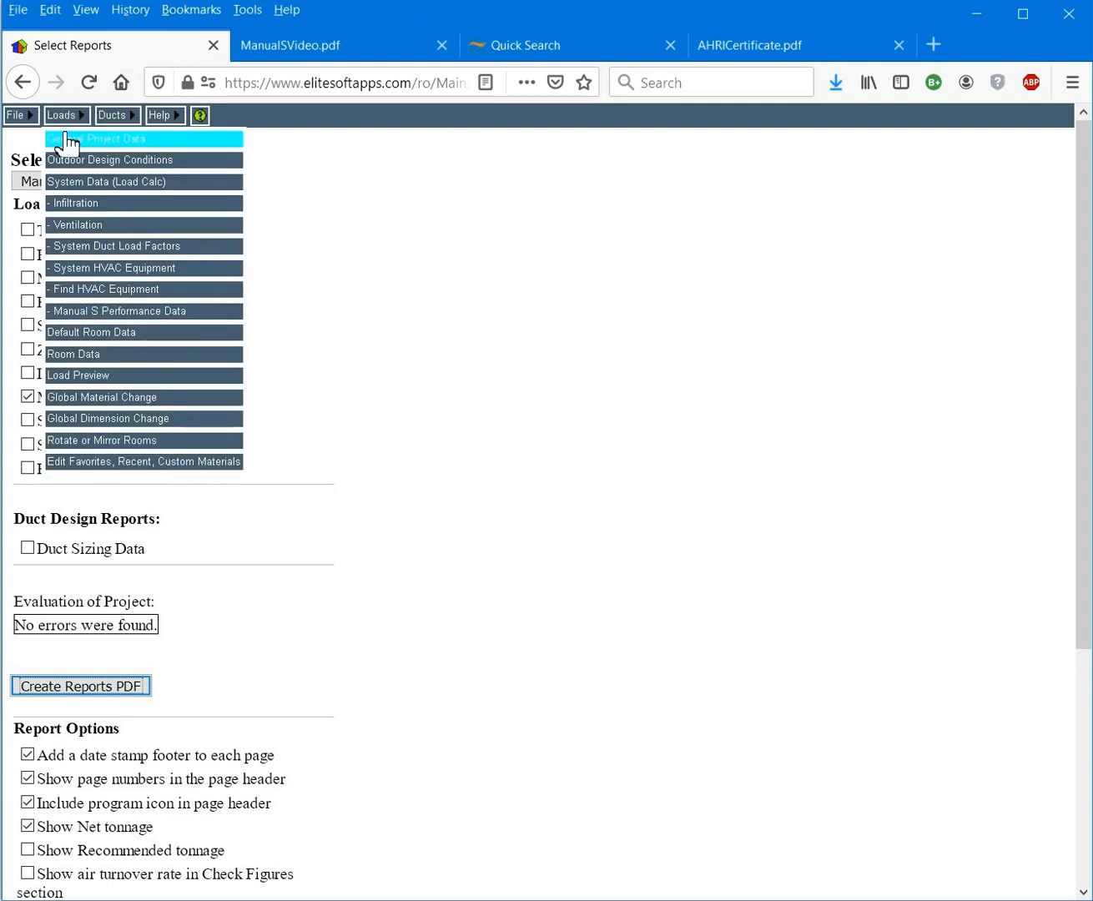
left_click(156, 312)
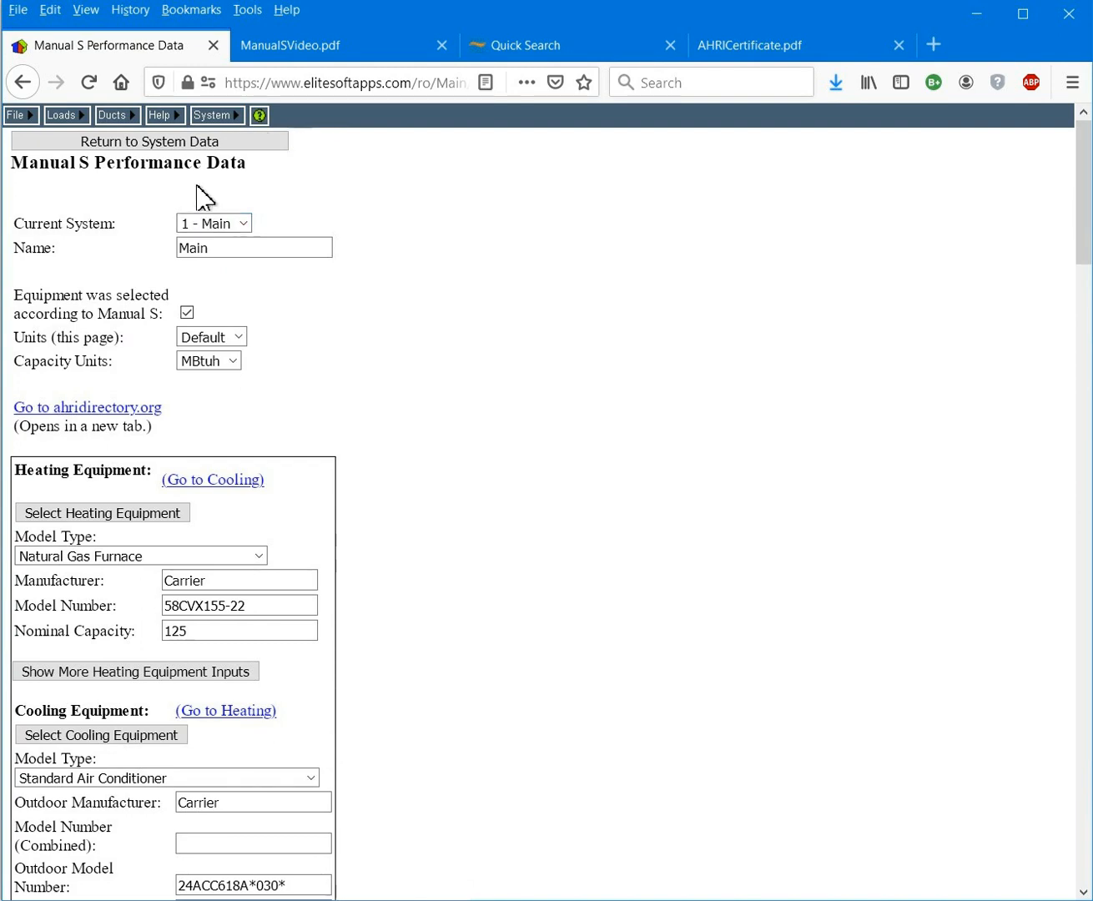
mouse_move(221, 116)
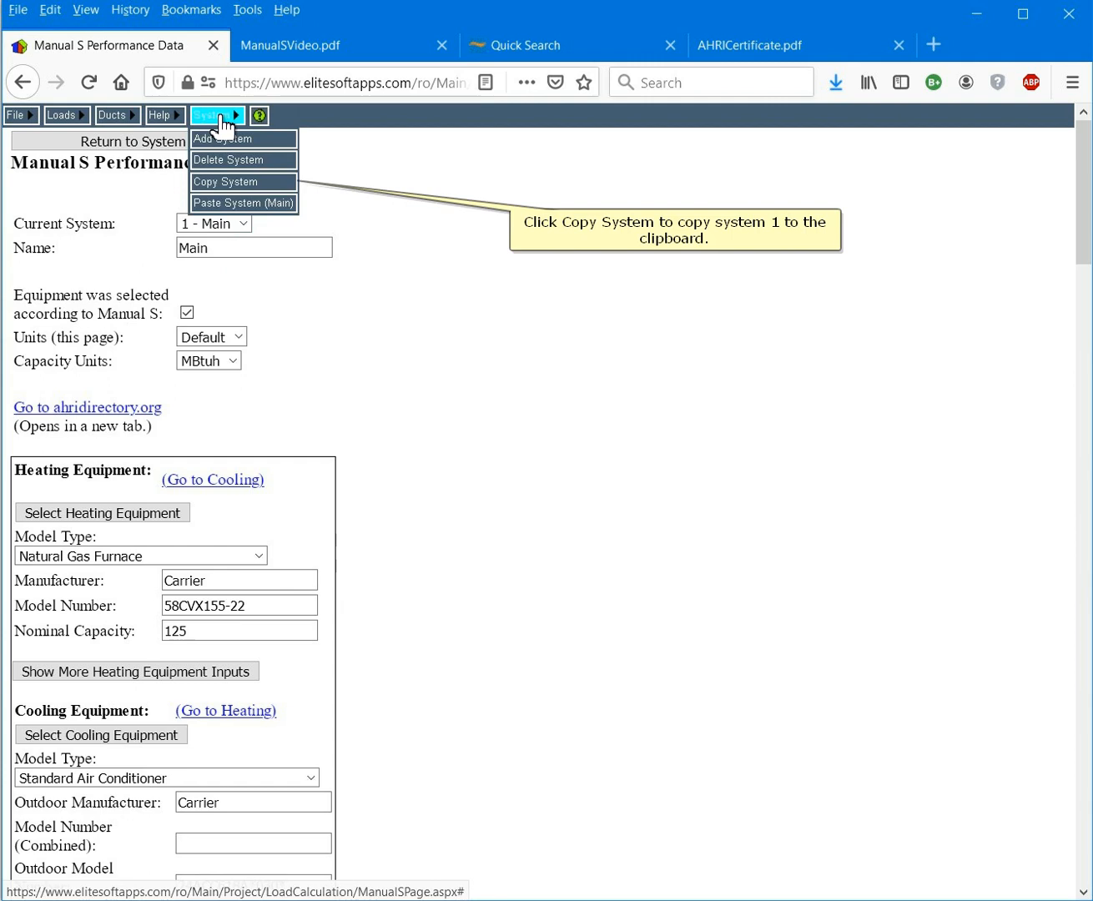
left_click(236, 183)
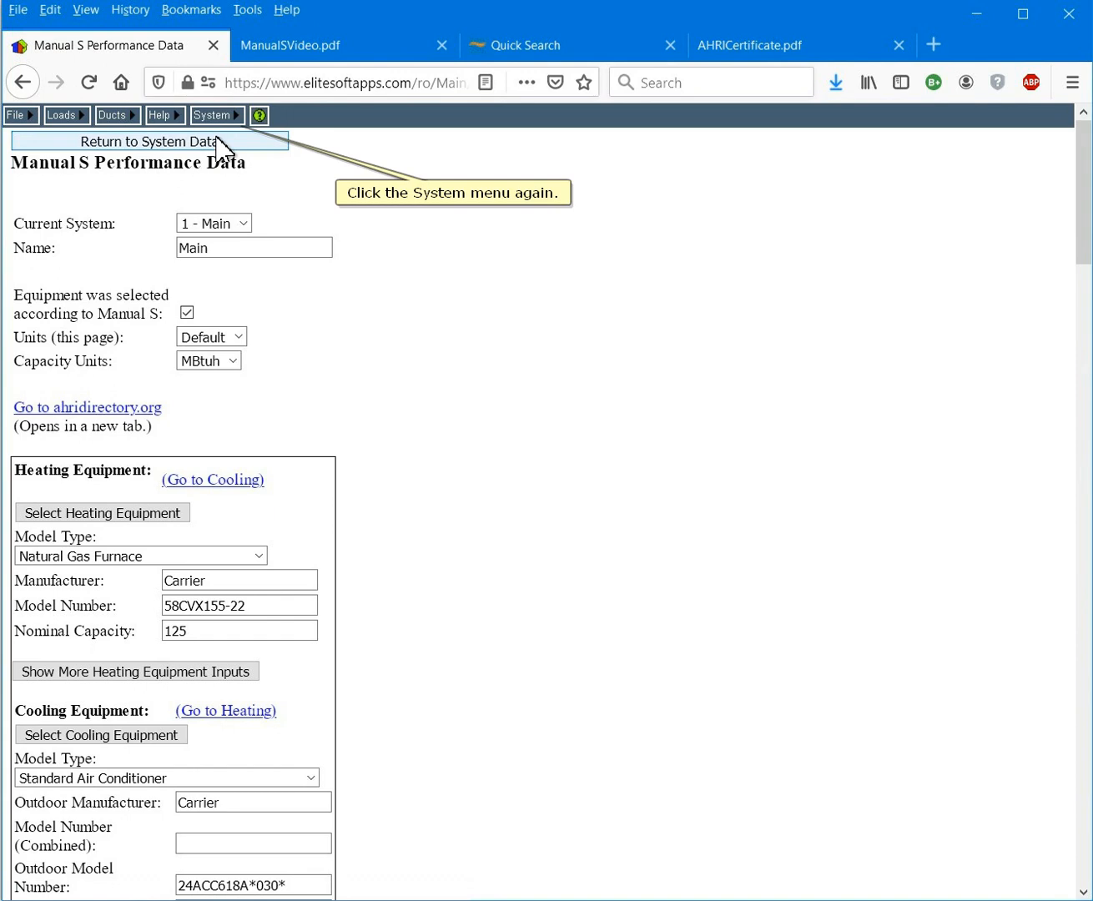
Add a new system and paste the copied Main system into it.
left_click(217, 116)
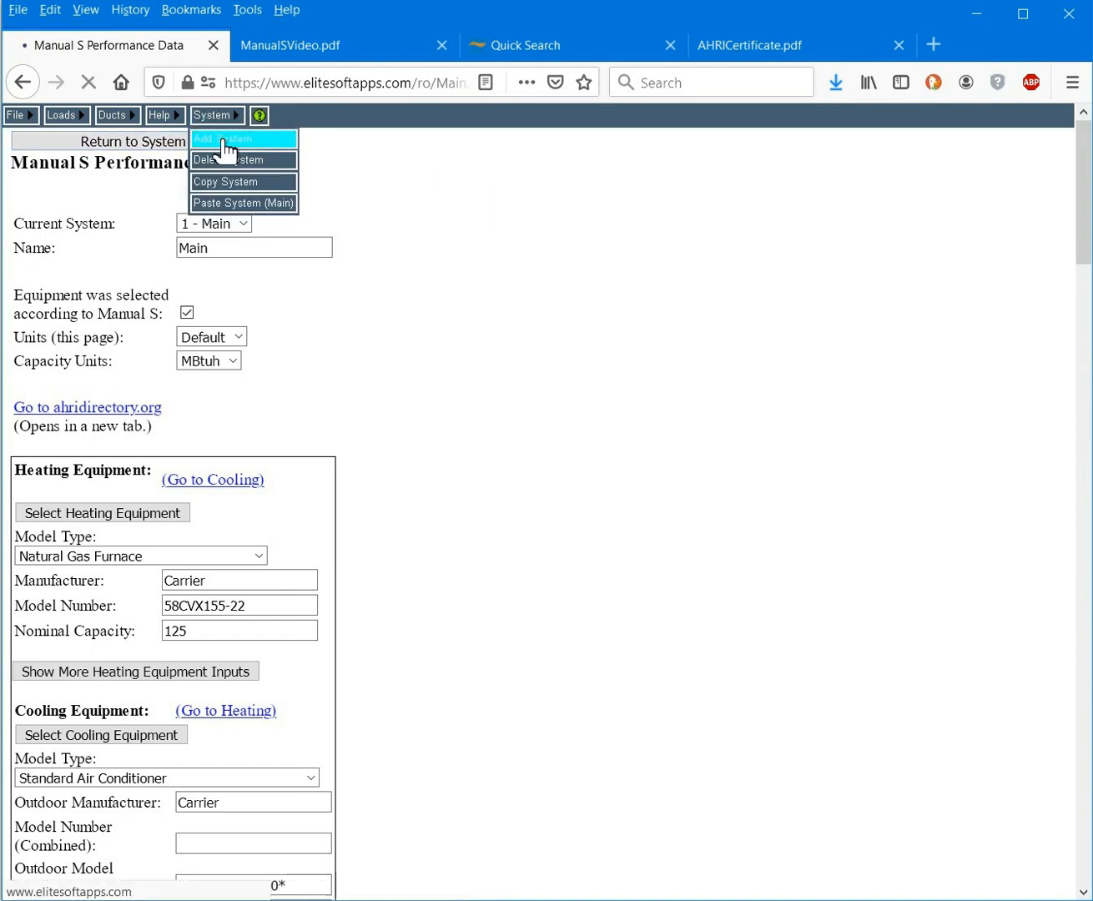
left_click(219, 138)
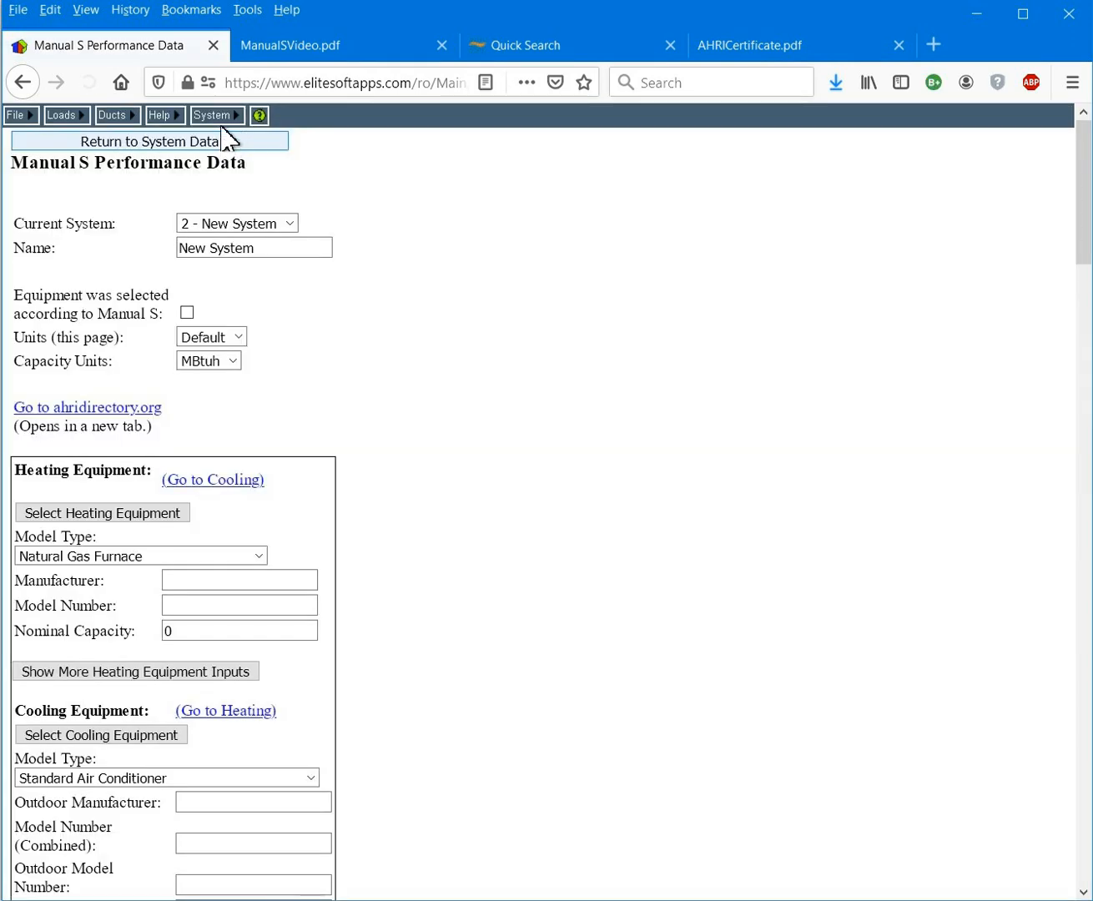
left_click(219, 117)
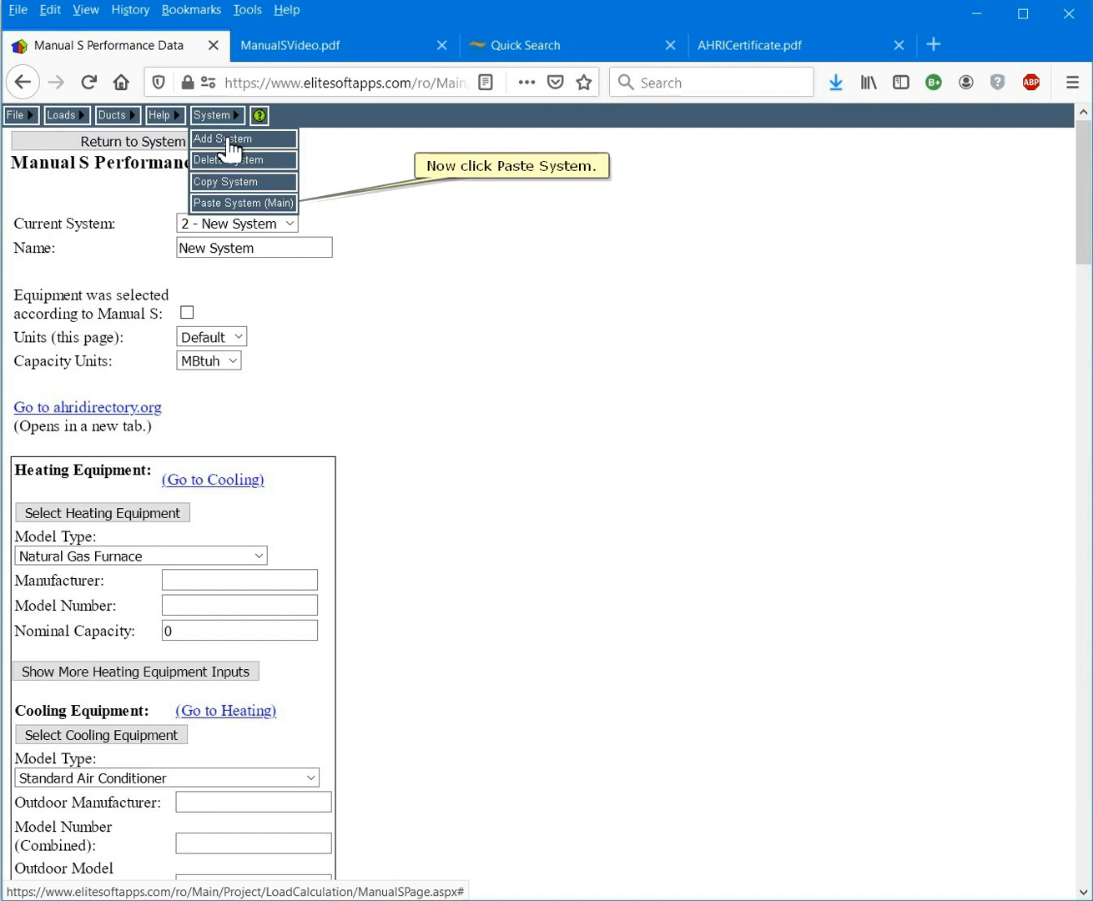
left_click(247, 204)
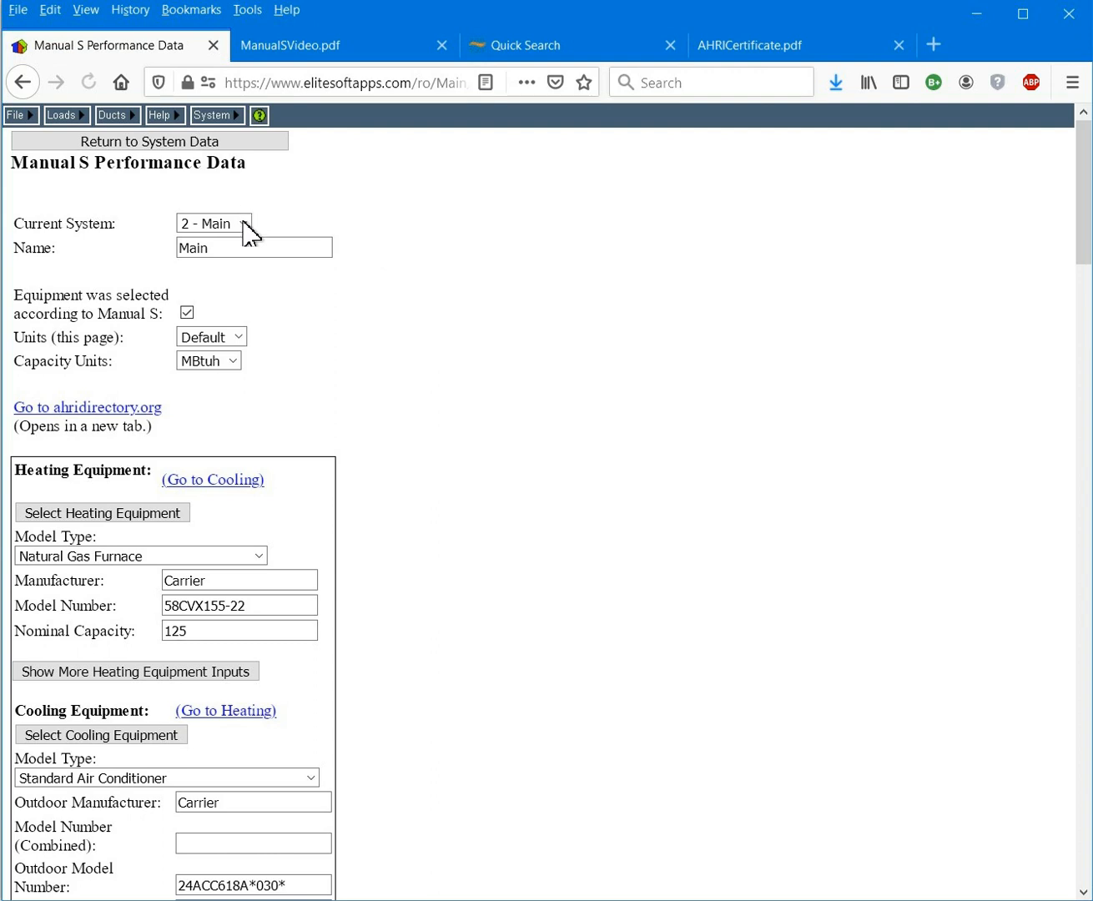
Rename system 2 as Interpolation.
double_click(252, 240)
type("Interpolation")
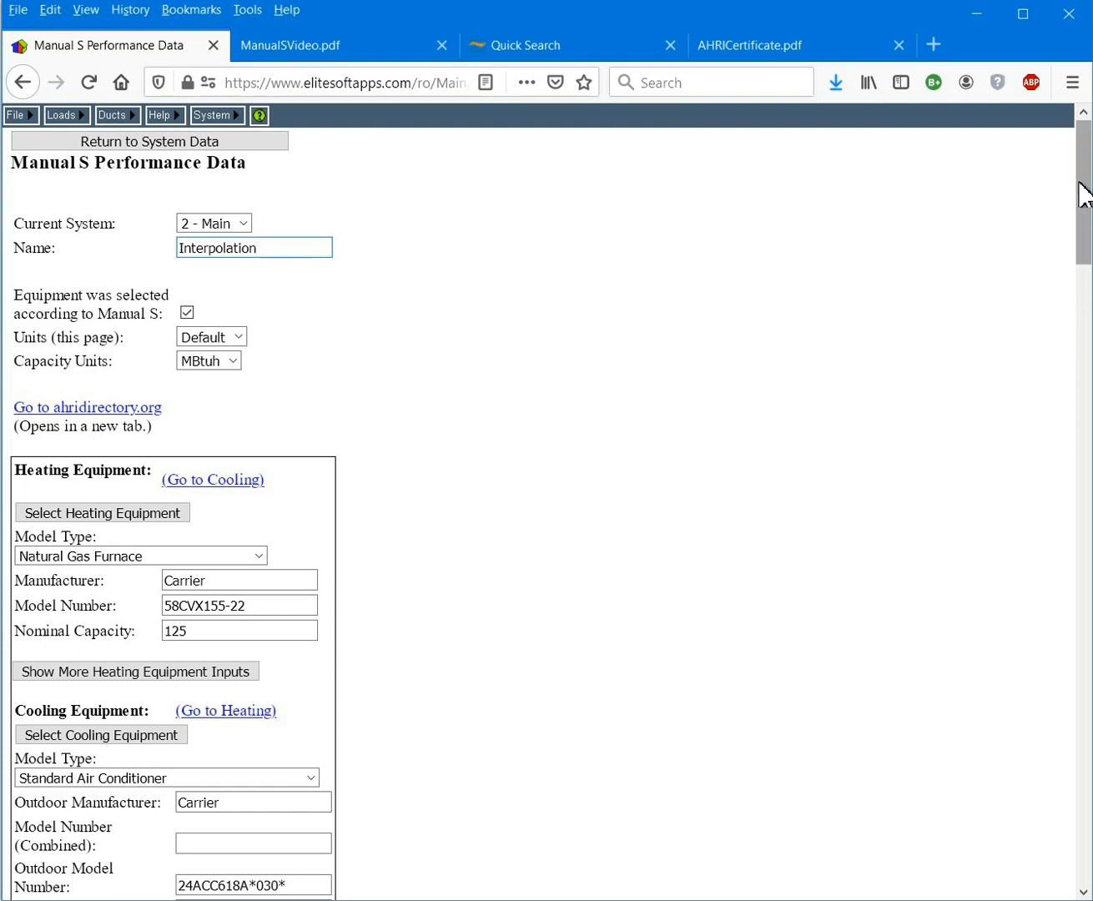
left_click_drag(1083, 190, 1042, 556)
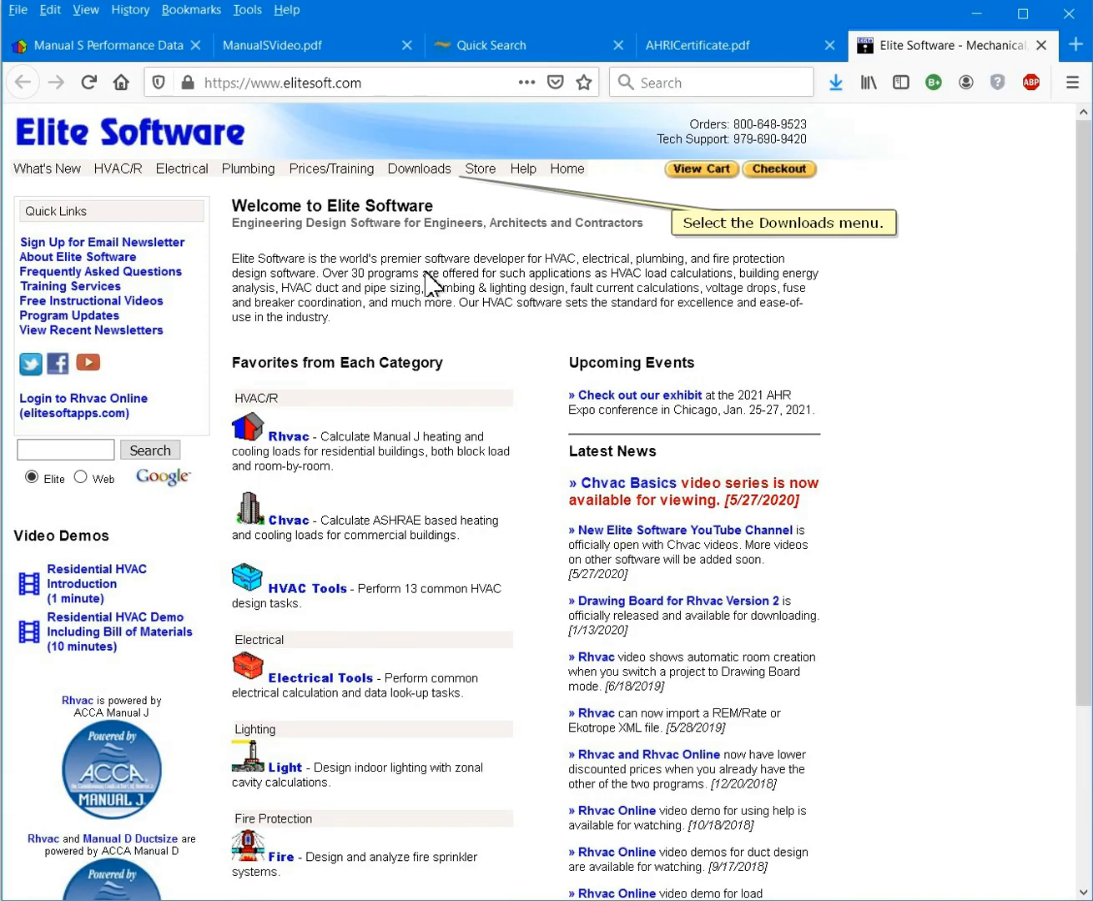
Open the Carrier 24ACC6-3PD product data through Elite Software's Expanded Ratings Data page and examine the detailed cooling capacities table.
left_click(418, 169)
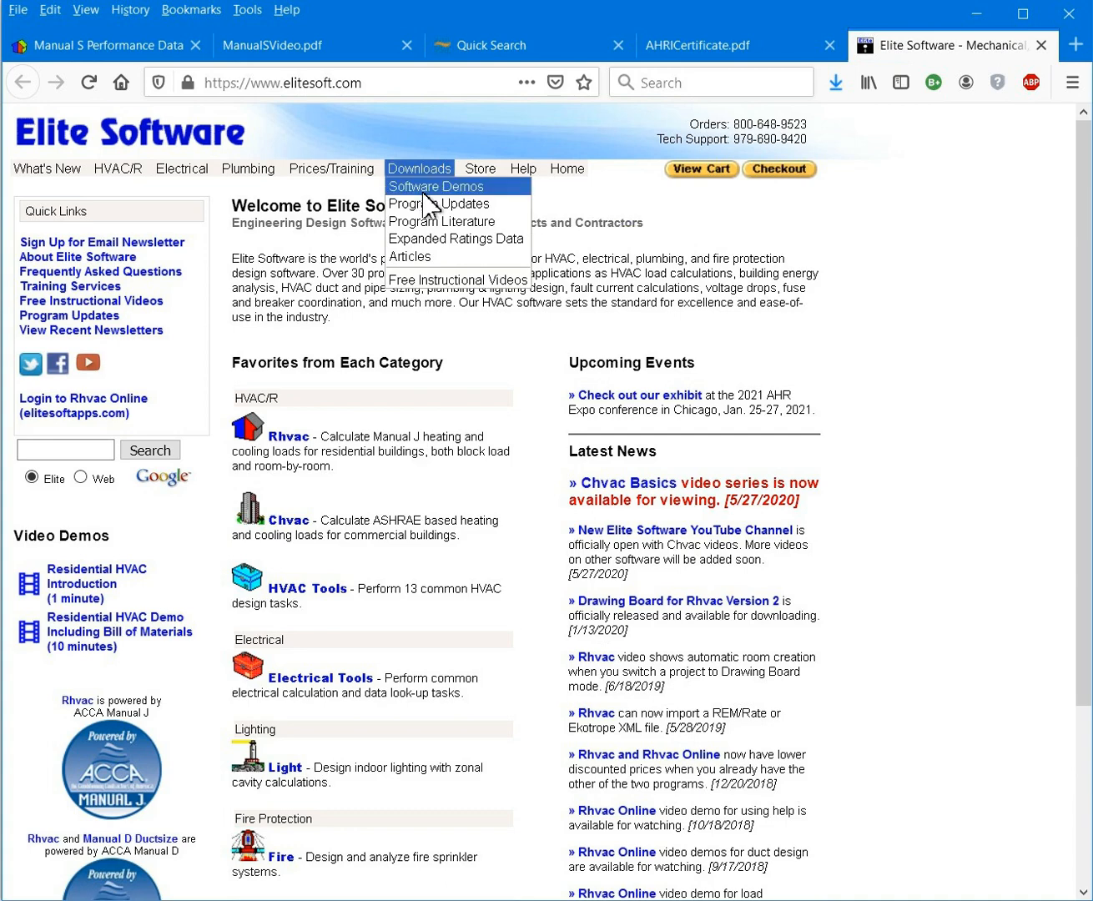
left_click(434, 237)
scroll(436, 401, "down", 15)
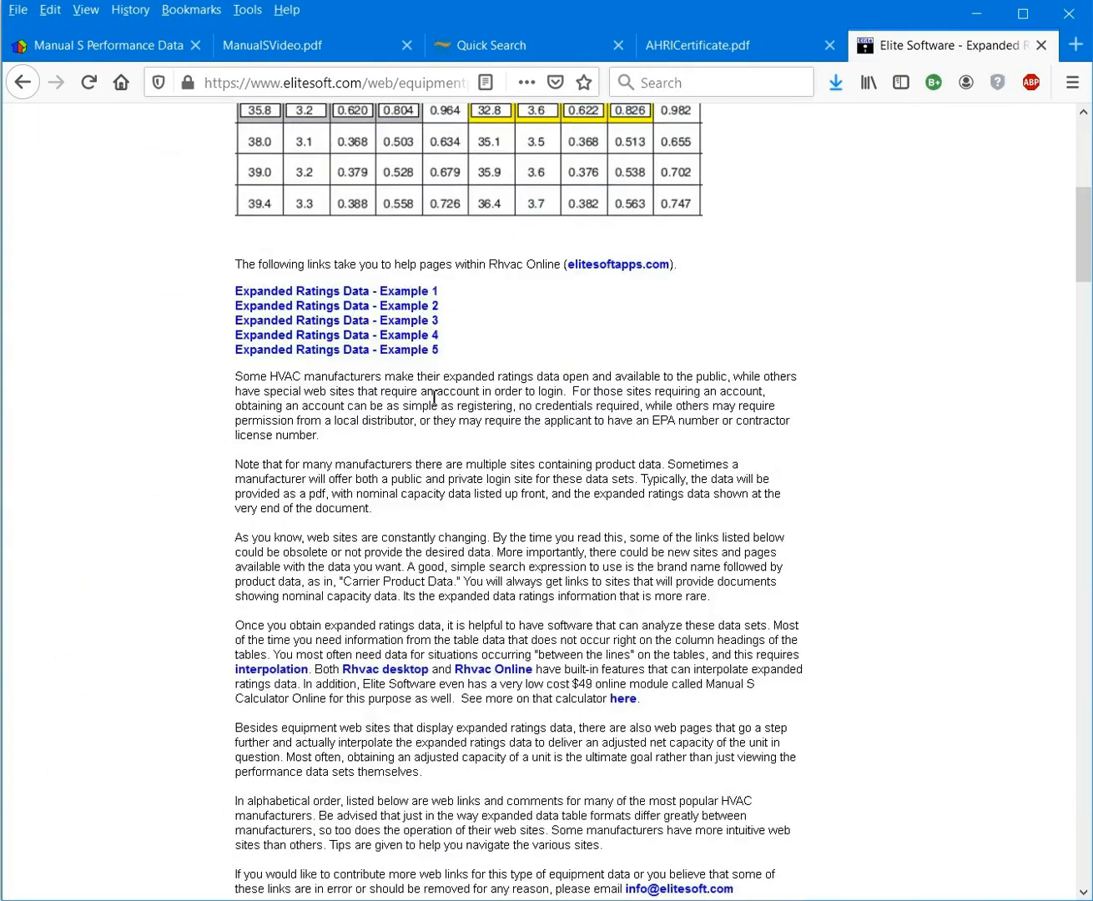
scroll(447, 460, "down", 9)
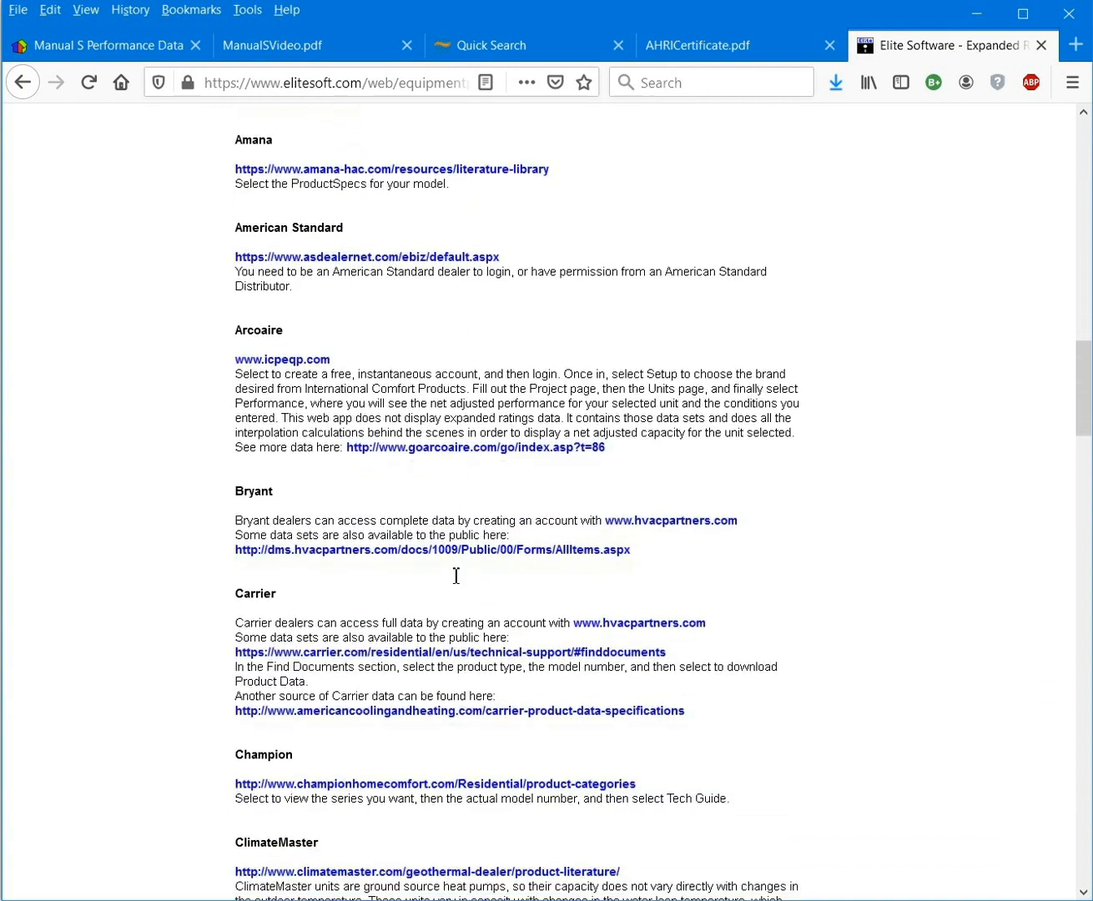
left_click(452, 712)
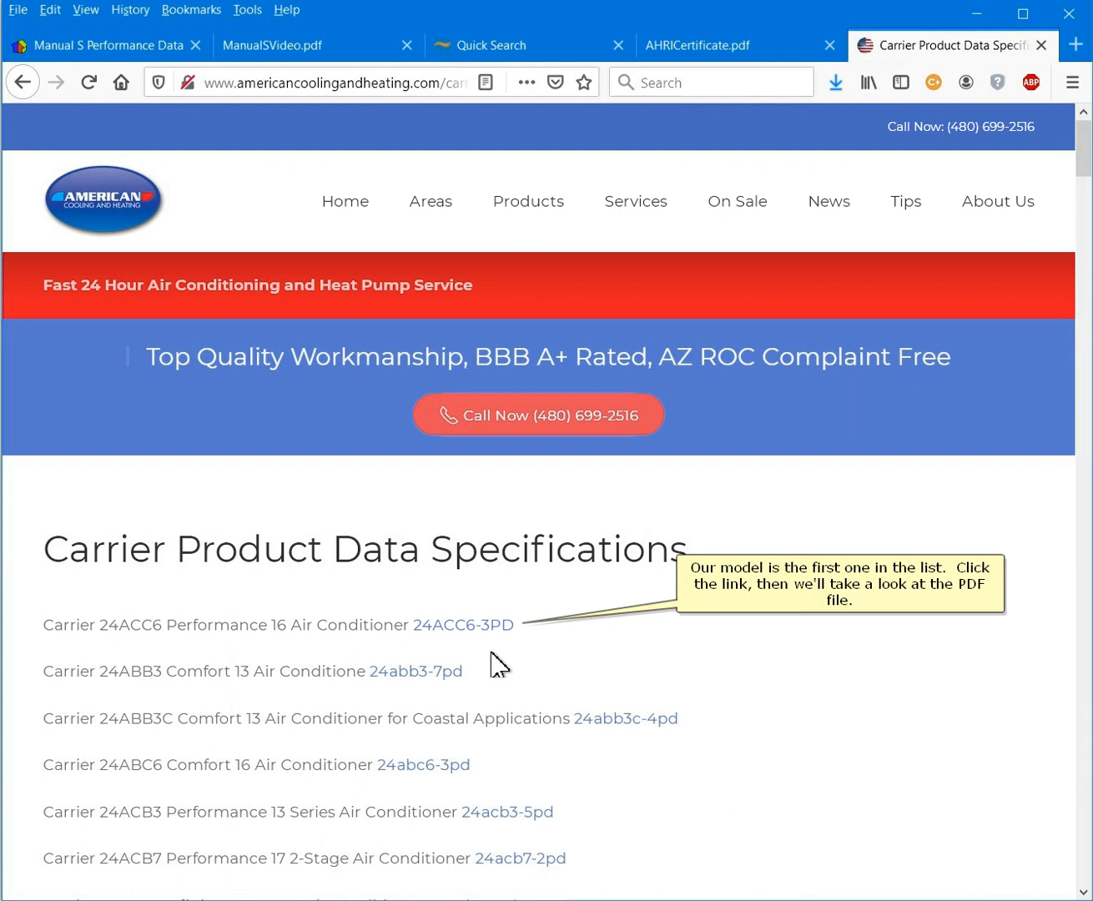
left_click(501, 628)
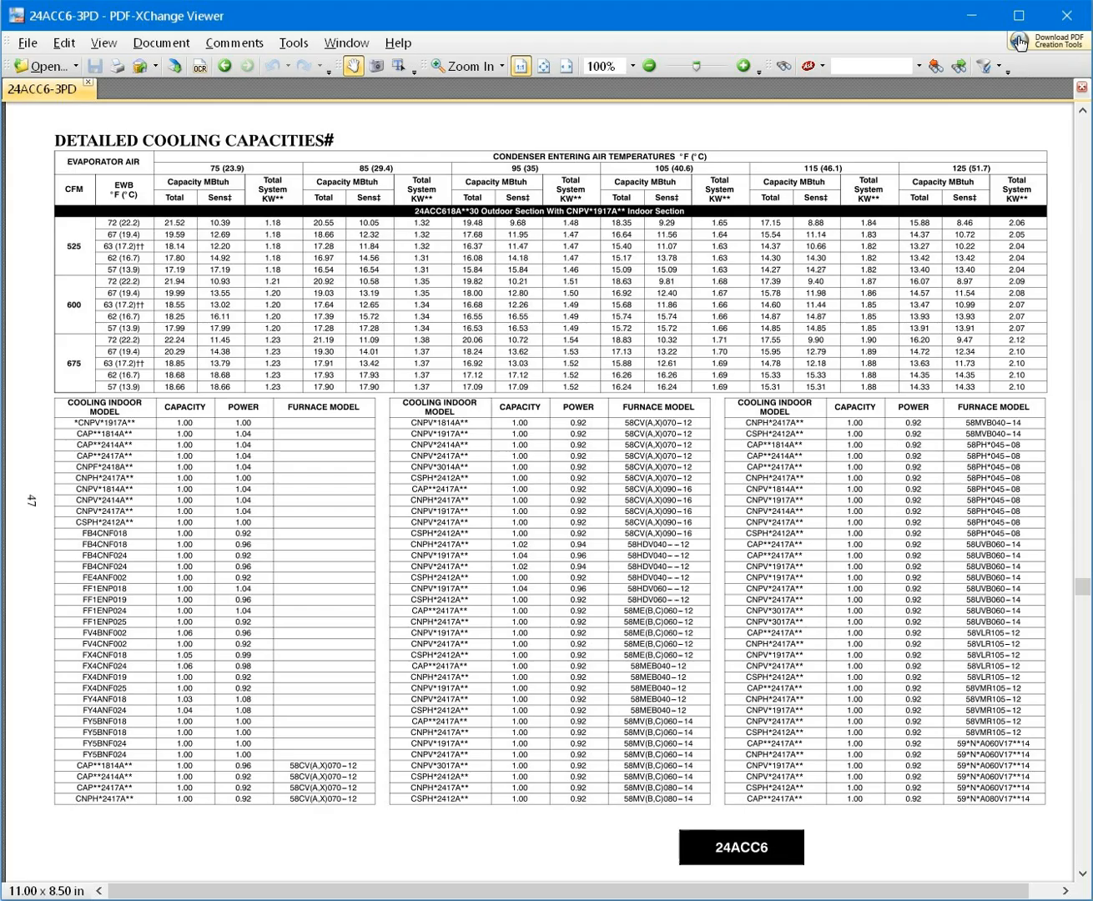
scroll(332, 331, "up", 2)
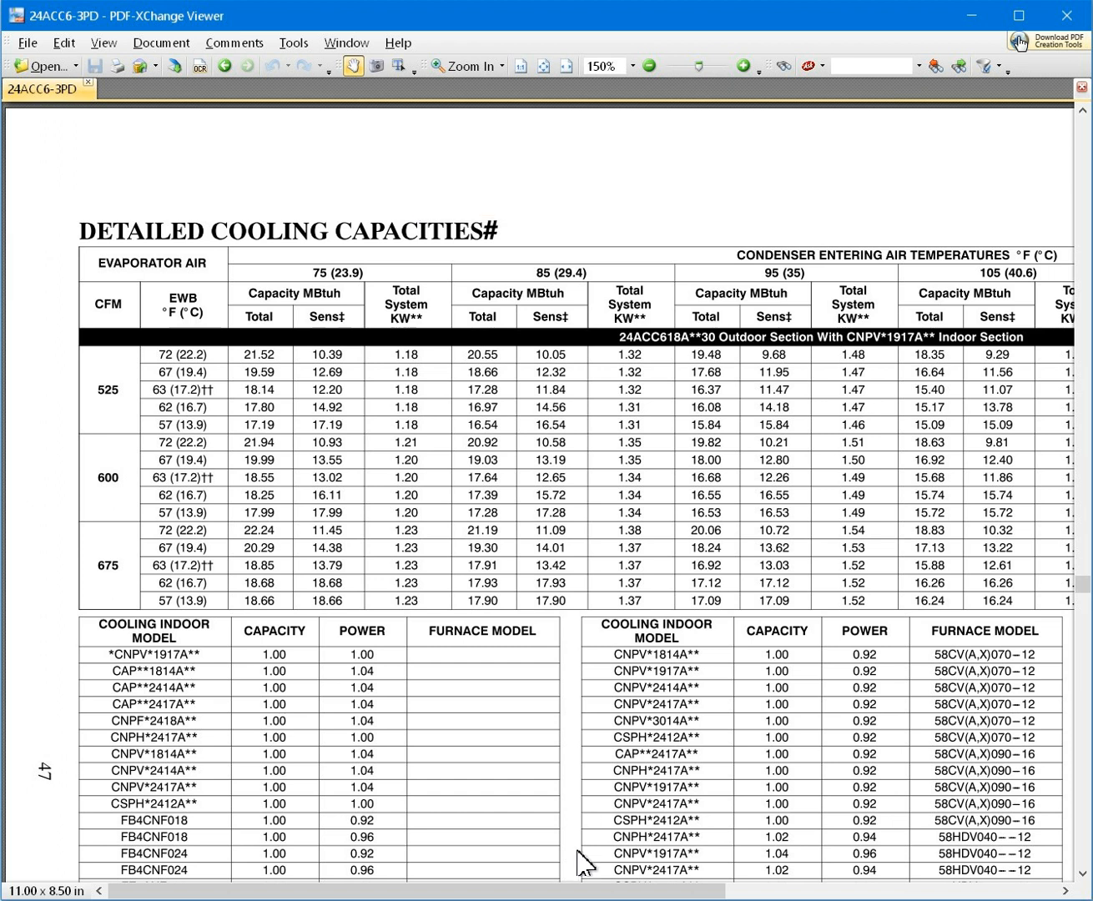
Switch back to Rhvac Online and enable outdoor dry bulb interpolation with Next Lower 85 and Next Higher 95.
left_click(372, 900)
left_click(87, 46)
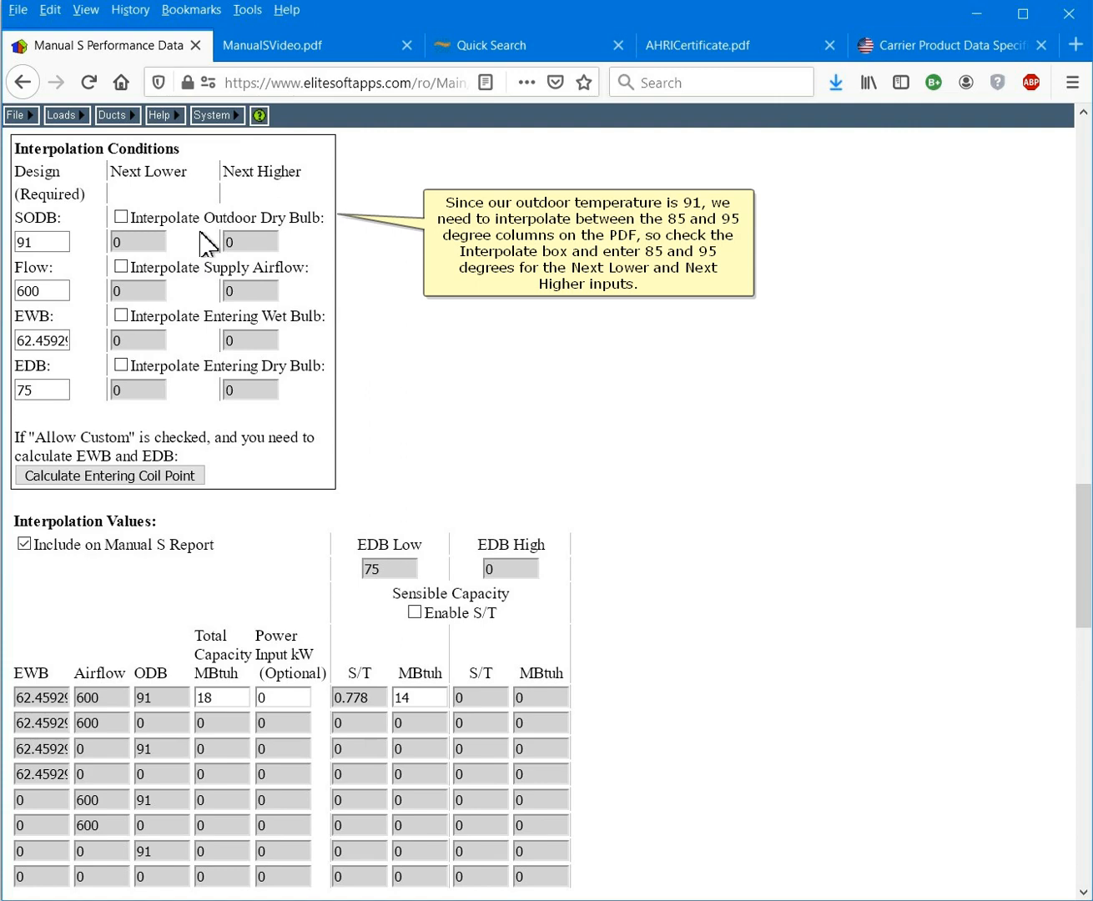
left_click(122, 217)
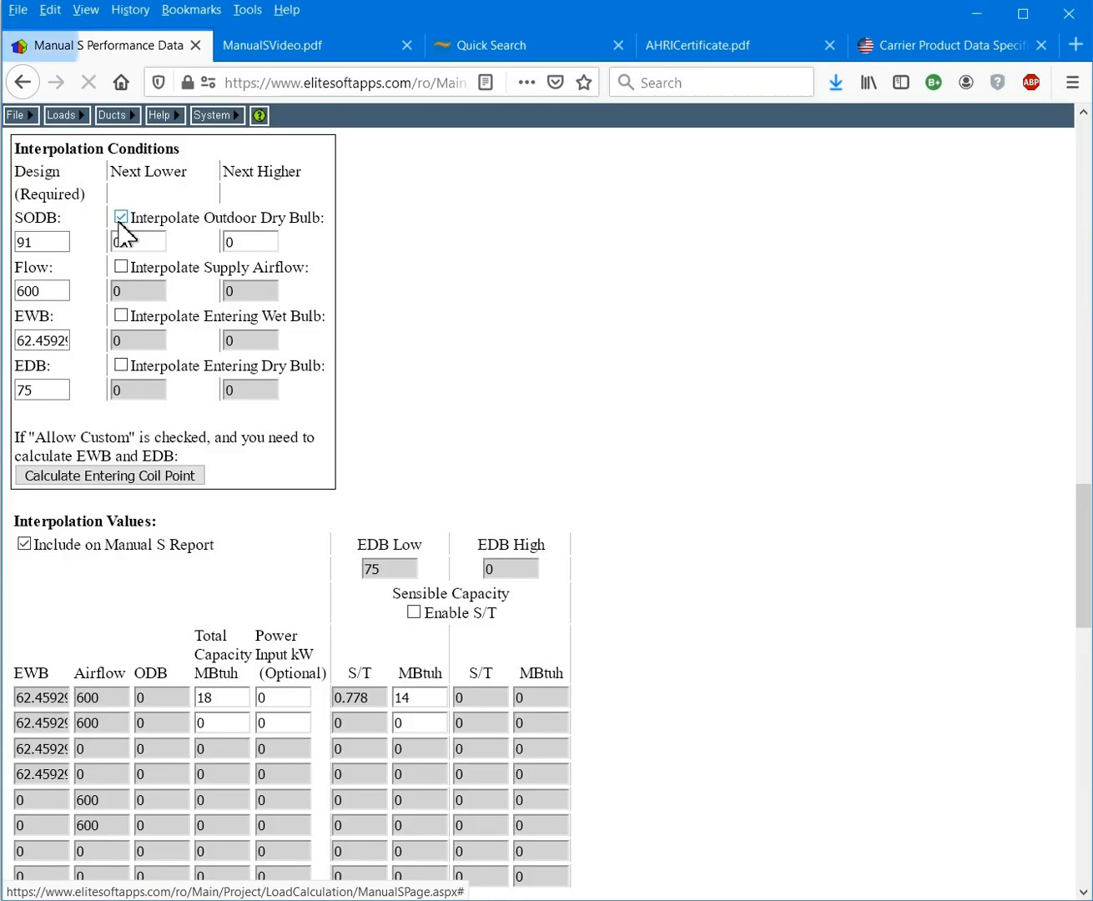
double_click(141, 243)
type("85")
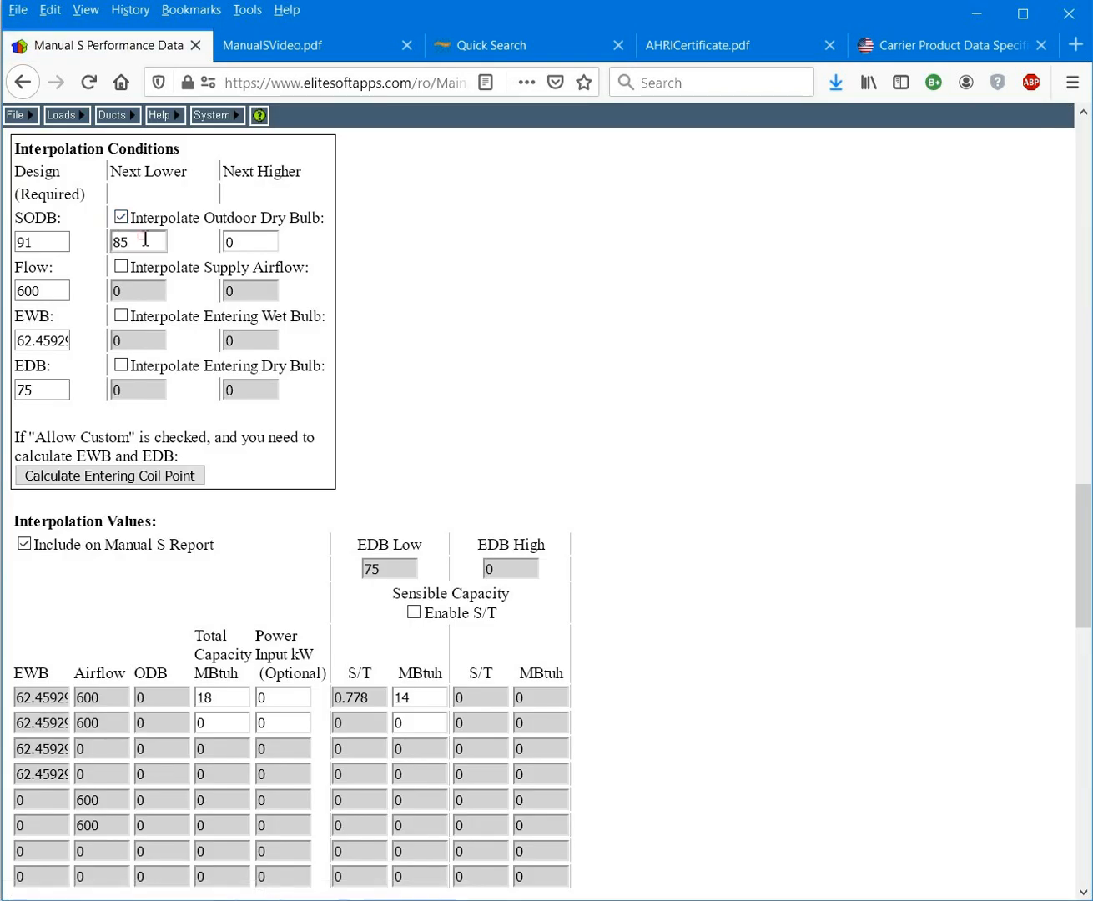
double_click(262, 242)
type("95")
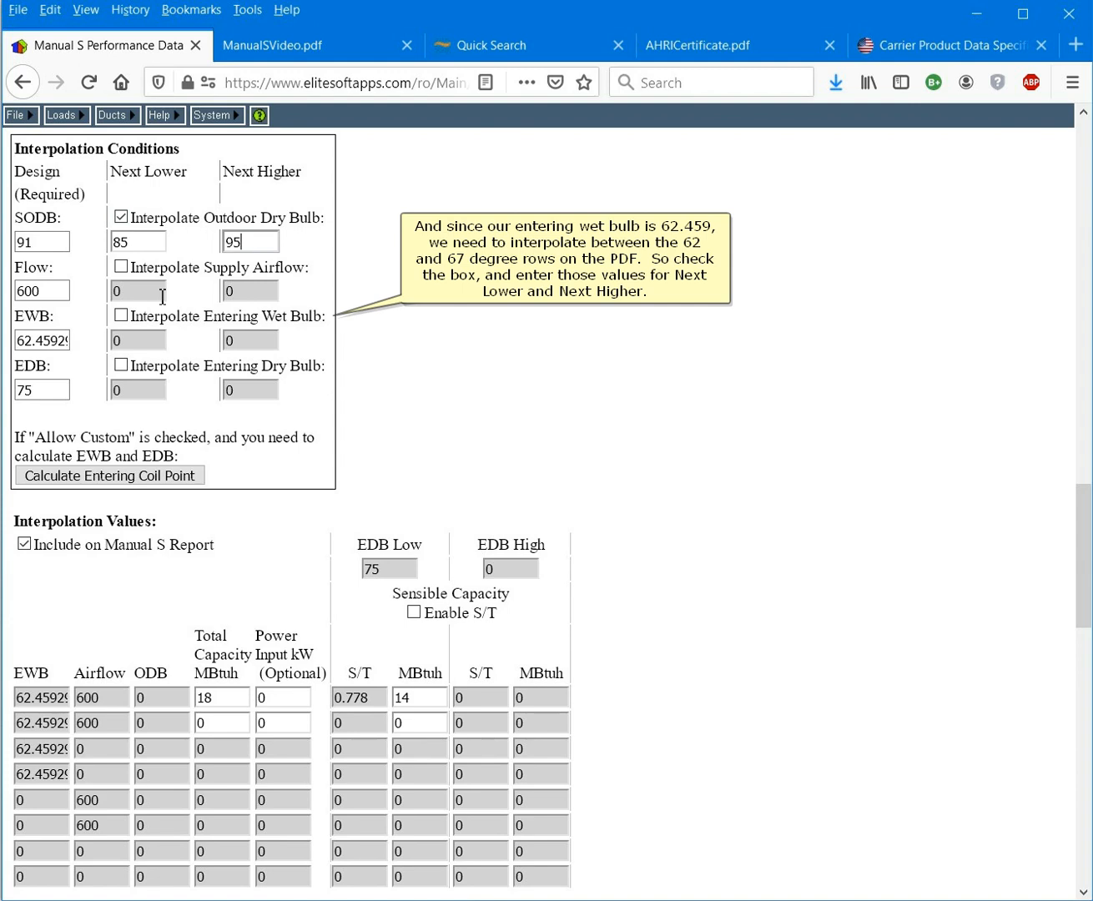
Enable entering wet bulb interpolation with Next Lower 62 and Next Higher 67.
left_click(124, 316)
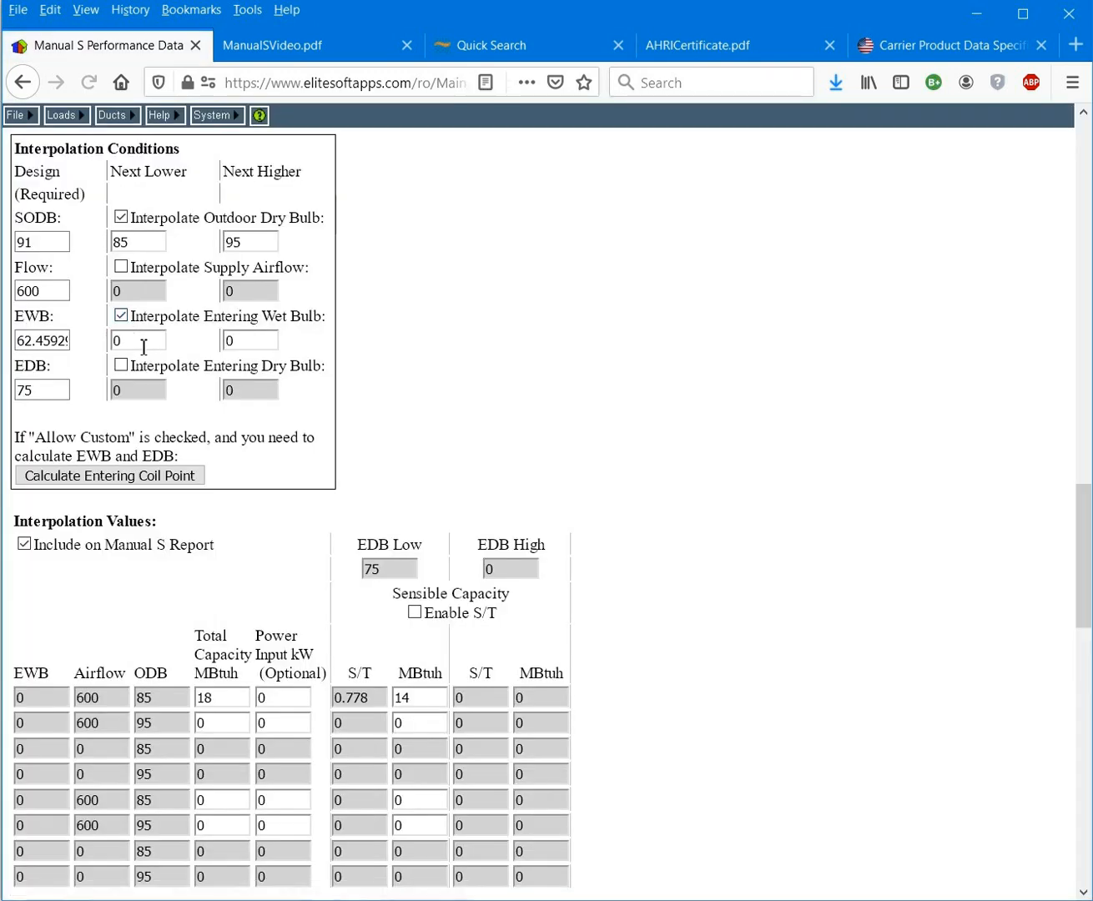
double_click(144, 341)
type("62")
key("Tab")
type("67")
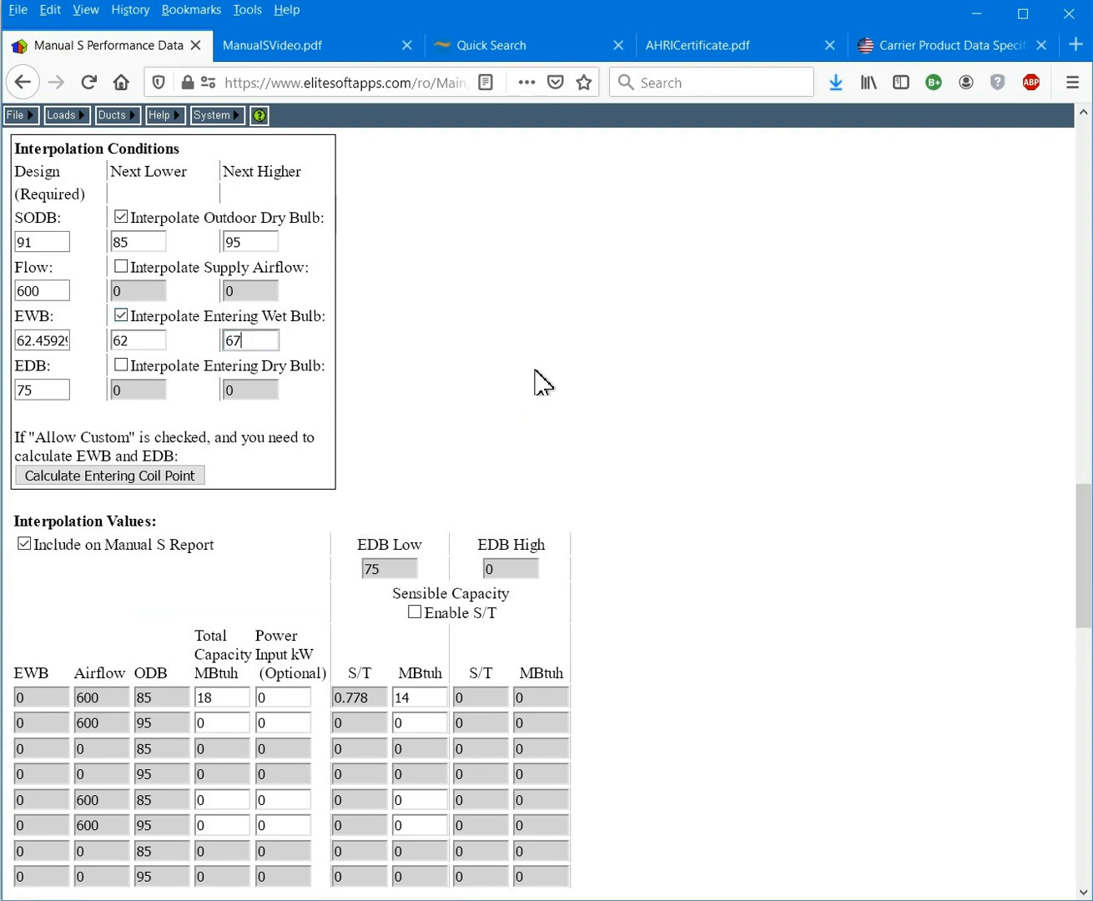
Recalculate the interpolation results to update the Interpolation Values rows.
scroll(535, 379, "down", 5)
scroll(535, 378, "down", 6)
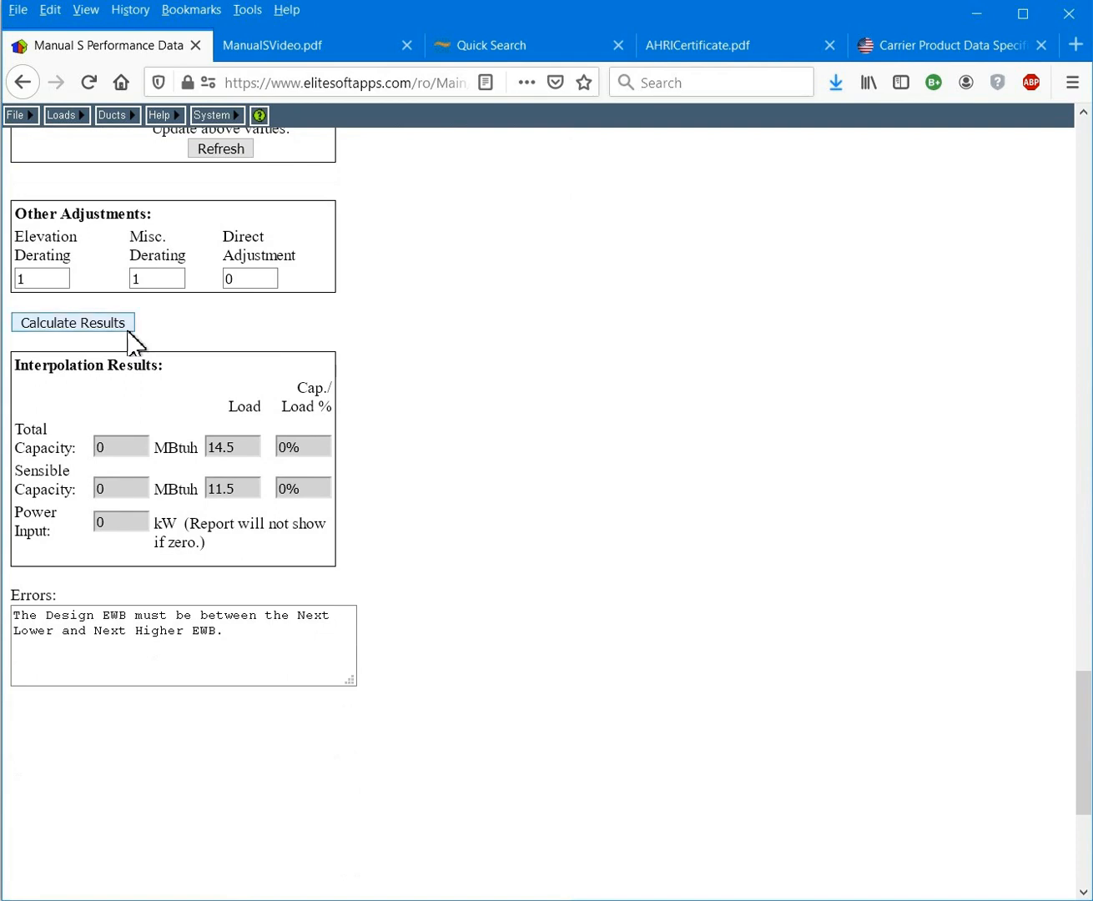
left_click(96, 325)
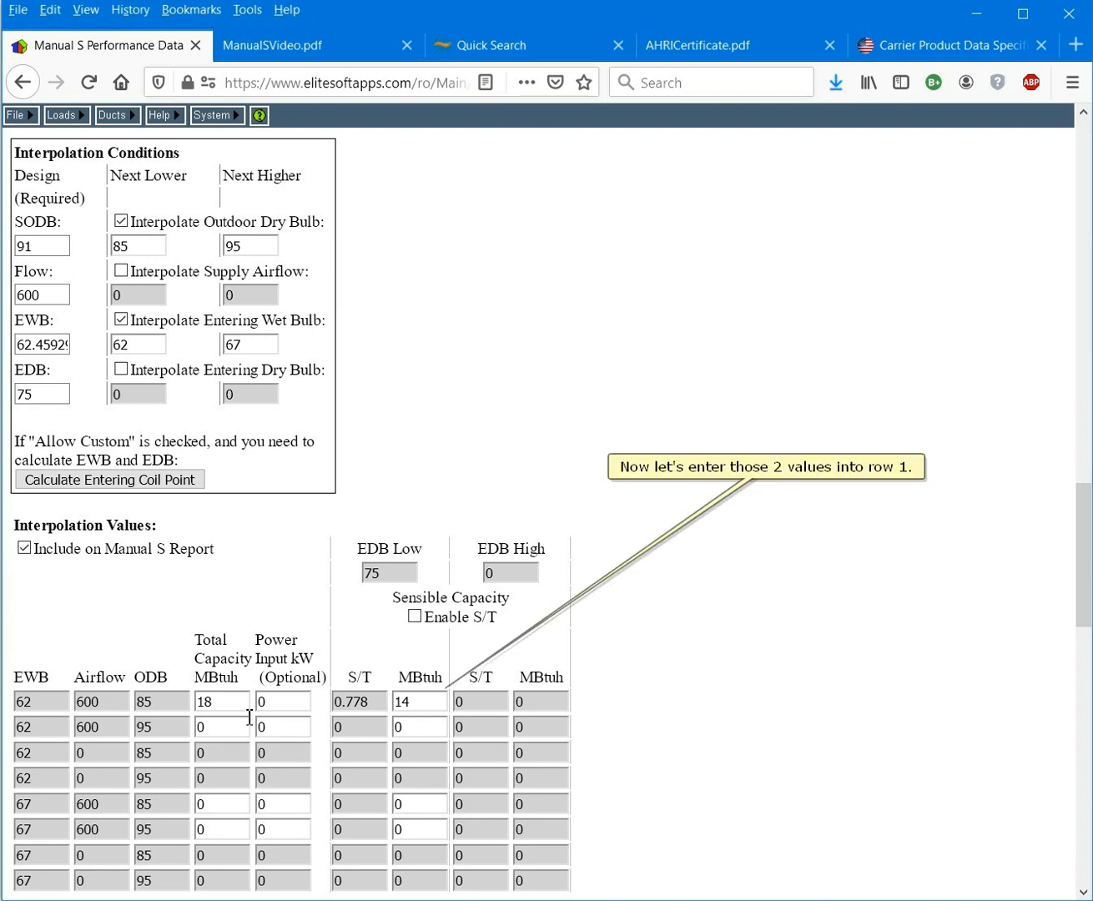
Enter a total capacity of 17.39 and a sensible capacity of 15.72 MBtuh in the first Interpolation Values row.
left_click(232, 699)
key("BackSpace")
type("7.39")
key("Tab")
key("Tab")
type("15.72")
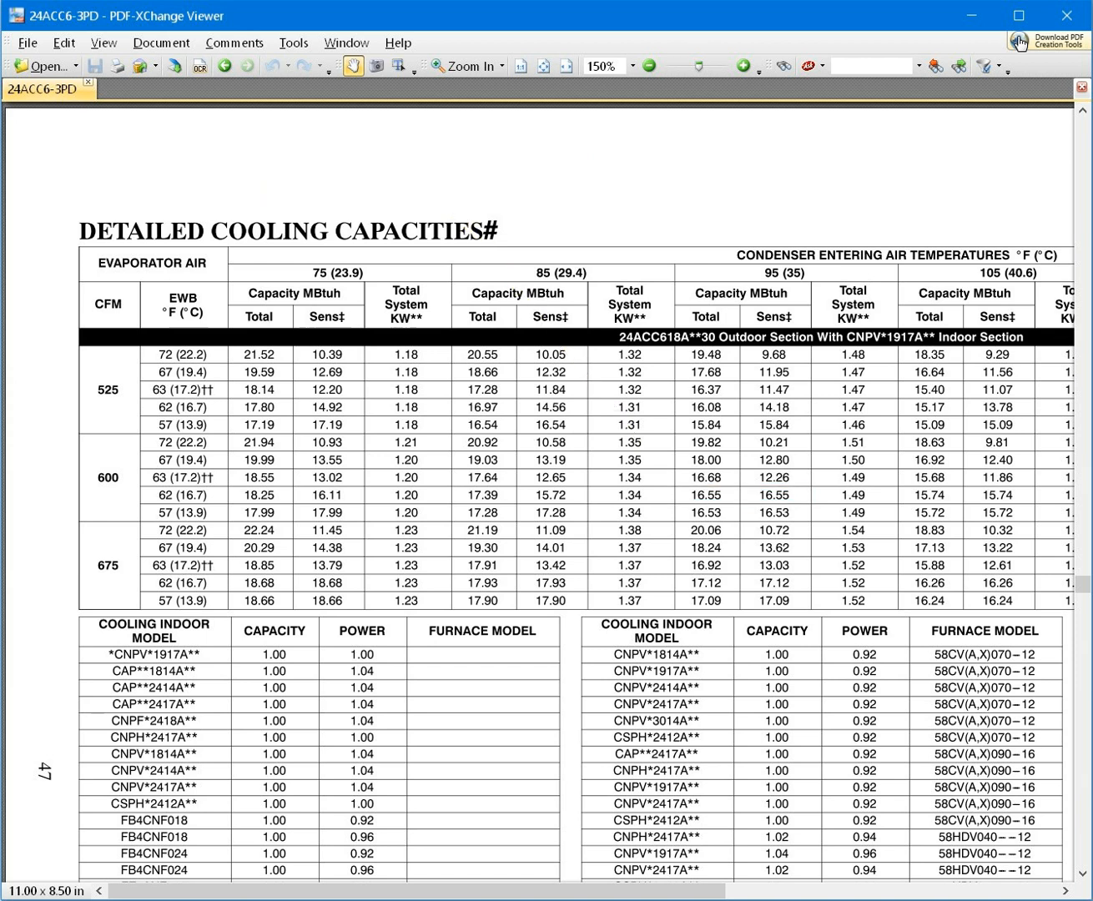
Switch back to Rhvac Online and enter total and sensible capacities of 16.55 MBtuh for EWB 62 and ODB 95.
key("alt+Tab")
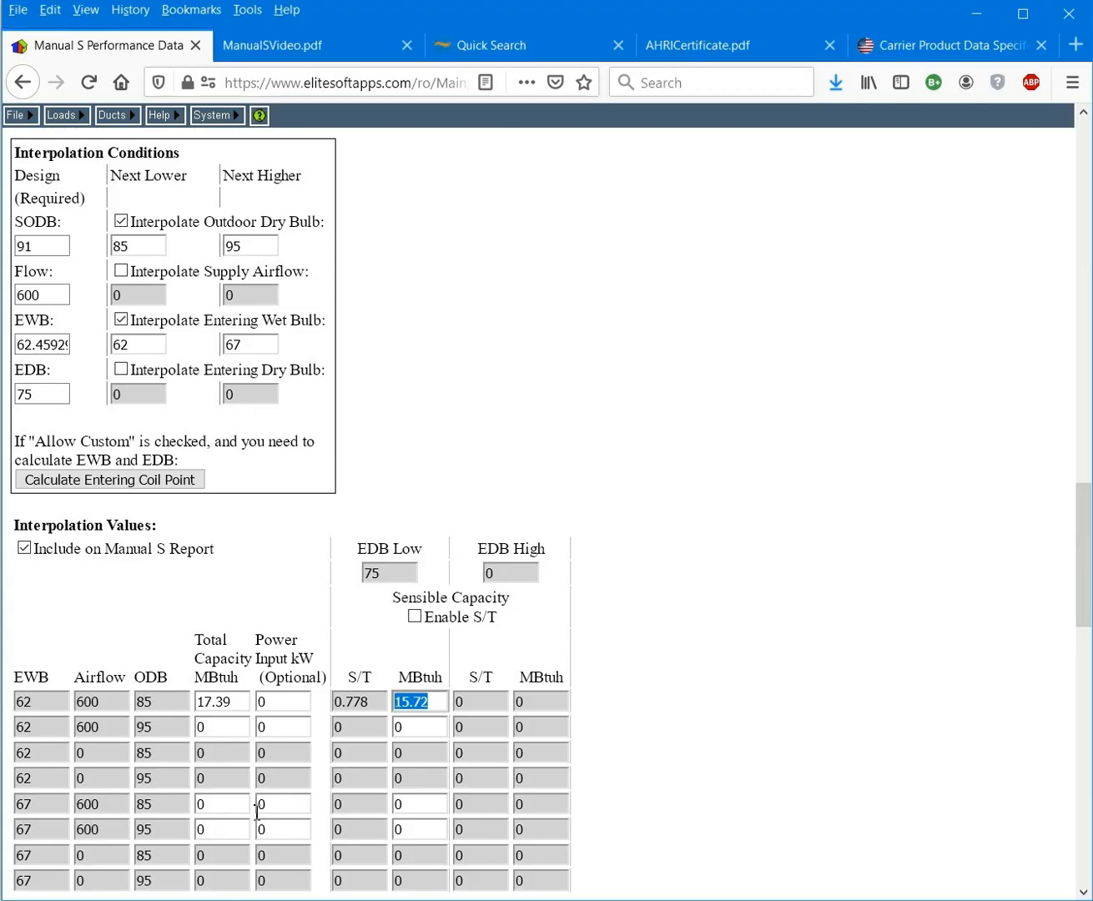
left_click(224, 726)
type("16.55")
key("Tab")
key("Tab")
key("Tab")
type("16.55")
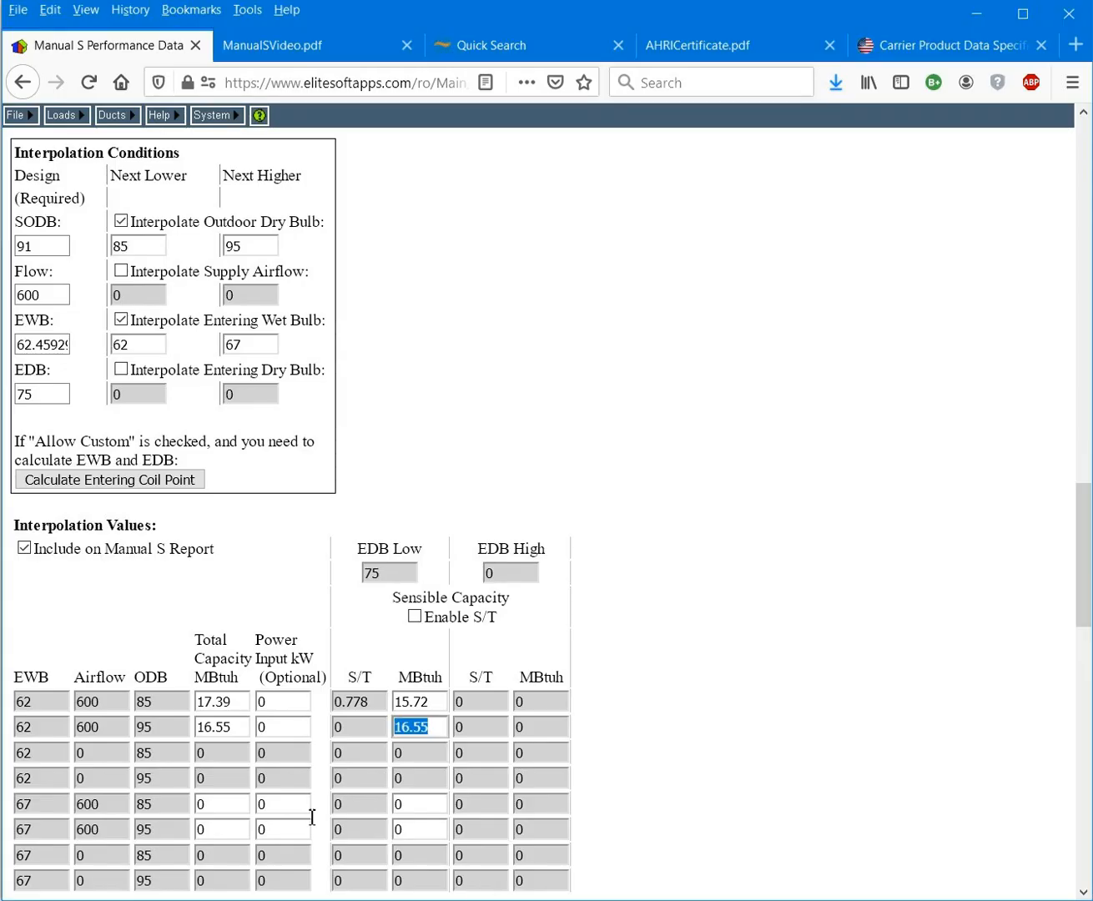
Enter a total capacity of 19.03 and a sensible capacity of 13.19 MBtuh for EWB 67 and ODB 85.
double_click(216, 803)
type("19.03")
key("Tab")
key("Tab")
type("13.19")
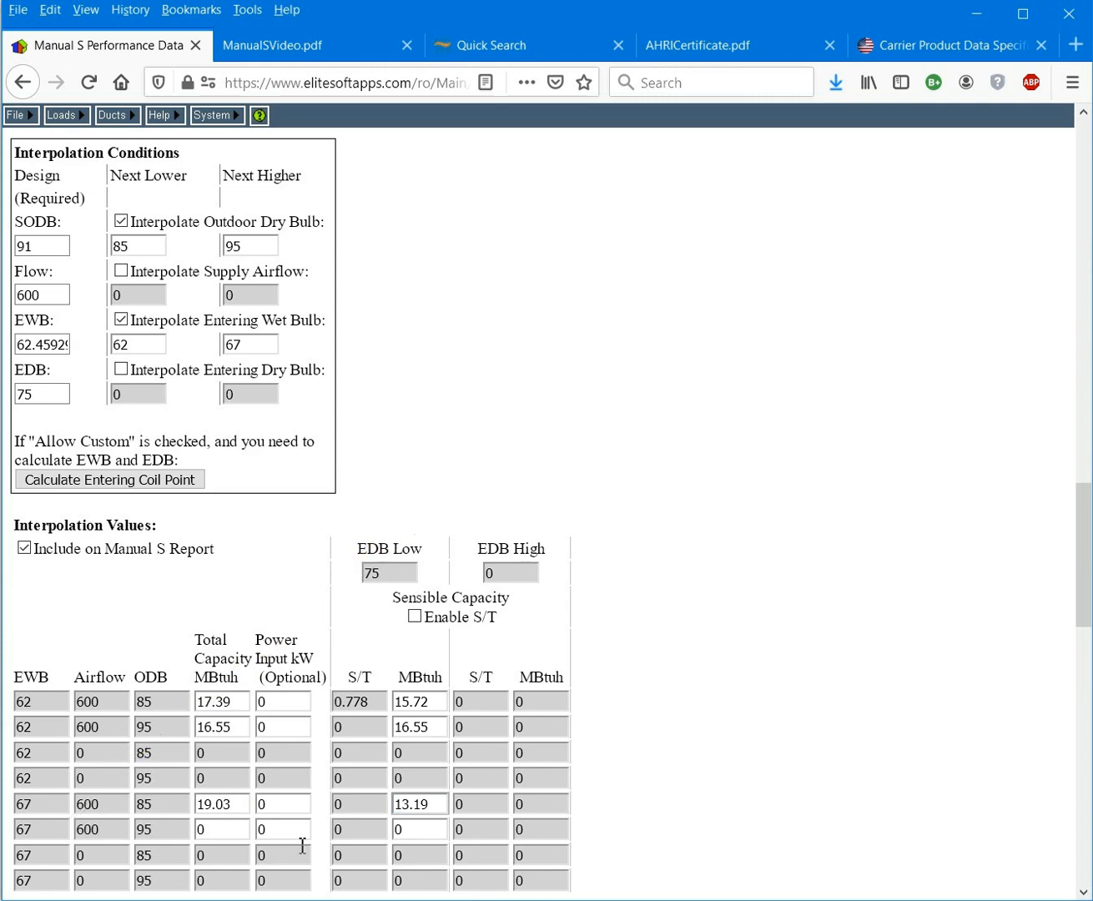
Check the Carrier cooling capacity table and enter 18 total and 12.80 sensible capacity for EWB 67 and ODB 95.
key("alt+Tab")
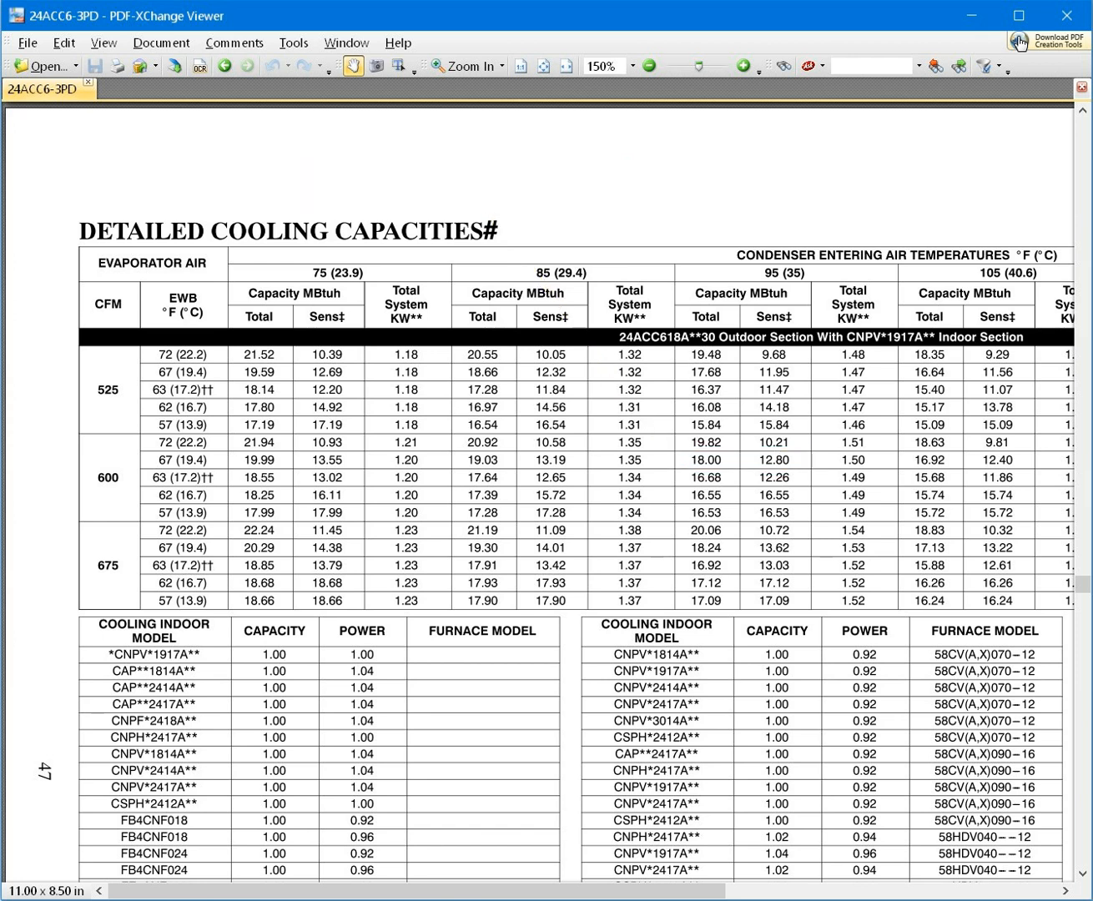
key("alt+Tab")
left_click(218, 828)
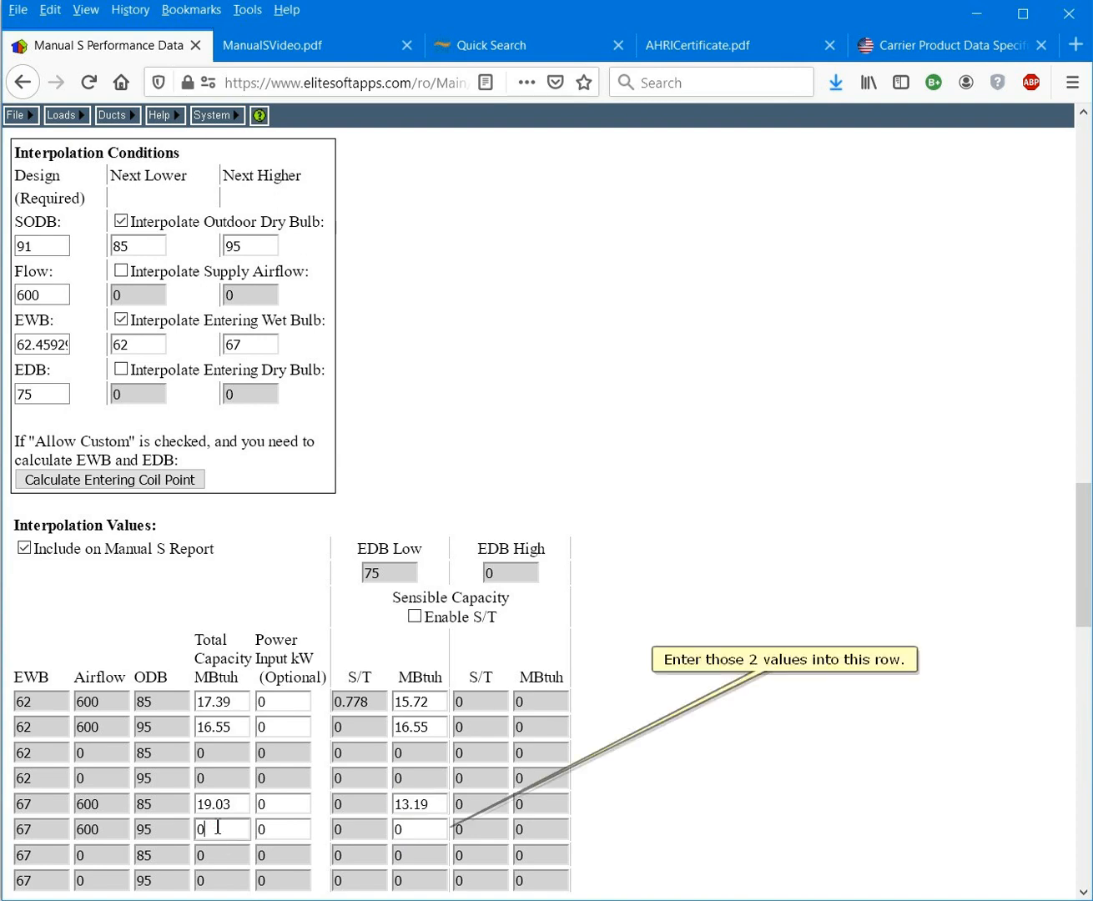
double_click(218, 827)
type("18.80")
key("Tab")
key("Tab")
key("Tab")
type("12.80")
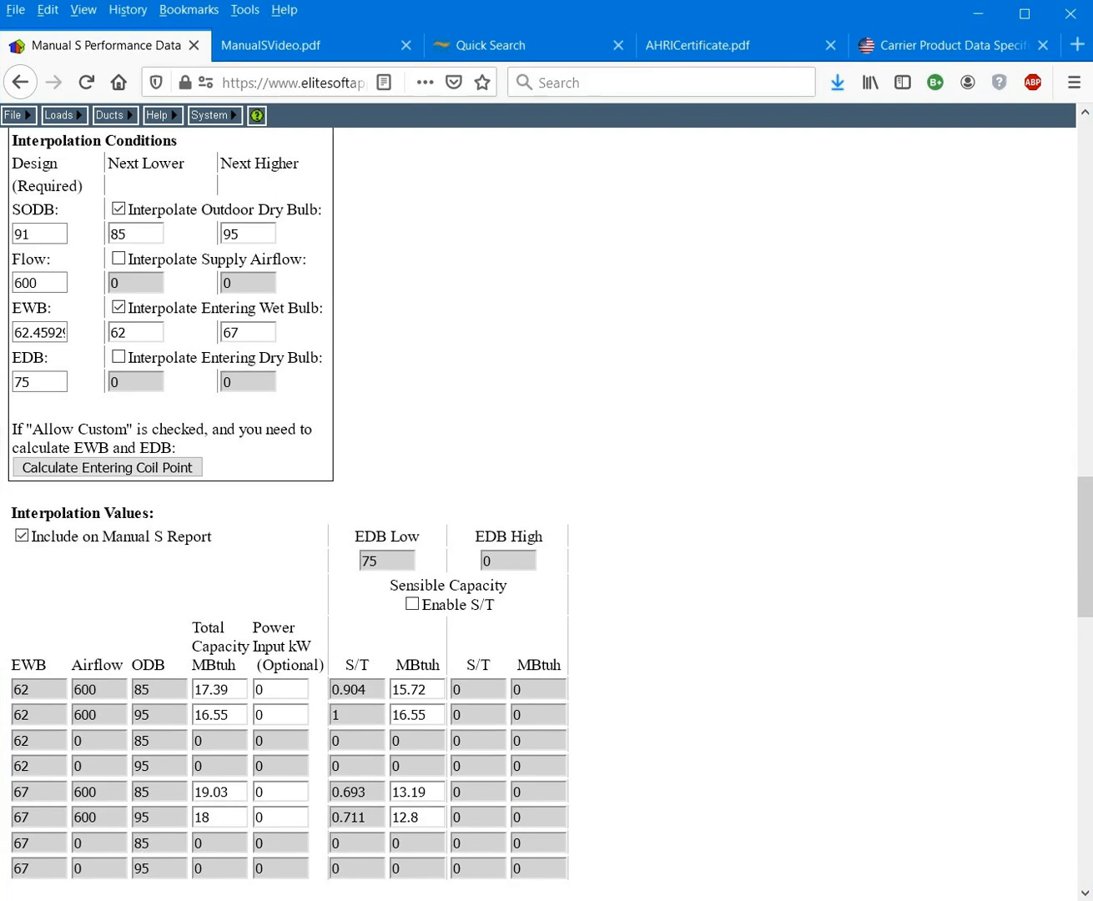
Review the interpolation results and read the sensible capacity footnotes on page 69 of the Carrier product data in PDF-XChange Viewer.
left_click_drag(1086, 526, 1076, 664)
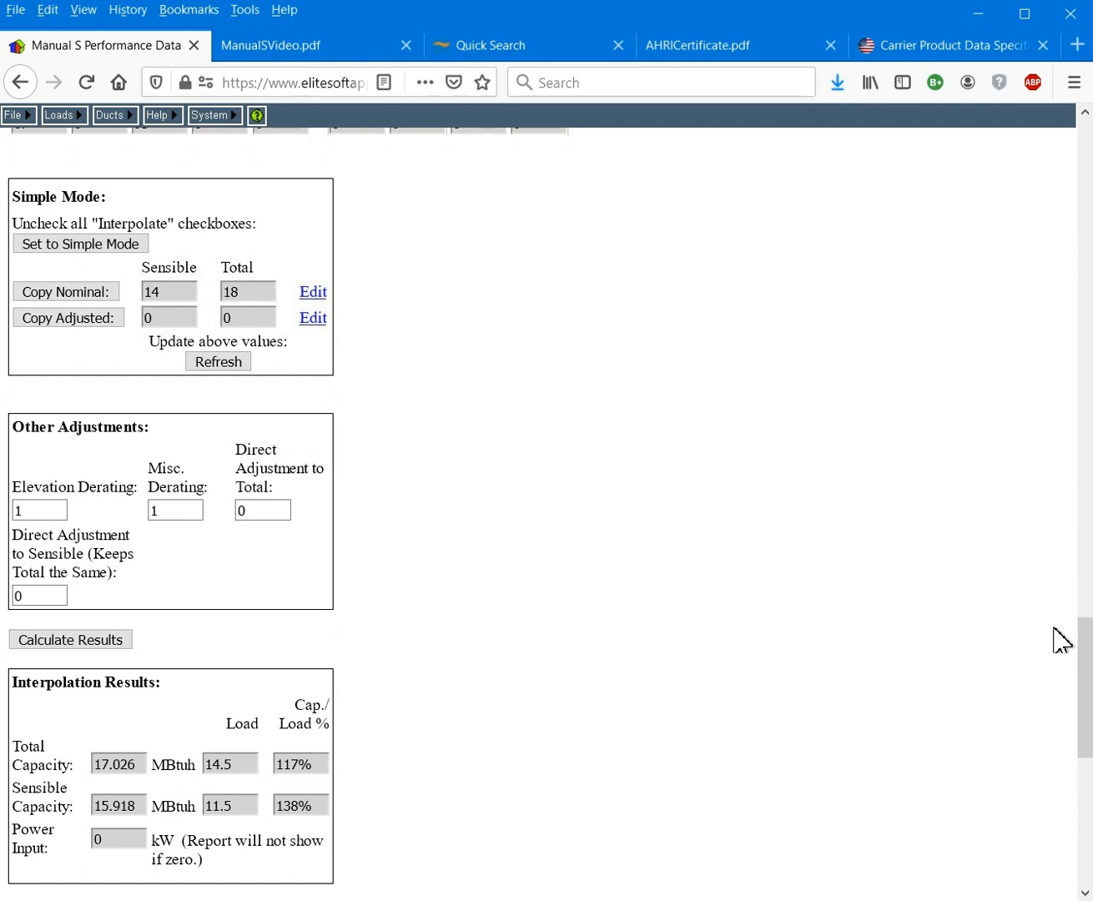
left_click(821, 900)
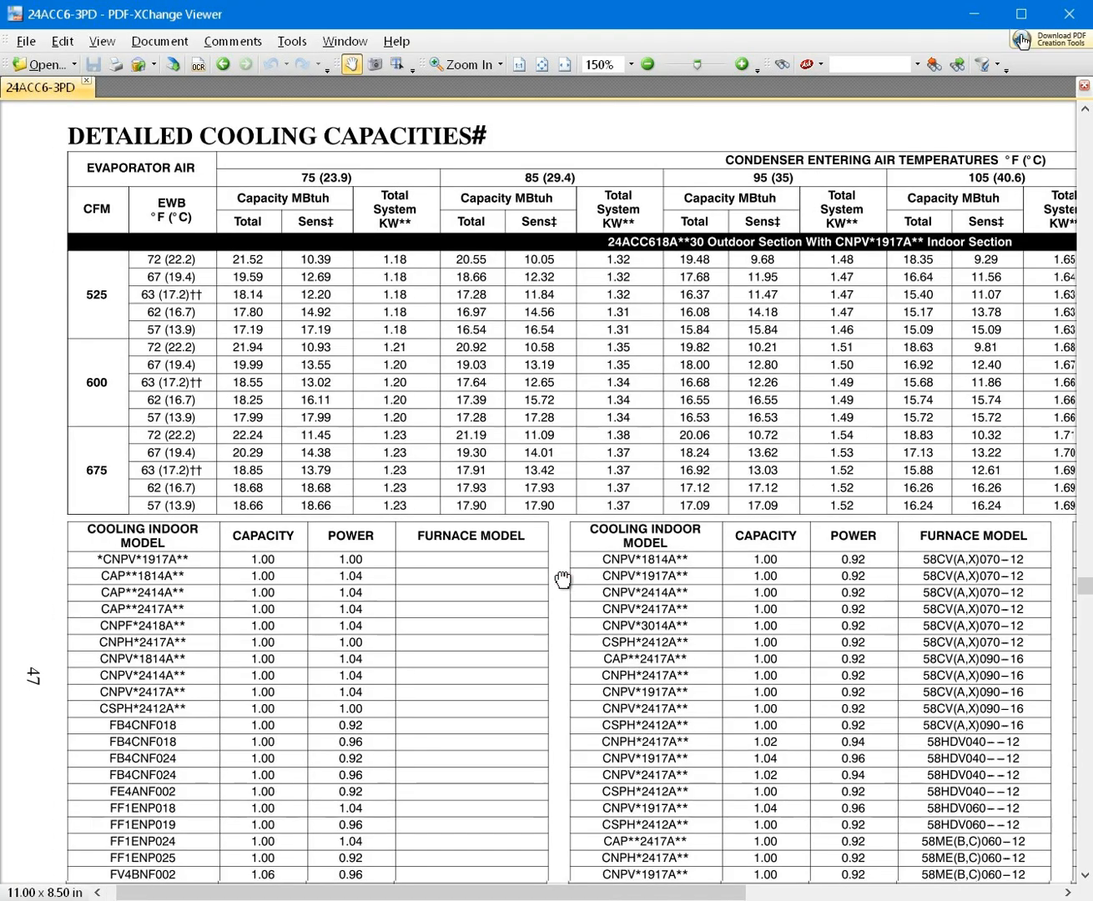
key("ctrl+shift+n")
type("69")
key("Return")
mouse_move(1034, 839)
left_mouse_down()
mouse_move(939, 777)
mouse_move(502, 554)
mouse_move(342, 389)
left_mouse_up()
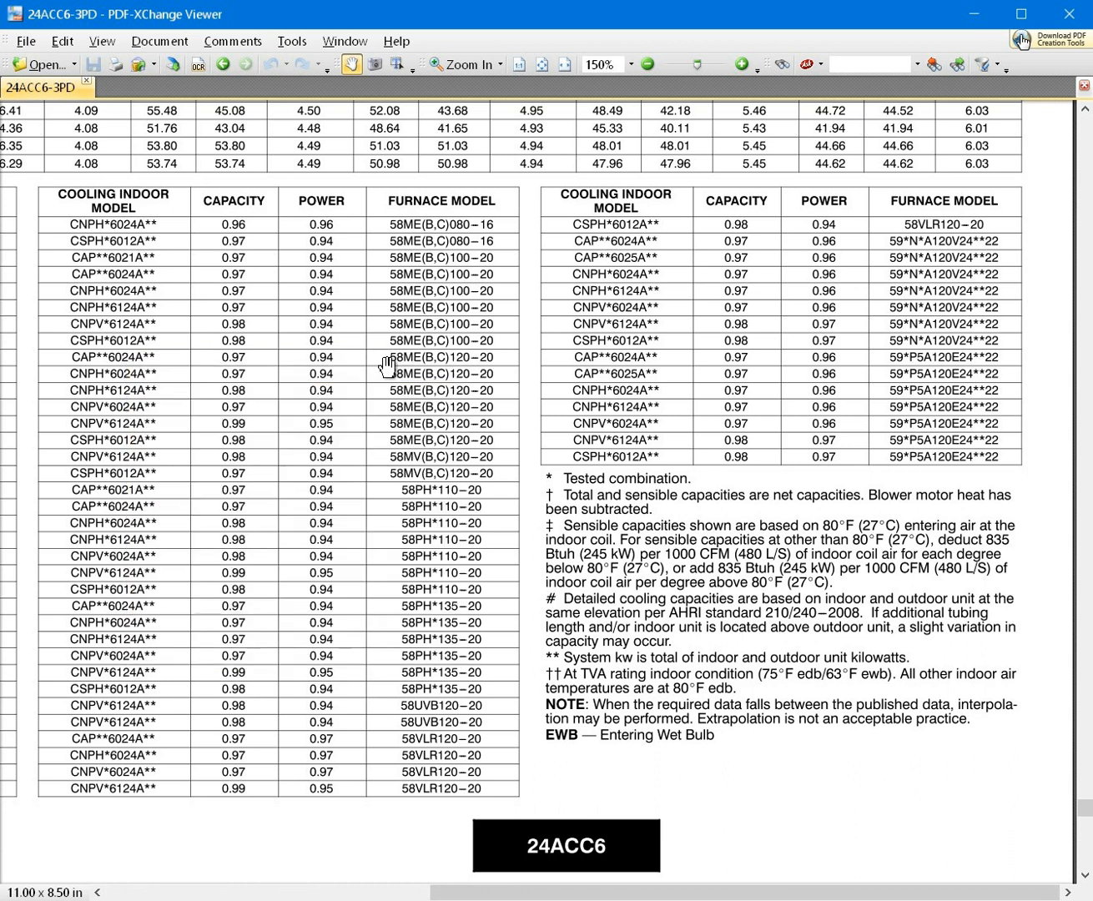
Back in Rhvac Online, set the Direct Adjustment to Sensible to -2.505 and calculate the results.
key("alt+Tab")
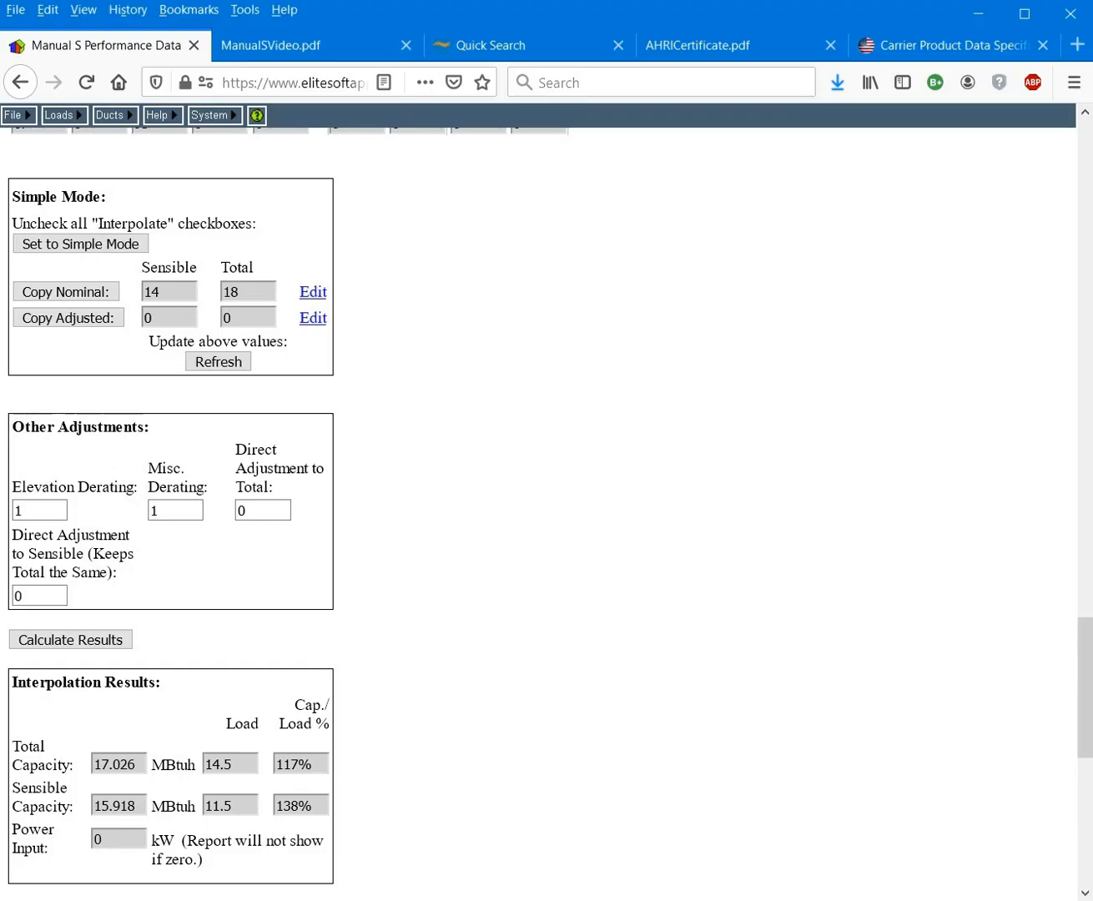
double_click(31, 595)
type("-2.505")
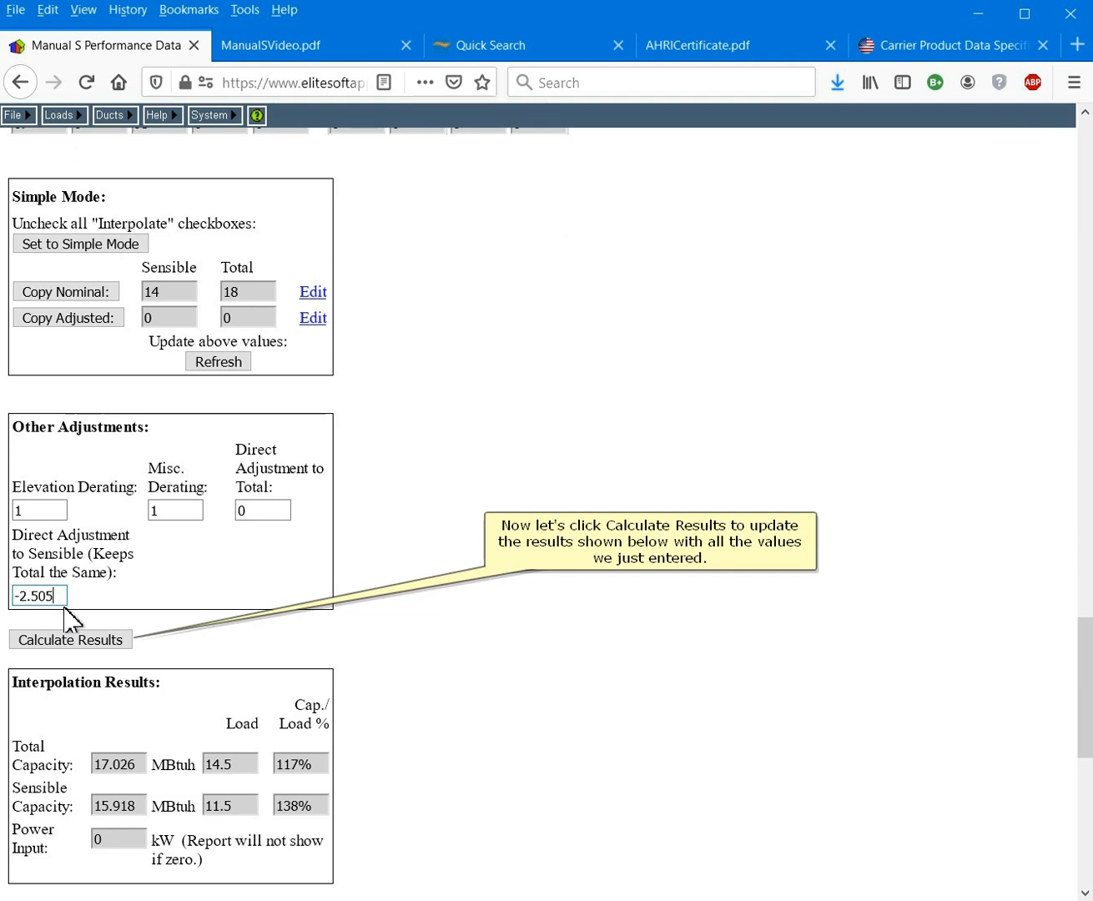
left_click(108, 640)
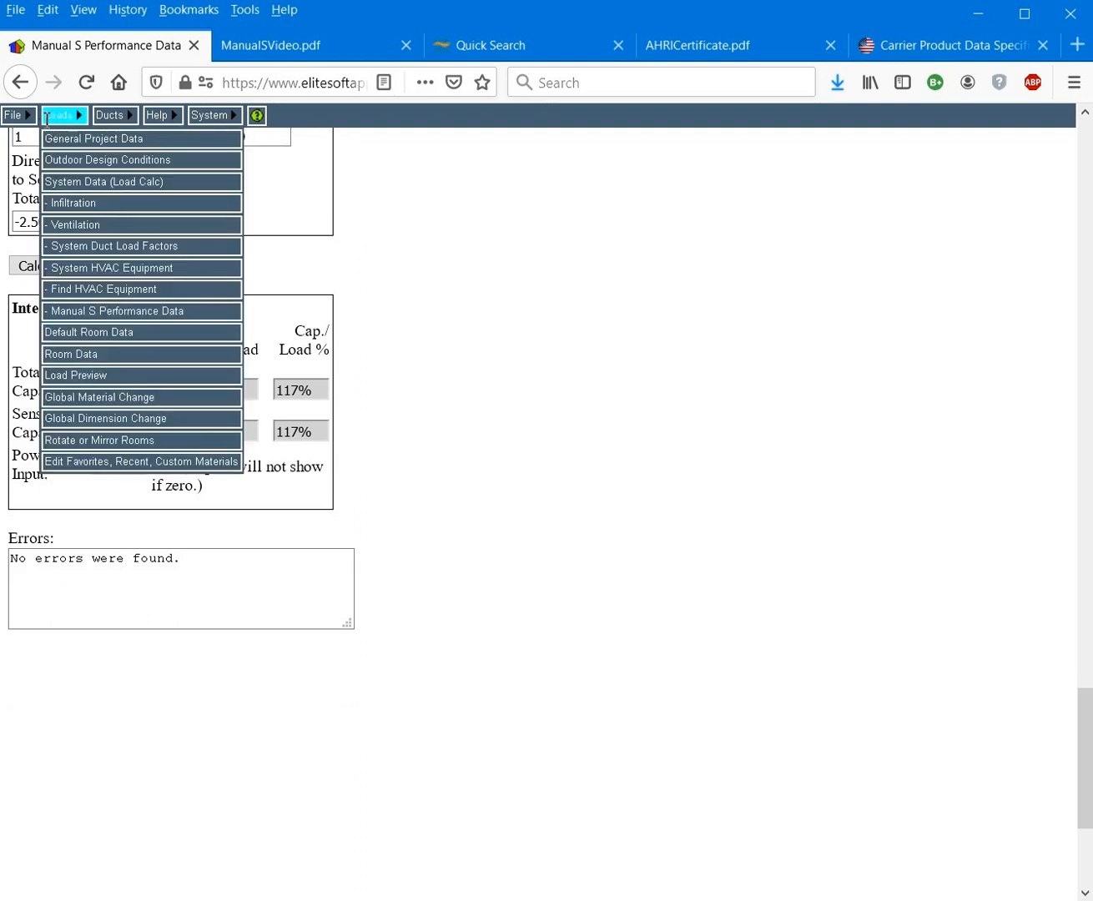
Create the Manual S Performance Data report as a PDF, open it in Firefox and review the interpolated system's results.
mouse_move(15, 114)
left_click(55, 246)
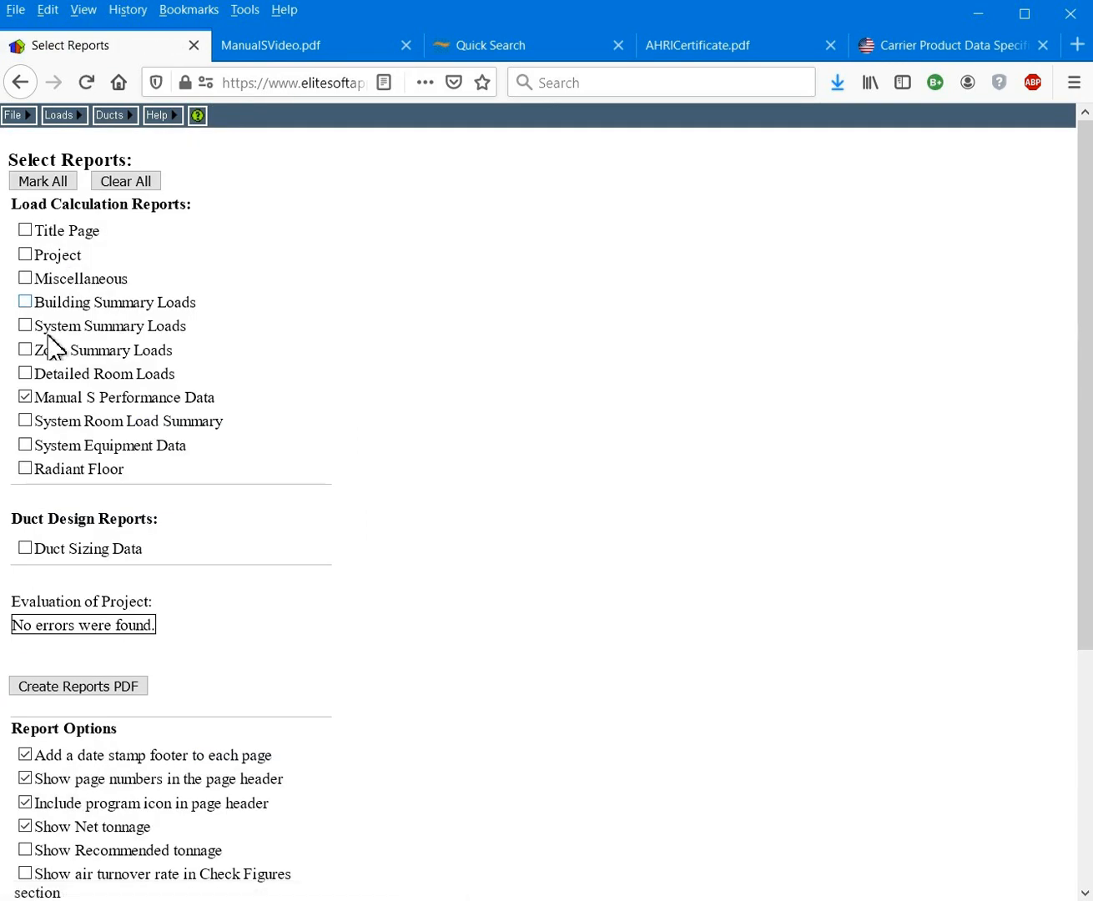
left_click(73, 686)
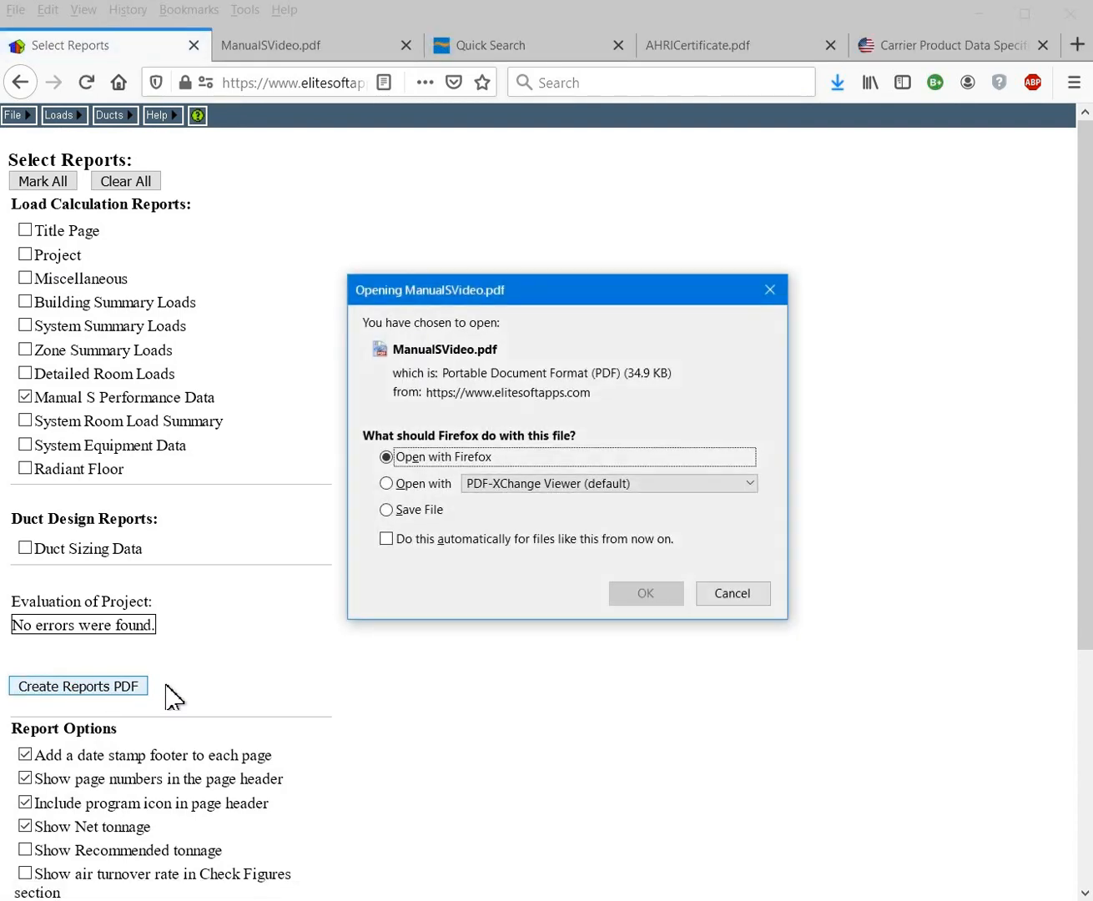
left_click(663, 592)
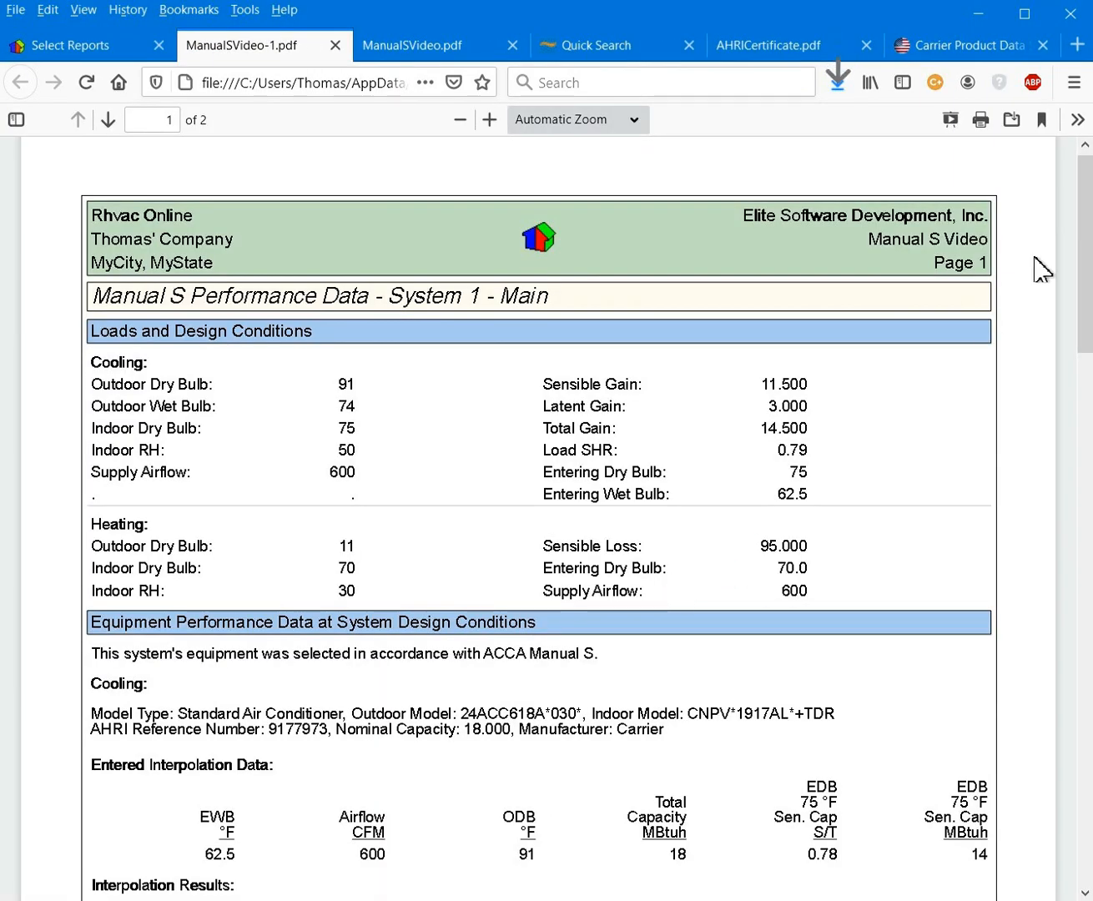
left_click_drag(1083, 232, 1041, 766)
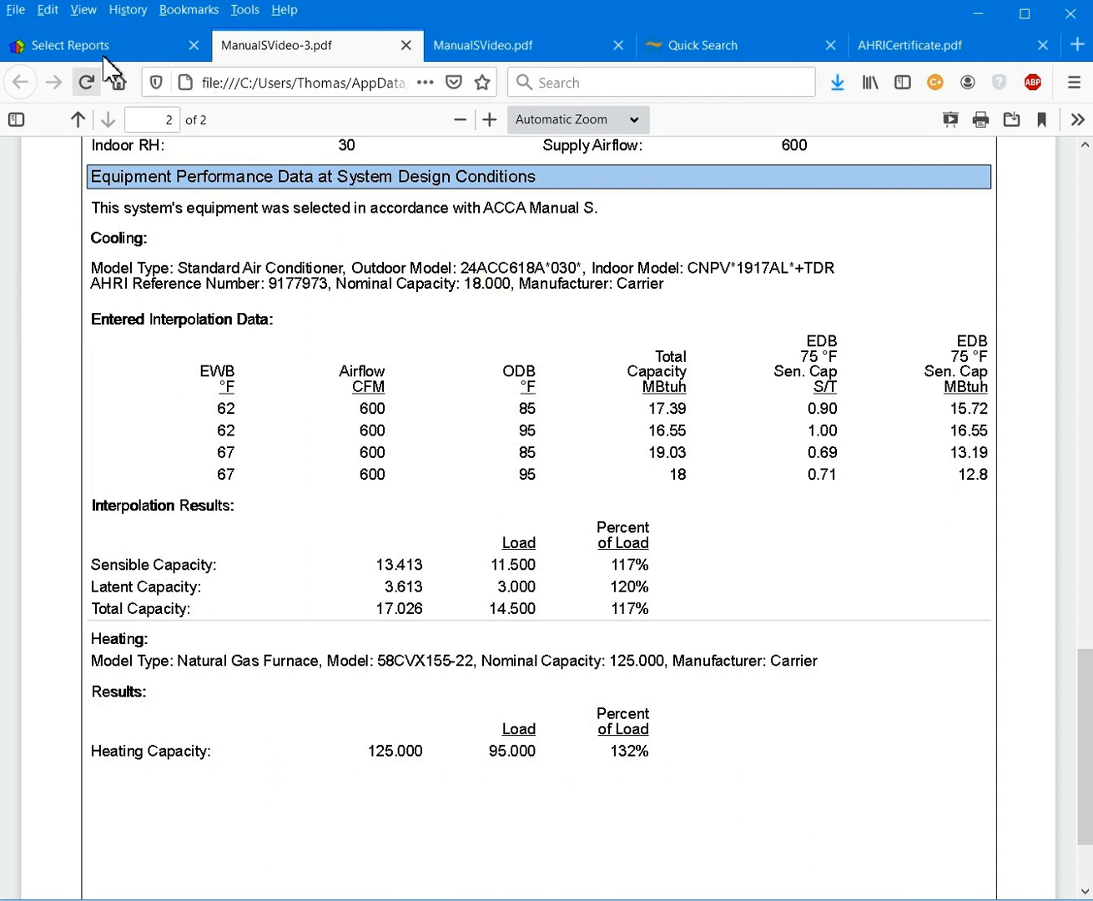
Return to Manual S Performance Data and duplicate system 1 - Main into a newly added system 3.
left_click(98, 47)
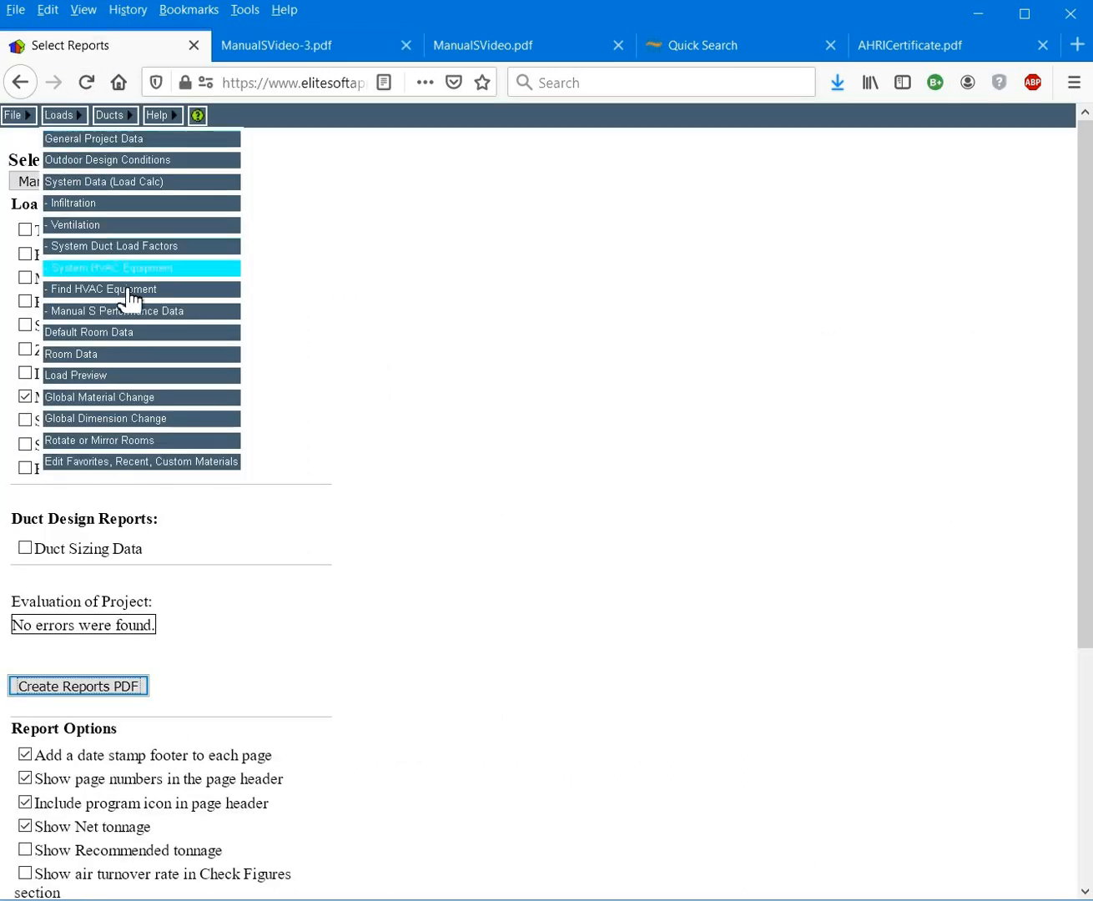
left_click(136, 316)
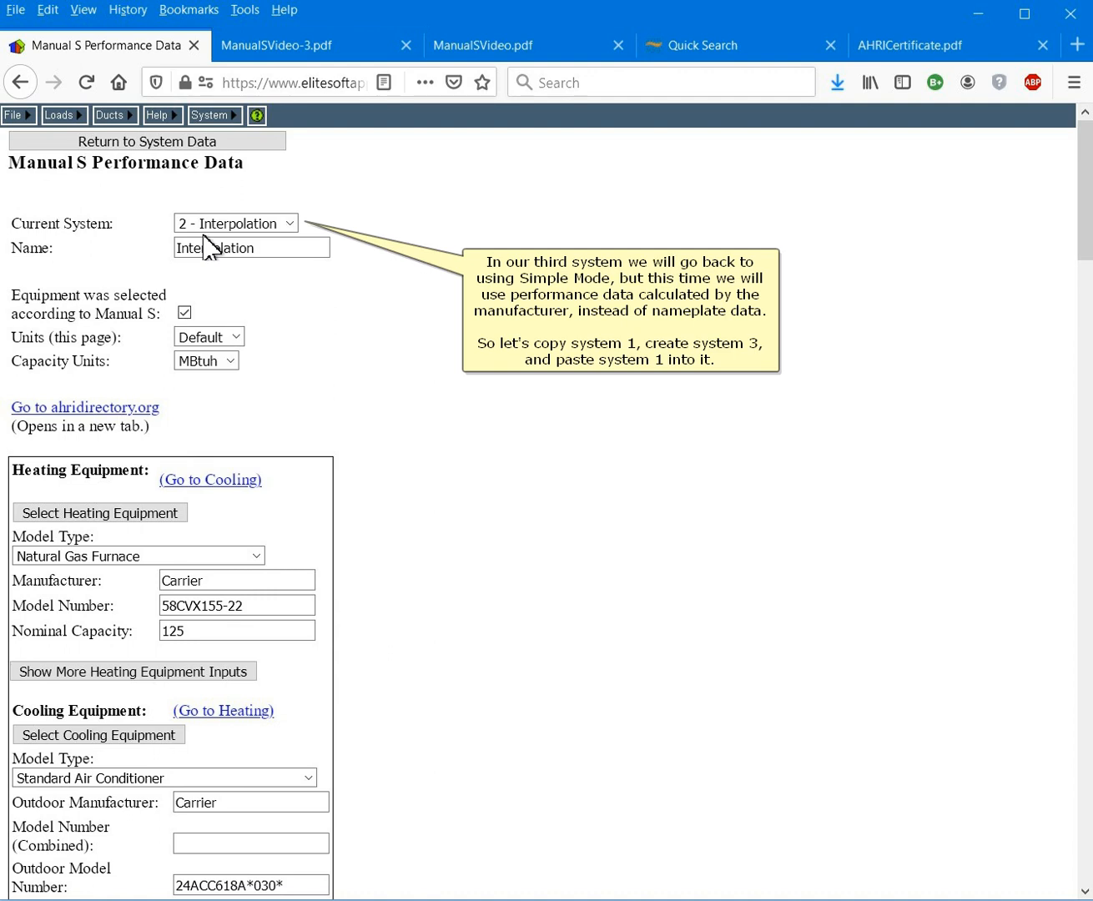
left_click(205, 230)
left_click(211, 247)
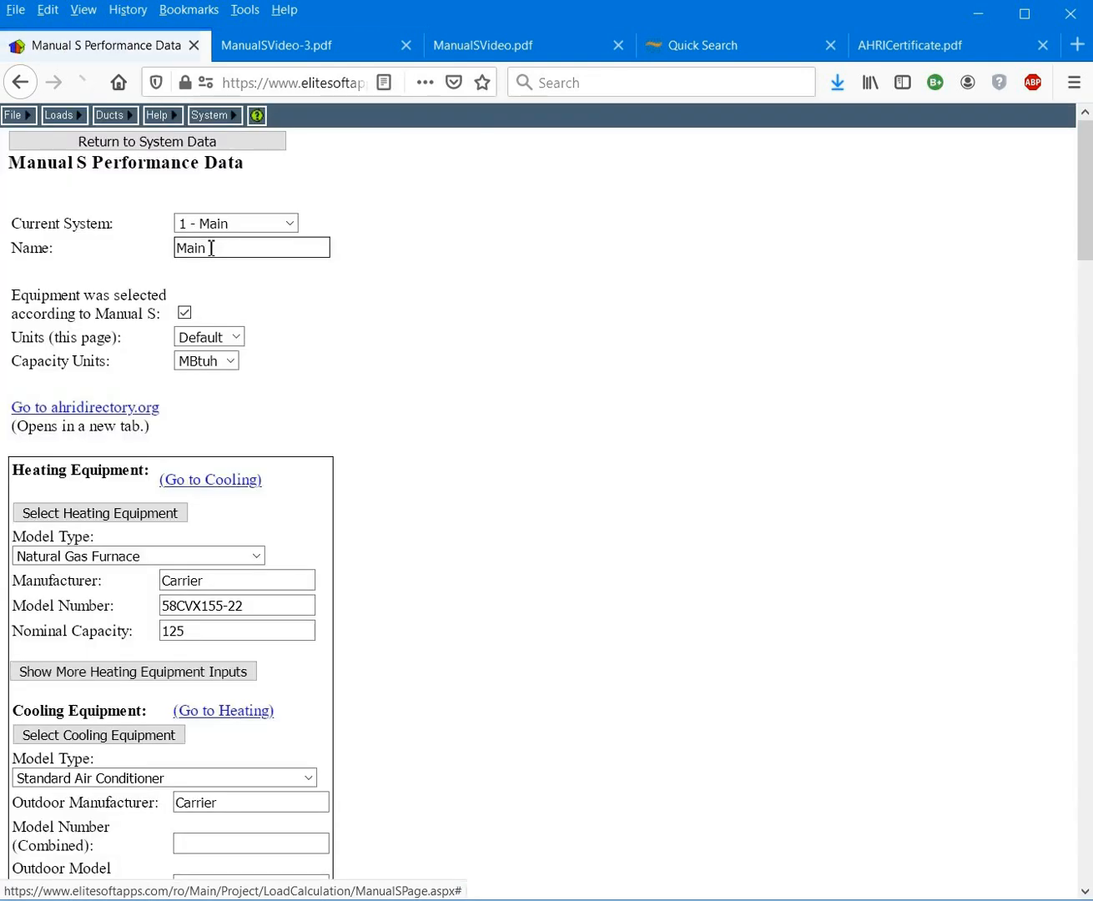
mouse_move(219, 119)
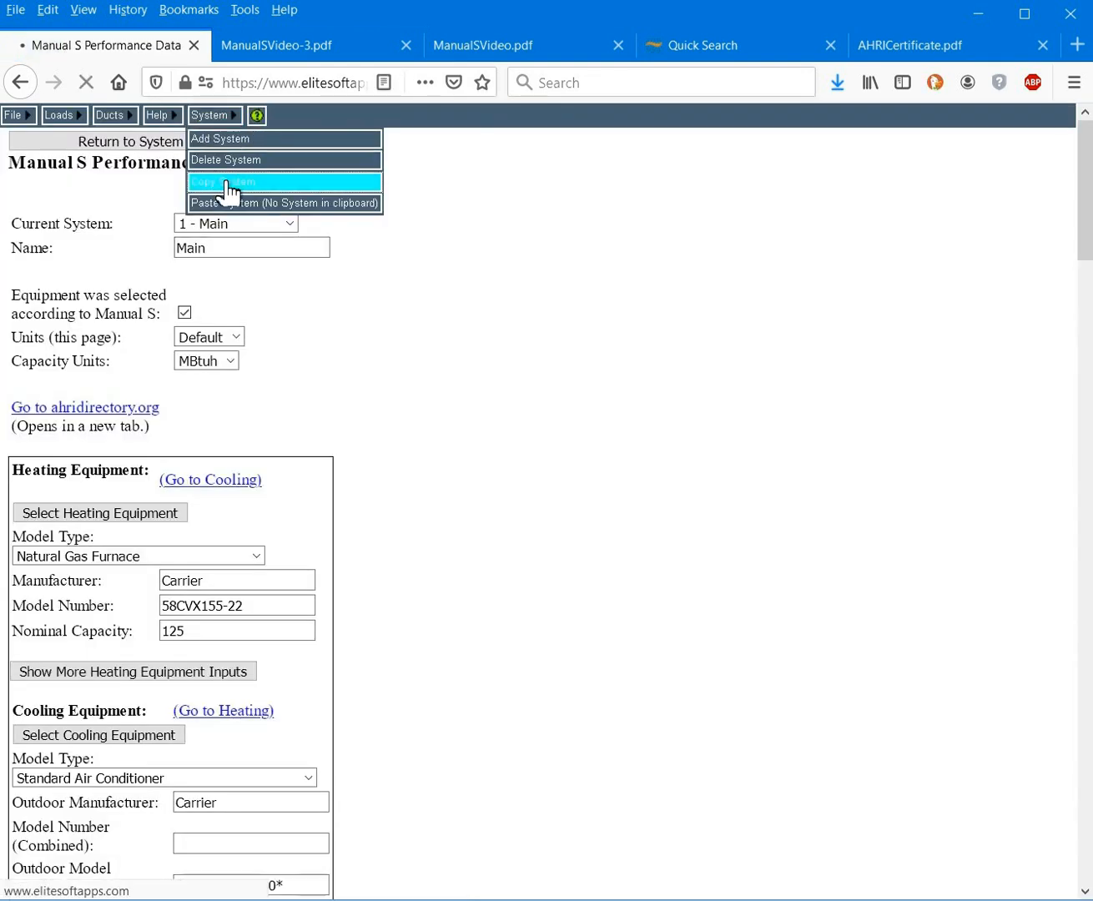
left_click(226, 185)
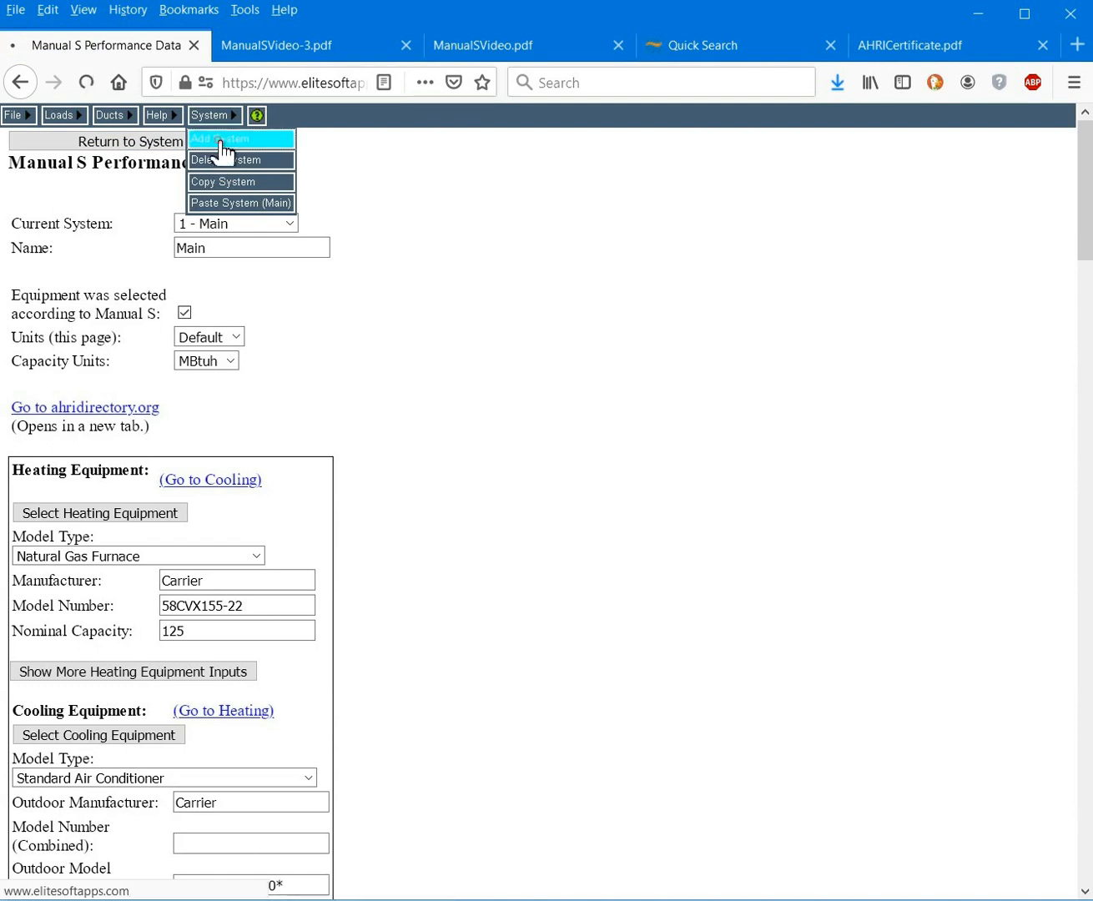
left_click(208, 139)
left_click(228, 204)
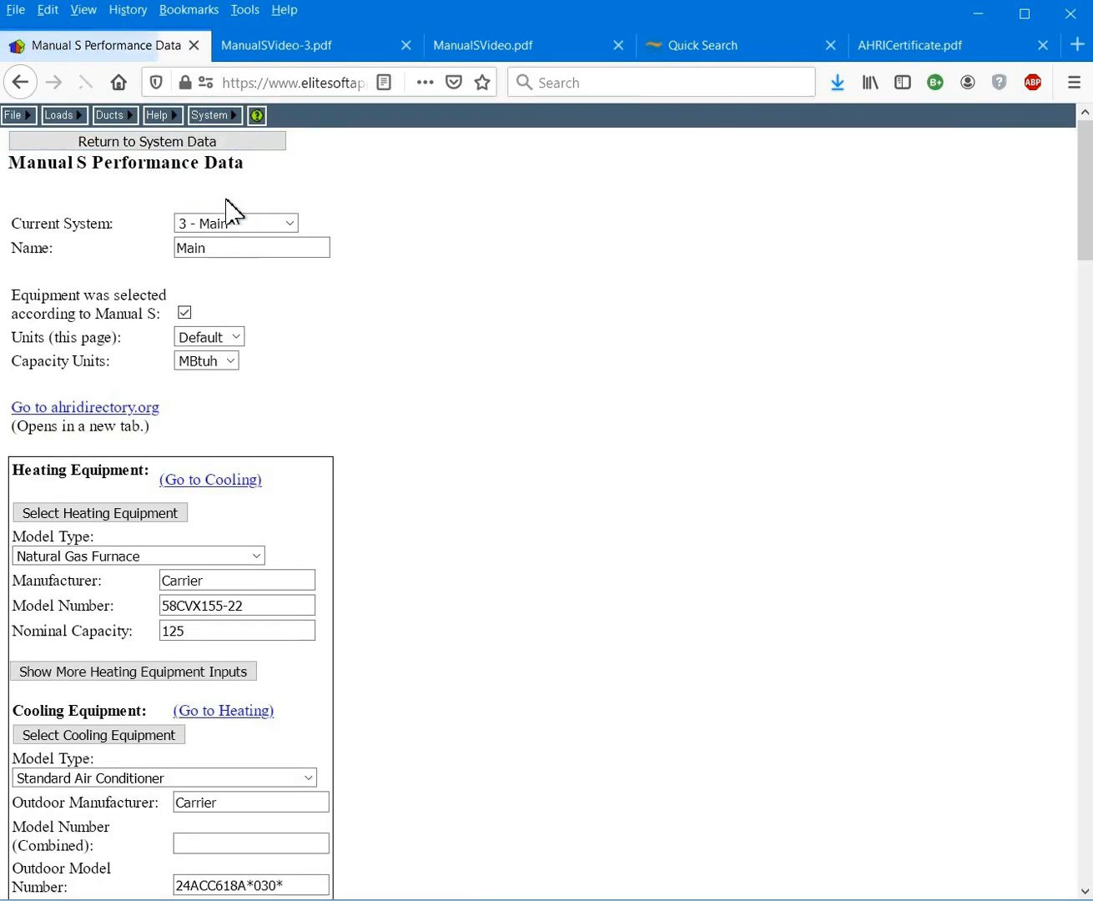
Rename system 3 as "Interpolation by Manufacturer".
left_click(247, 247)
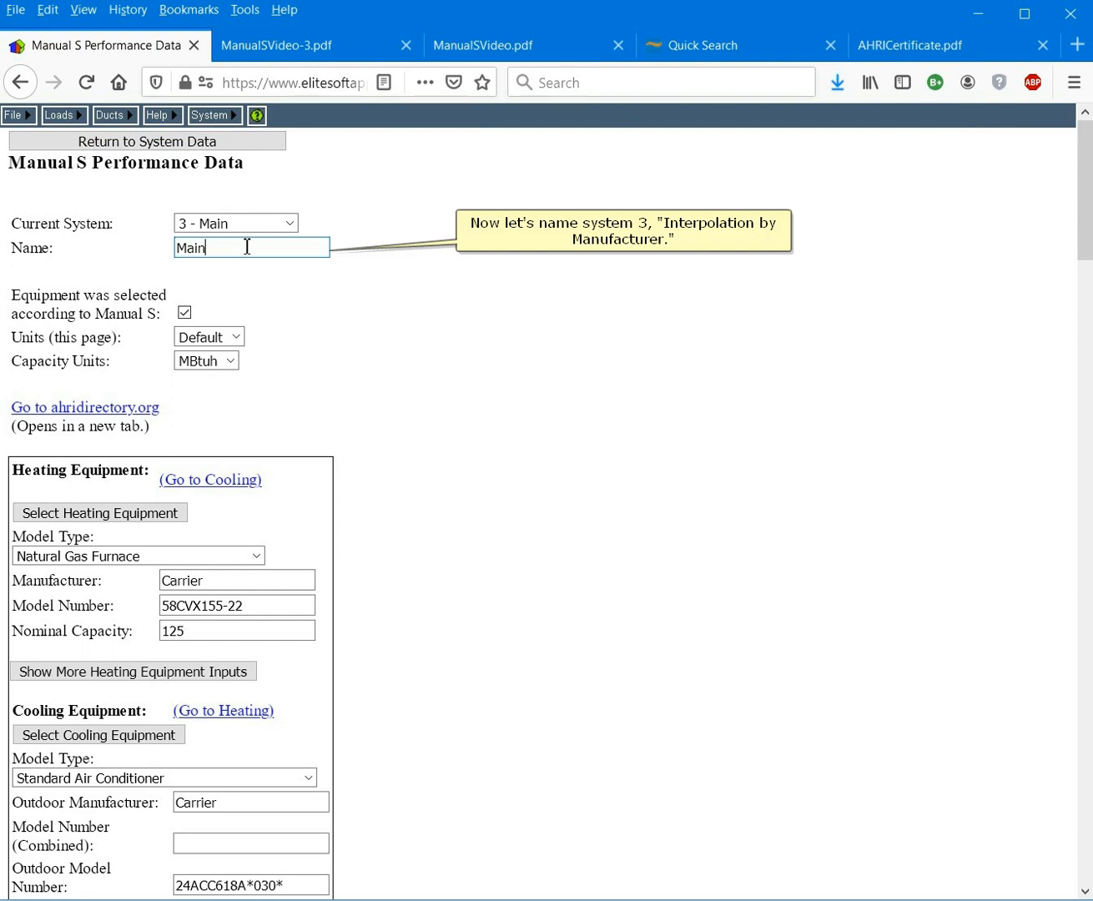
key("ctrl+a")
type("Interpolation by Manufac")
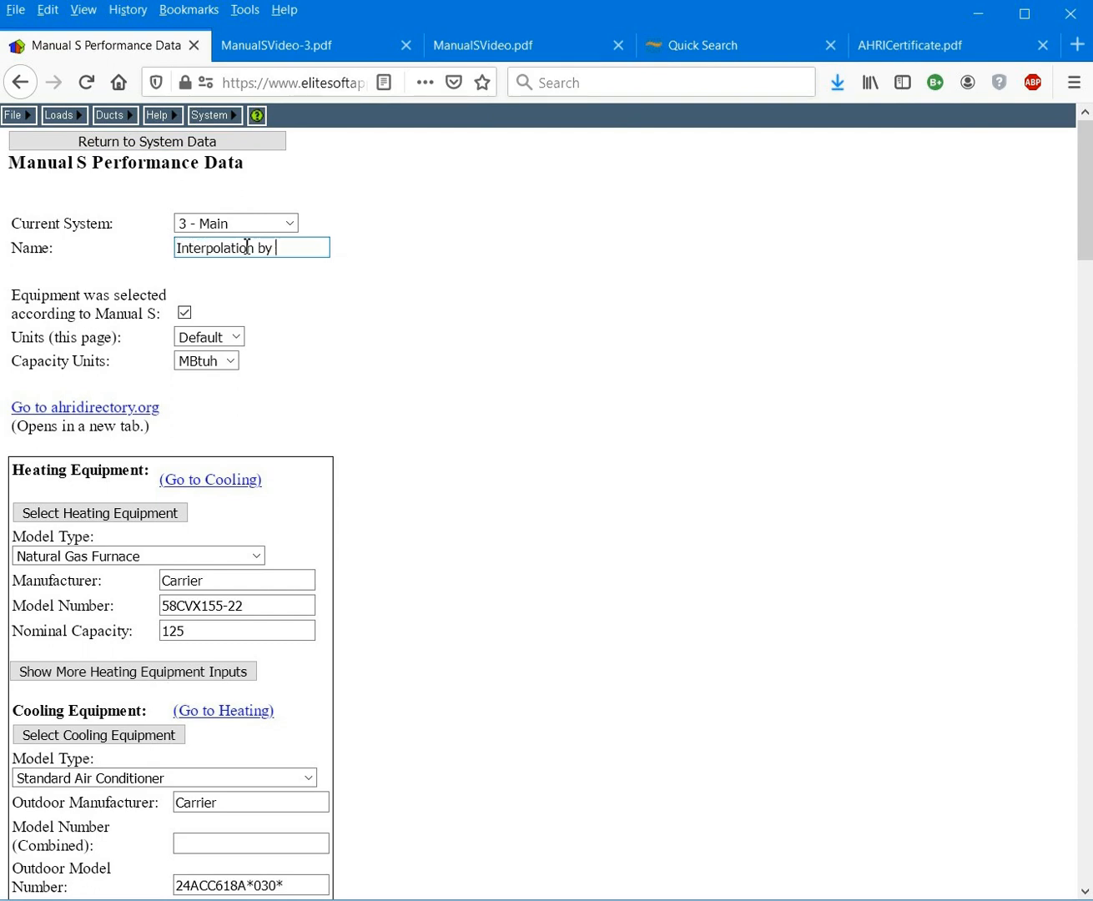
type("turer")
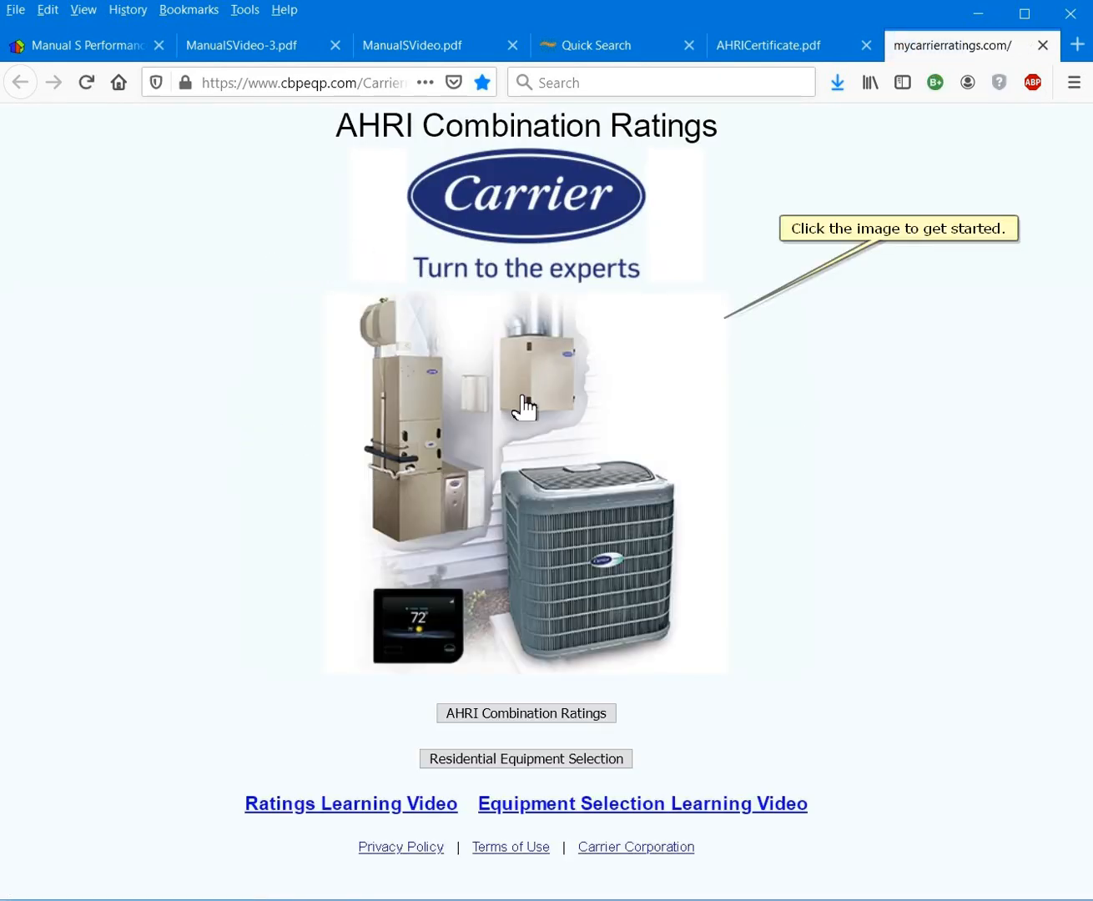
Open Carrier's AHRI Ratings search, then copy the AHRI reference number from system 3's cooling equipment in Rhvac Online.
left_click(503, 444)
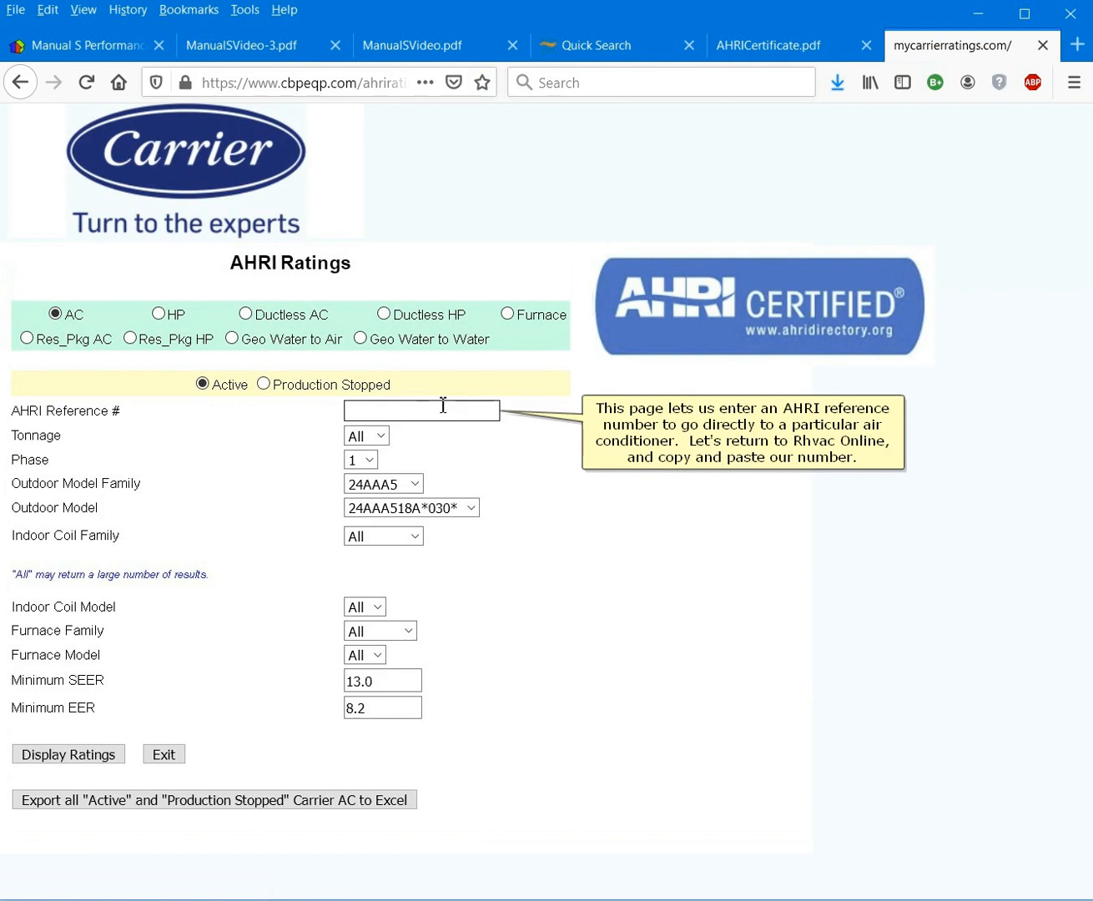
left_click(88, 49)
scroll(480, 550, "down", 5)
scroll(480, 558, "down", 3)
double_click(195, 418)
right_click(196, 417)
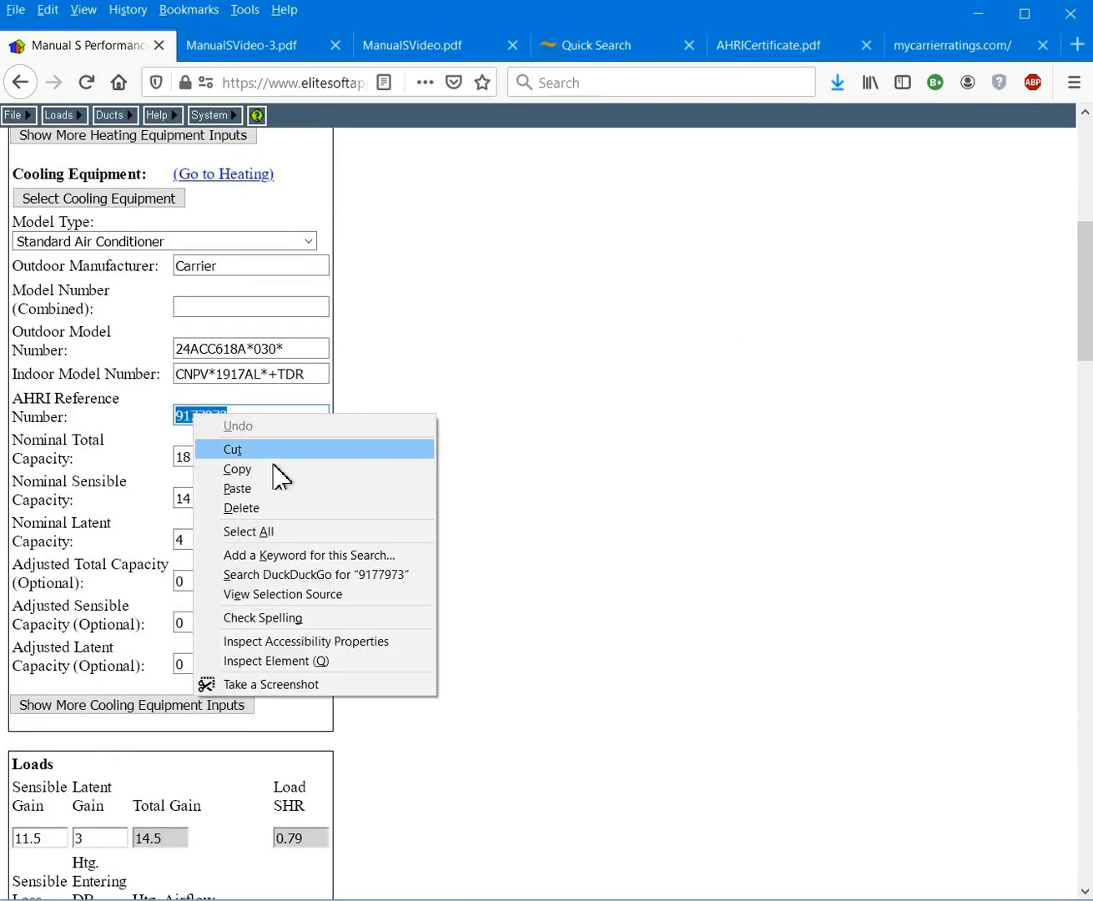
left_click(275, 466)
Search Carrier's AHRI Ratings for reference number 9177973 and open the performance calculation for the matching unit.
left_click(957, 48)
right_click(418, 410)
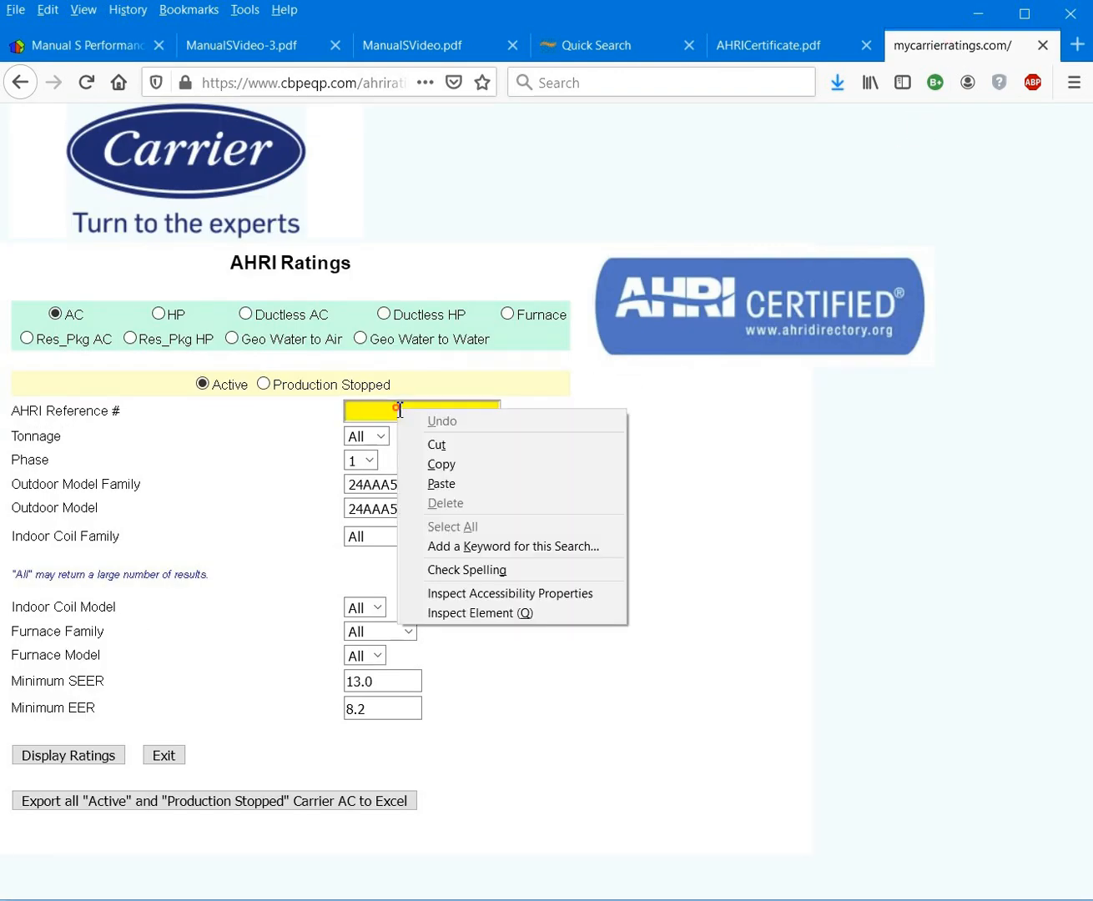
left_click(439, 483)
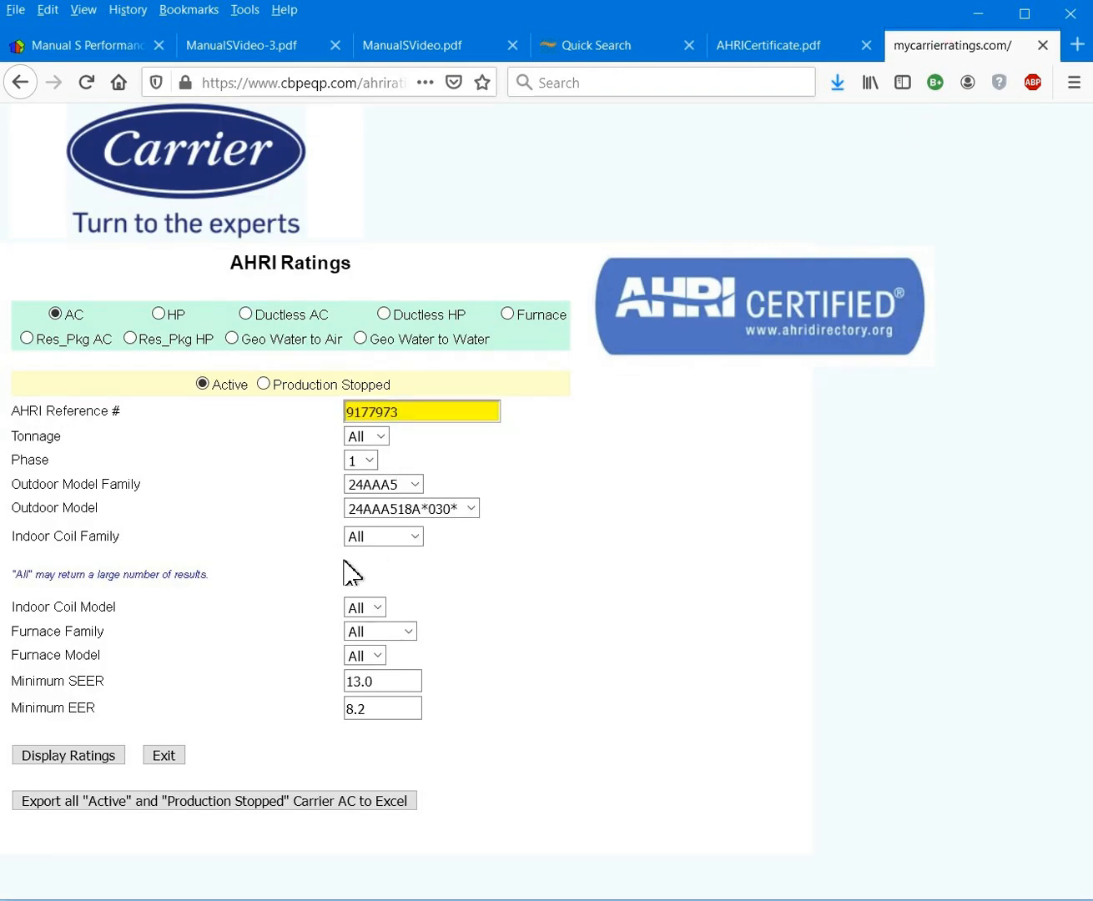
left_click(48, 755)
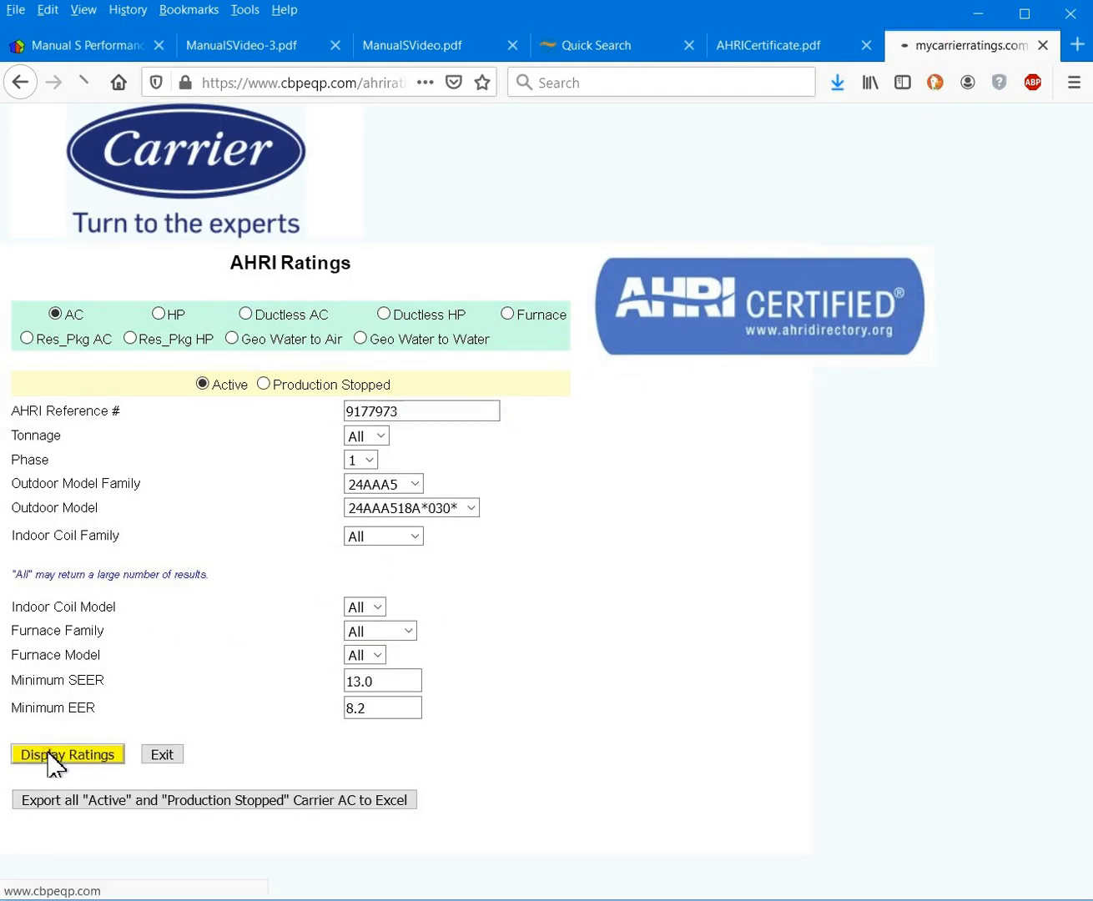
scroll(275, 653, "down", 1)
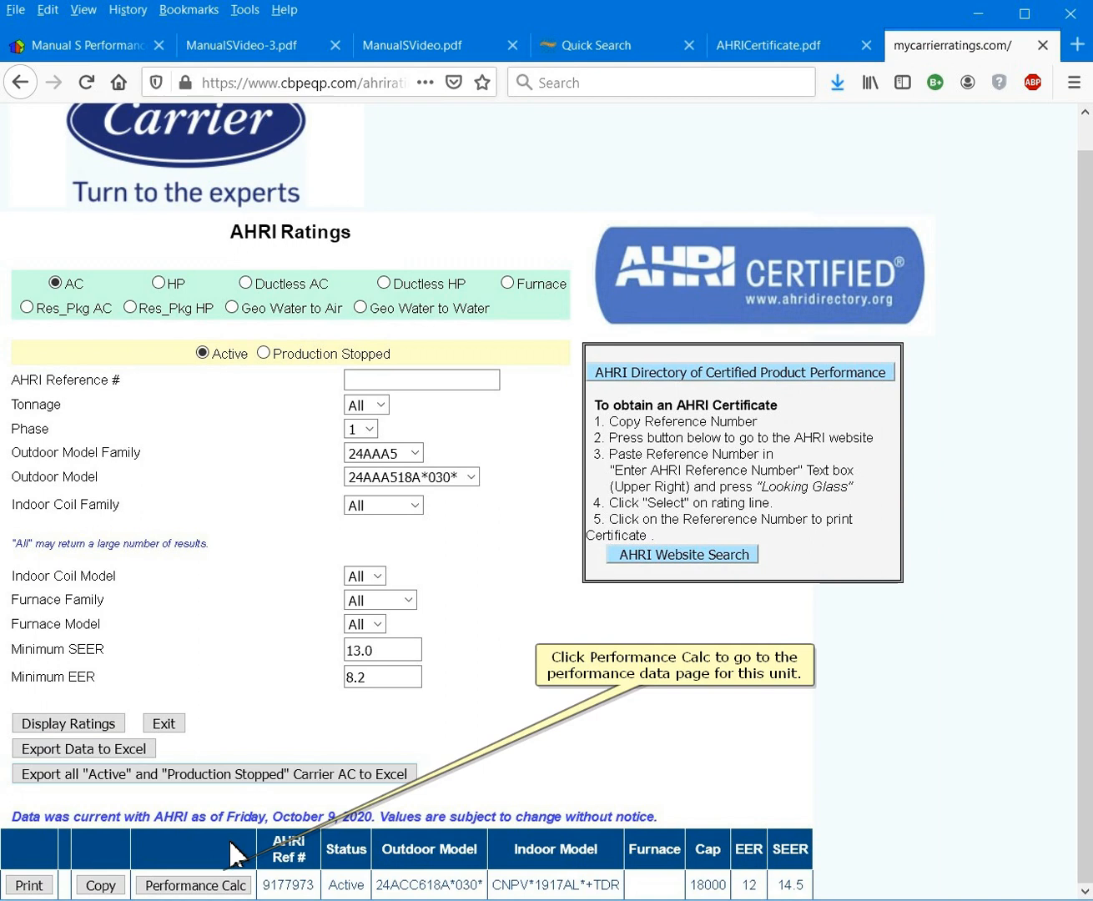
left_click(218, 885)
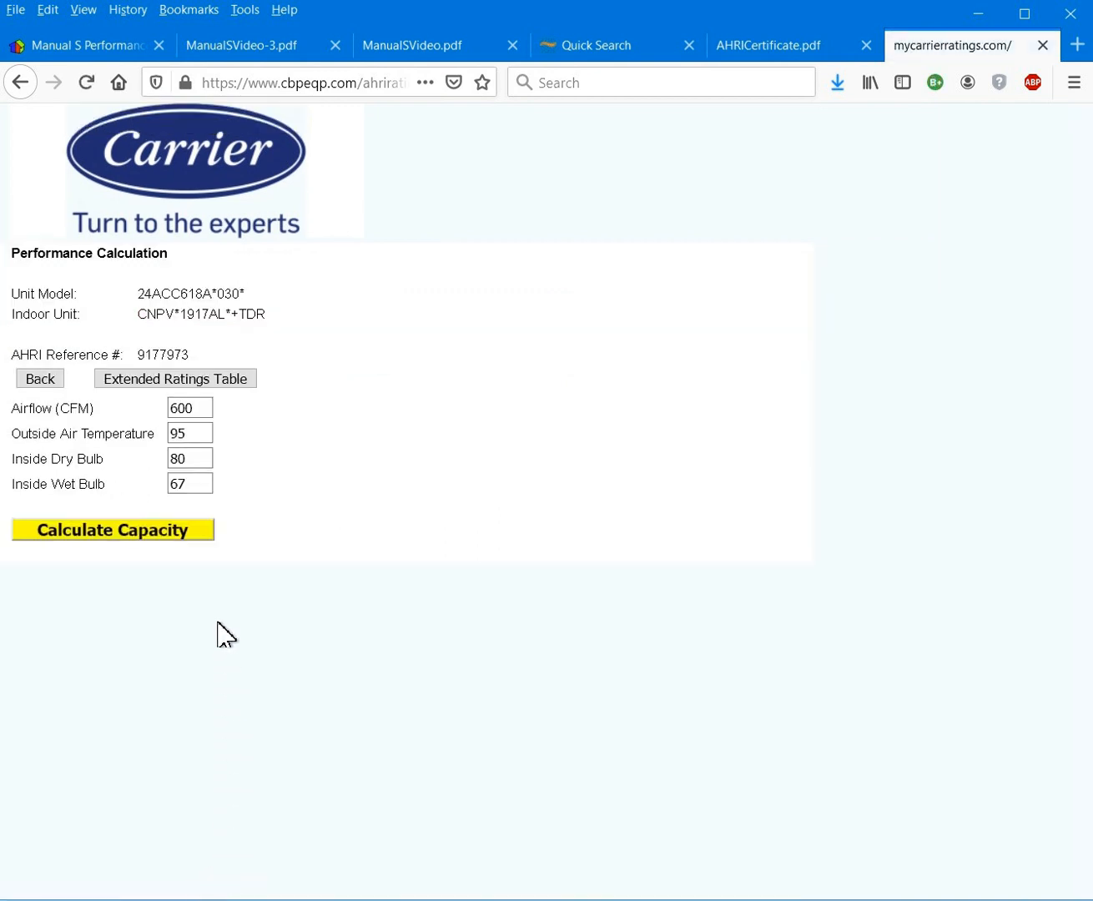
Calculate the unit's capacity at outside air temperature 91, inside dry bulb 75 and inside wet bulb 62.45929.
double_click(210, 434)
type("91")
key("Tab")
type("75")
key("Tab")
type("62.45929")
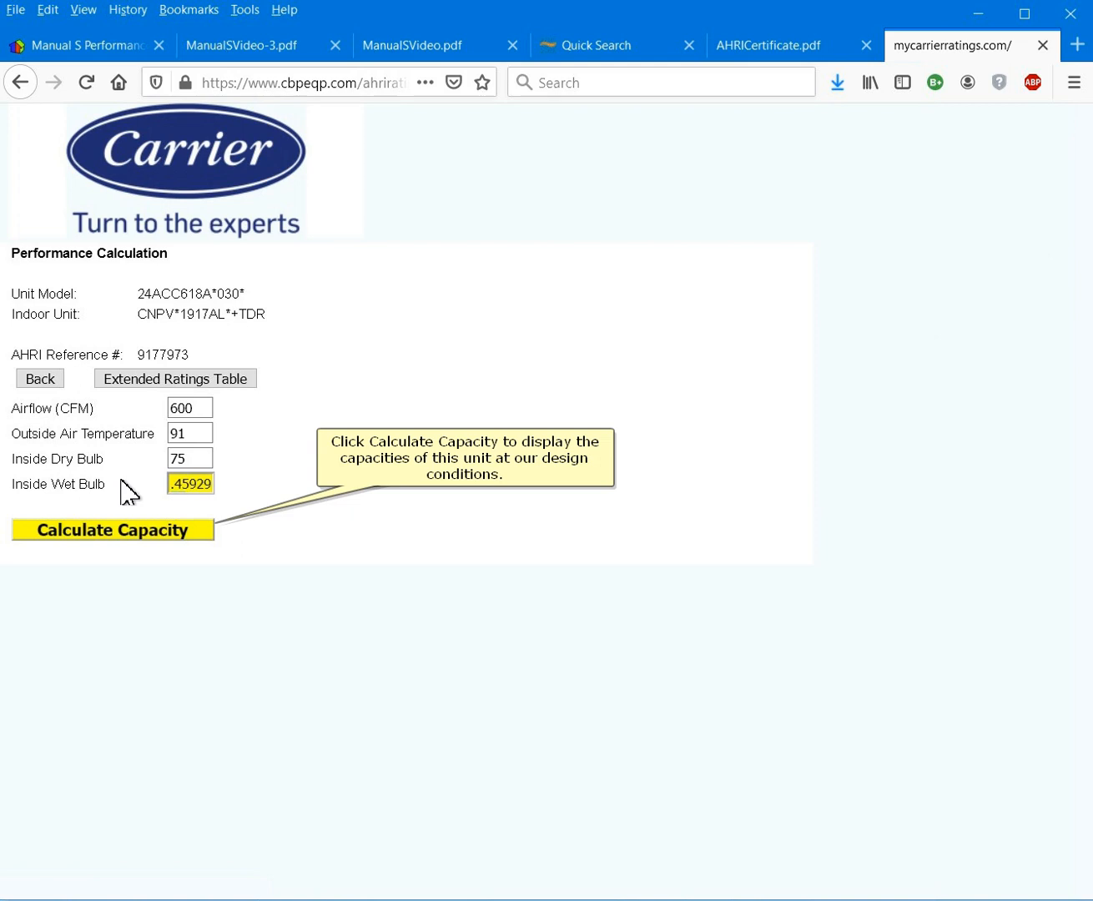
left_click(104, 534)
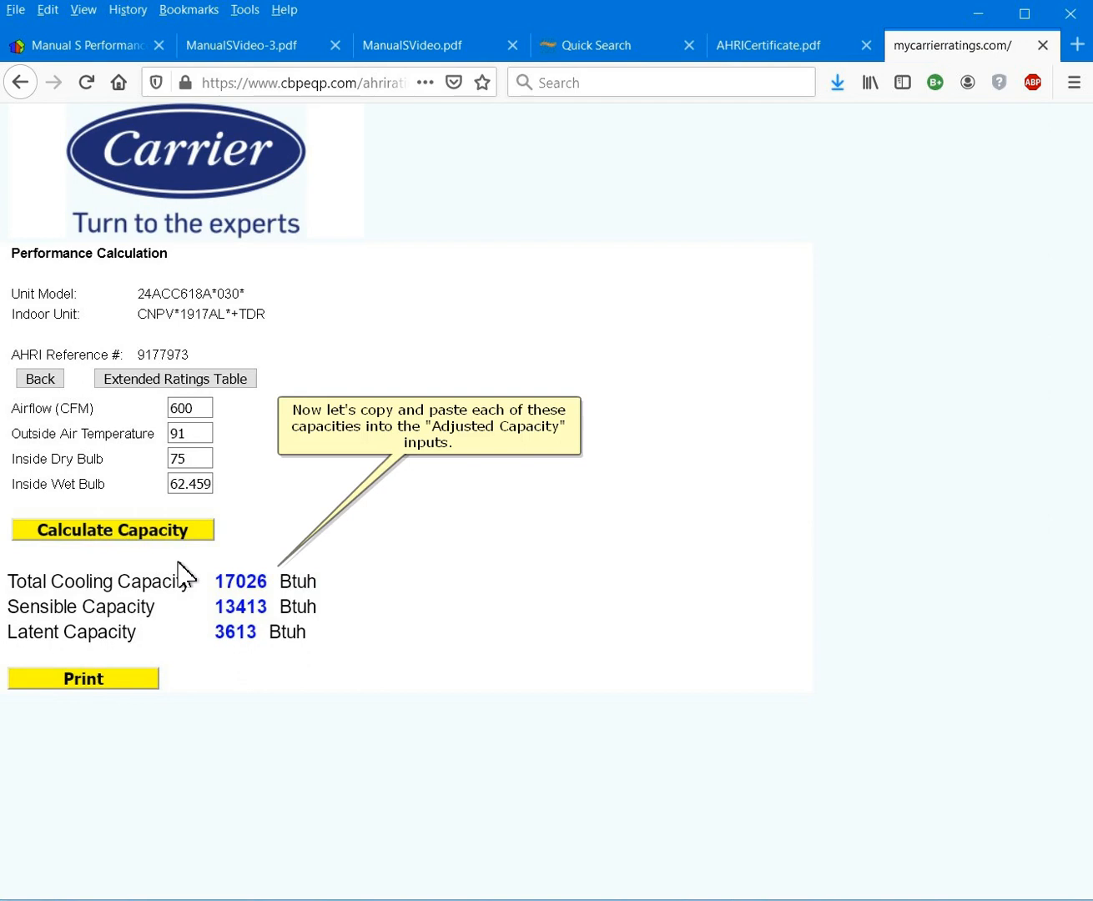
Copy the calculated Total Cooling Capacity from Carrier's page into system 3's Adjusted Total Capacity in Rhvac Online as 17.026.
double_click(235, 575)
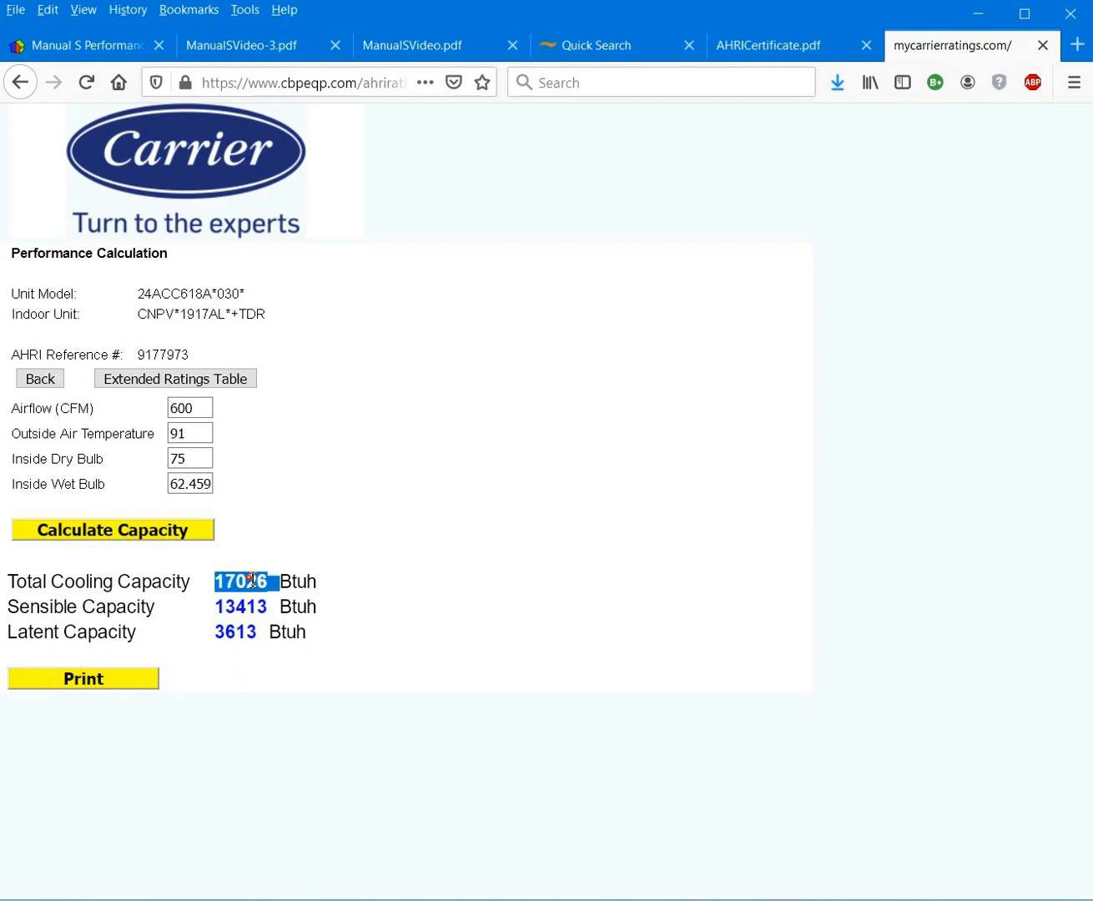
right_click(251, 580)
left_click(332, 591)
left_click(88, 47)
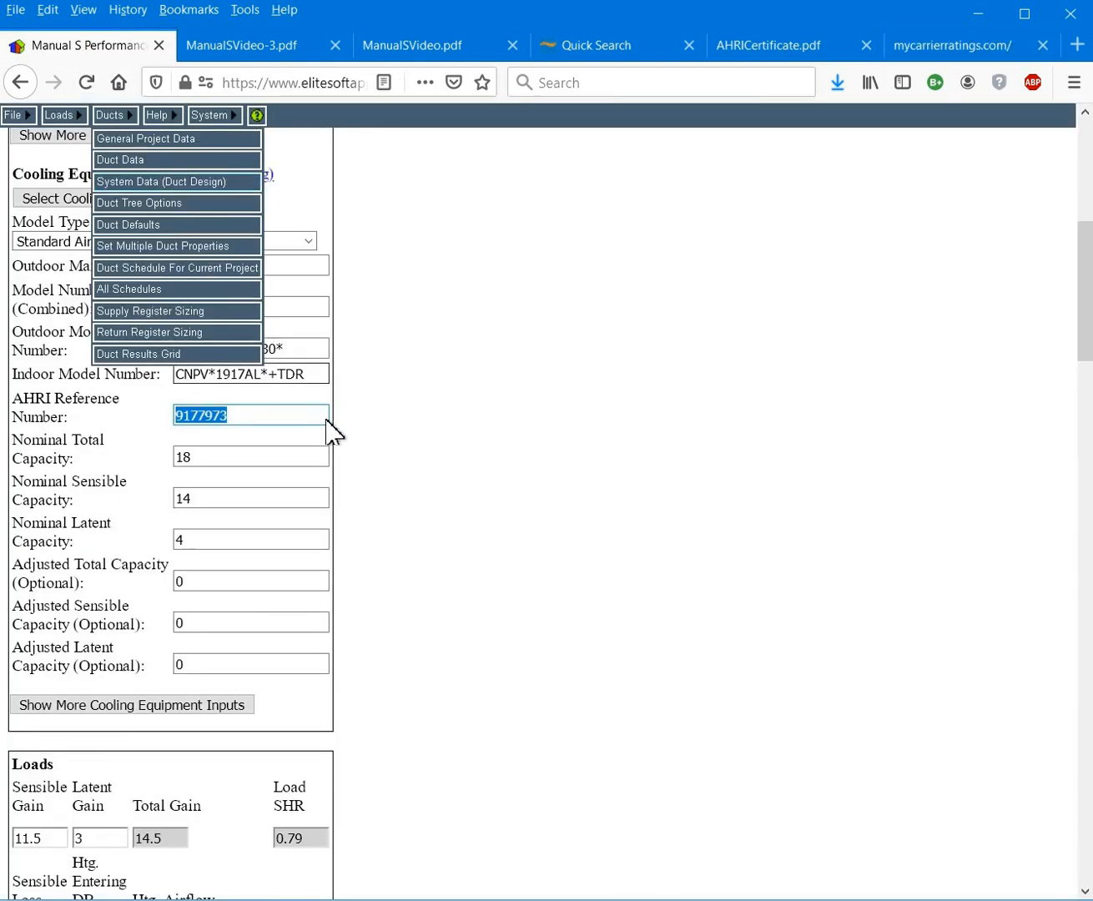
left_click(303, 579)
key("ctrl+v")
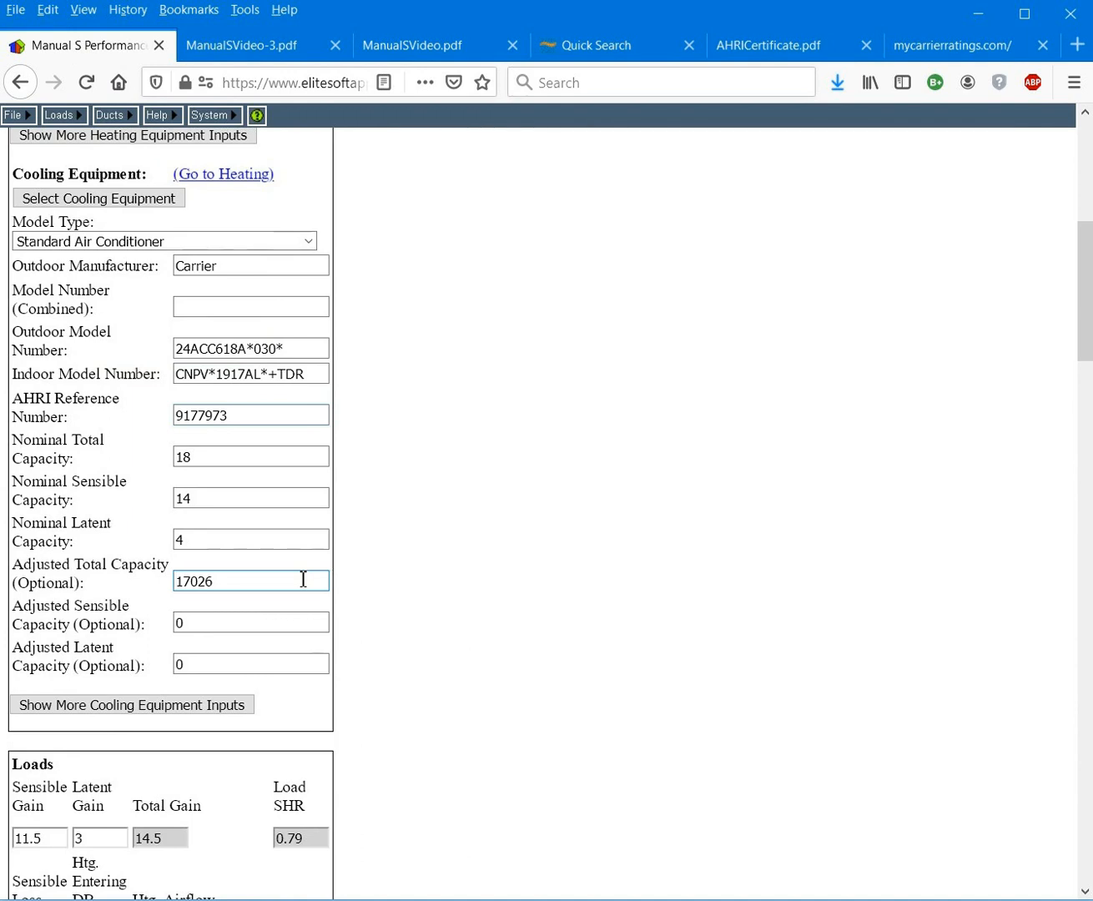
Copy Carrier's calculated Sensible Capacity into system 3's Adjusted Sensible Capacity in Rhvac Online as 13.413.
left_click(945, 46)
double_click(238, 606)
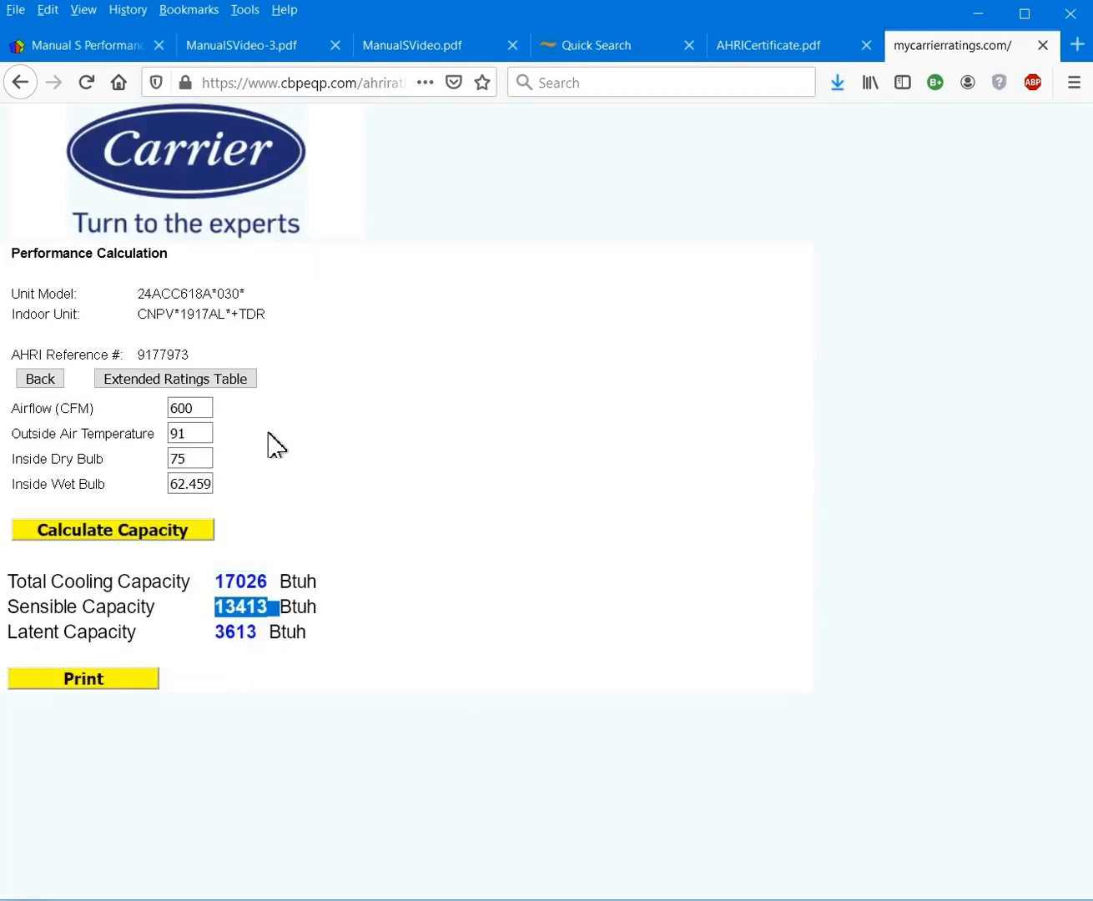
left_click(102, 46)
double_click(286, 624)
key("ctrl+v")
key("Left")
key("Left")
key("Left")
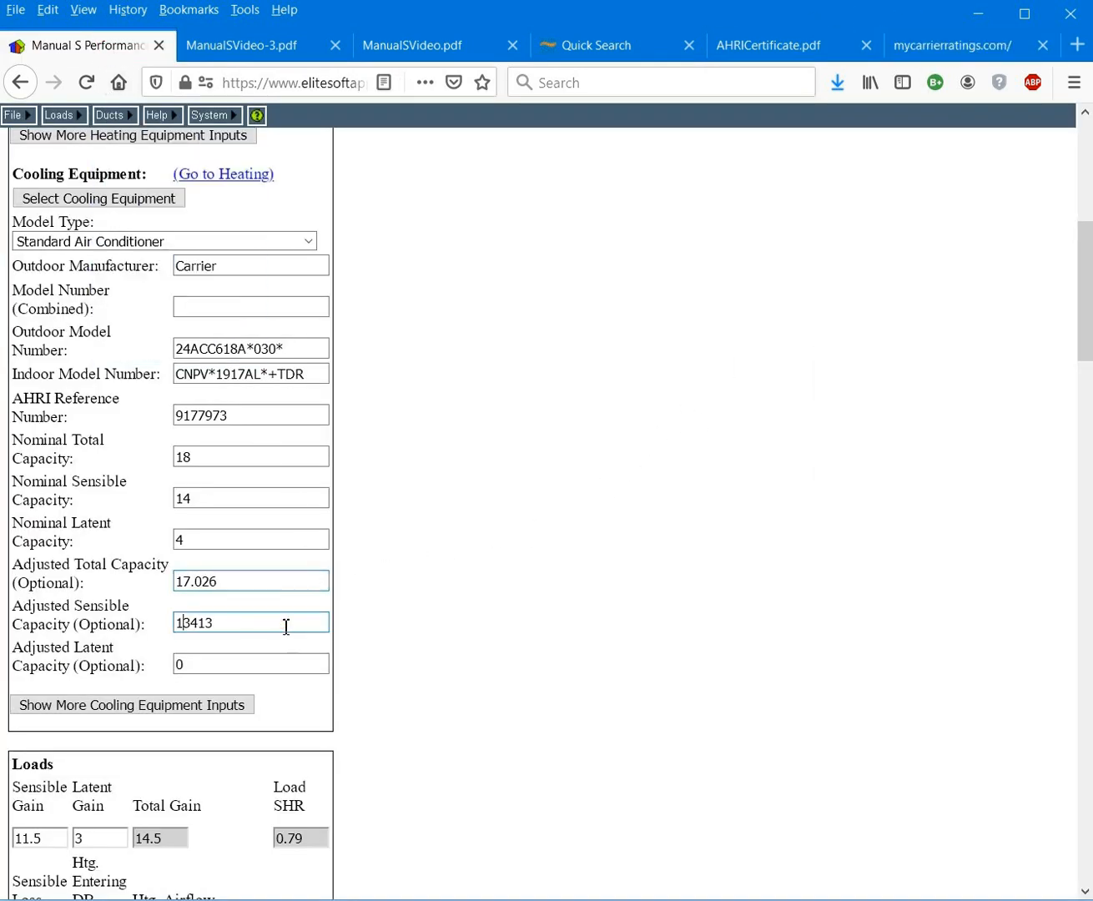
type(".")
Copy Carrier's calculated Latent Capacity into system 3's Adjusted Latent Capacity in Rhvac Online as 3.613.
left_click(928, 44)
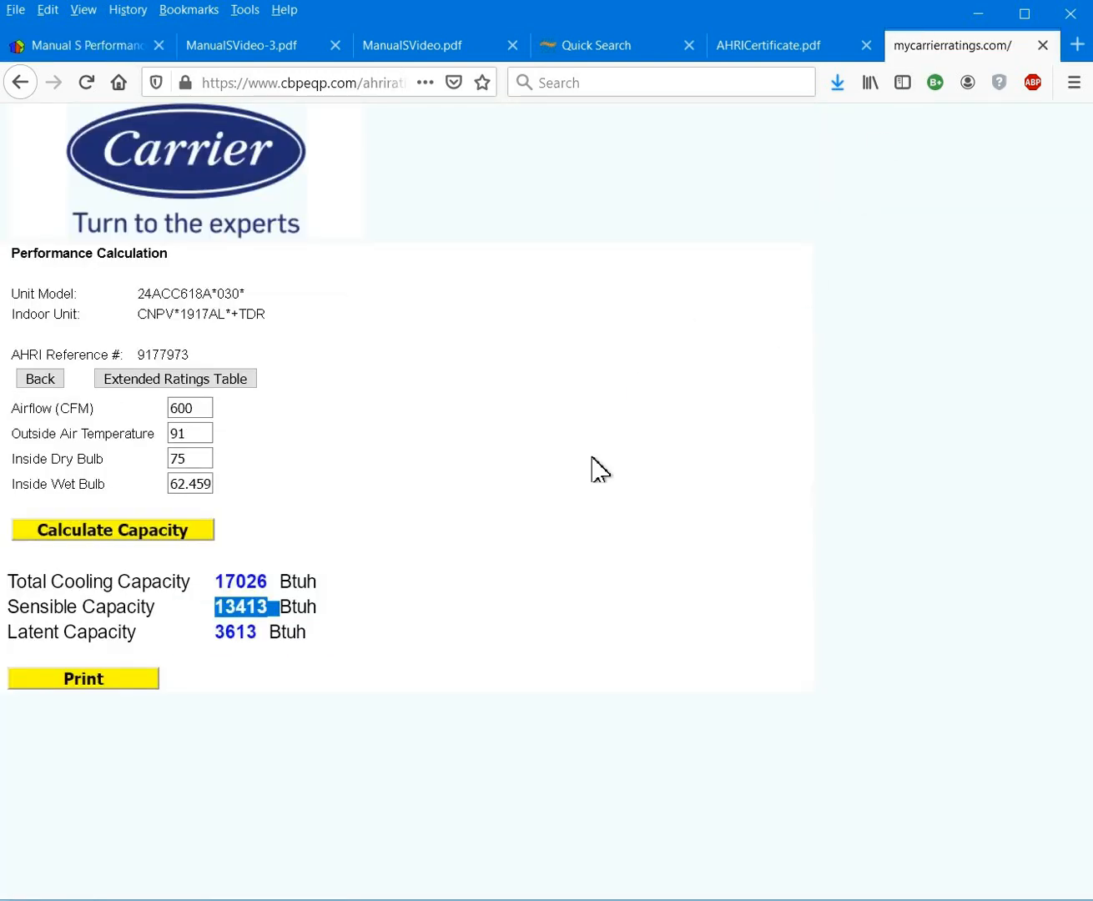
double_click(240, 632)
right_click(242, 632)
left_click(283, 643)
left_click(87, 46)
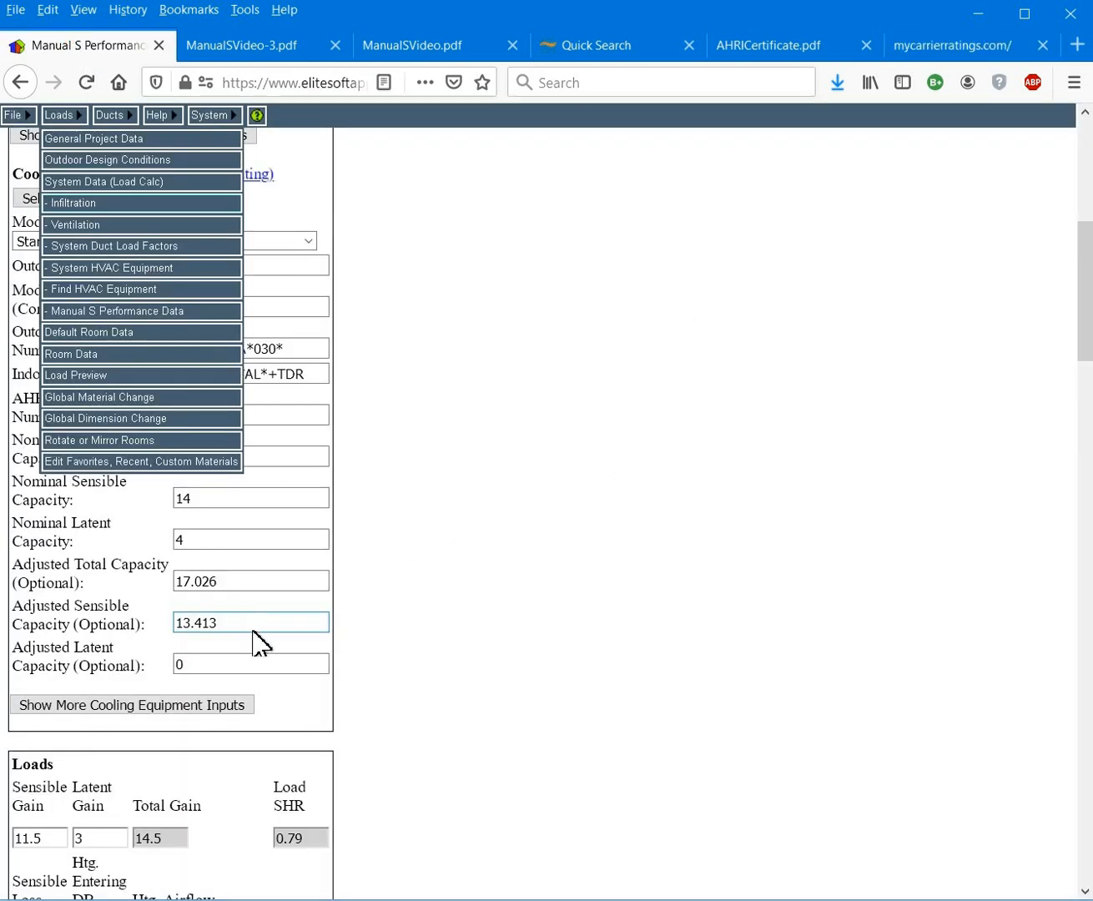
double_click(267, 665)
key("ctrl+v")
key("Right")
type(".")
Copy the refreshed Simple Mode adjusted capacities into the first row of the Interpolation Values grid and calculate the results.
scroll(498, 505, "down", 10)
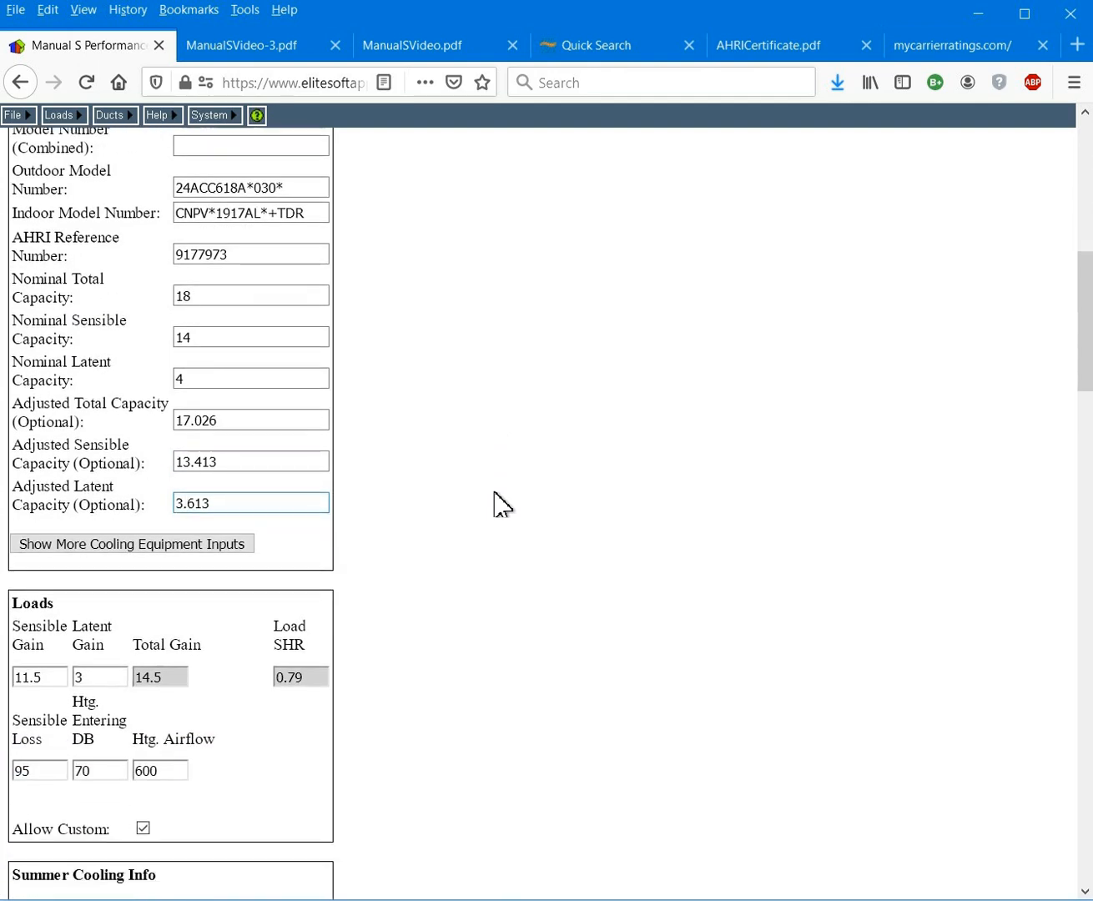
scroll(498, 505, "down", 13)
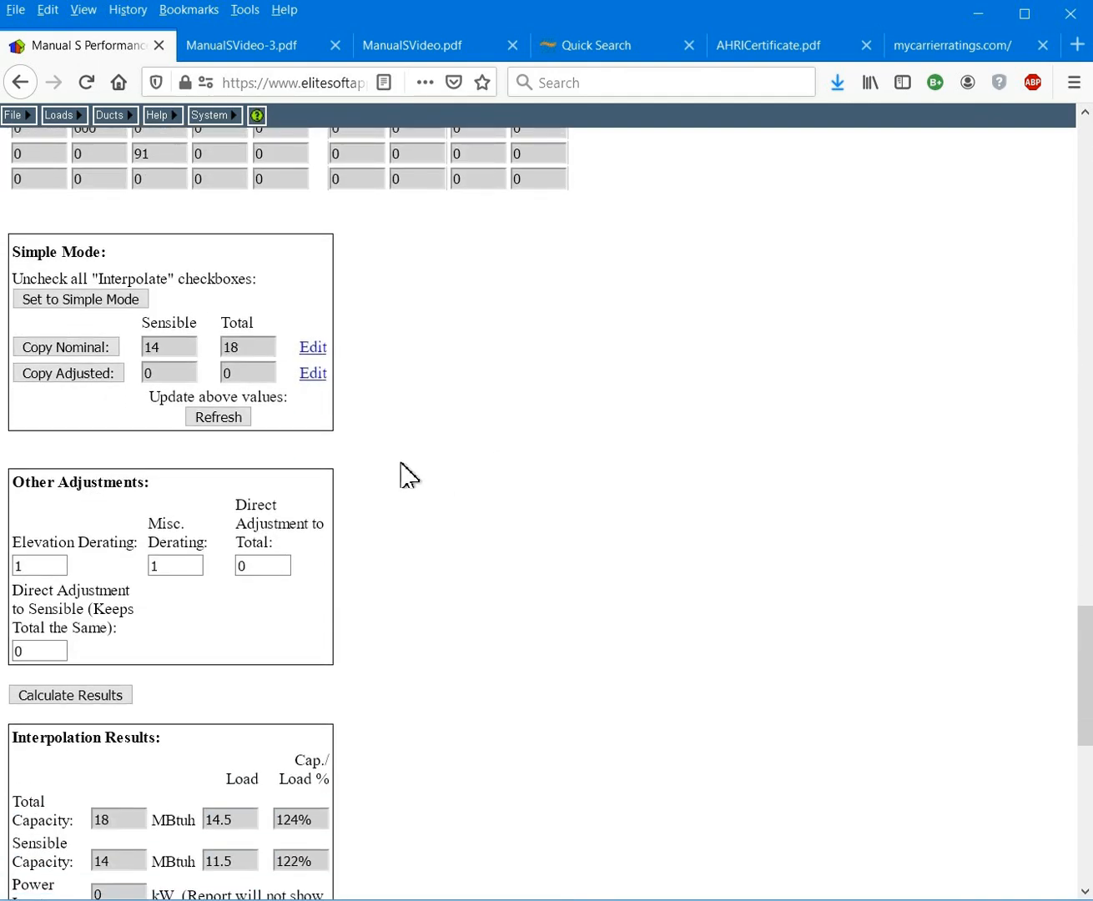
left_click(219, 422)
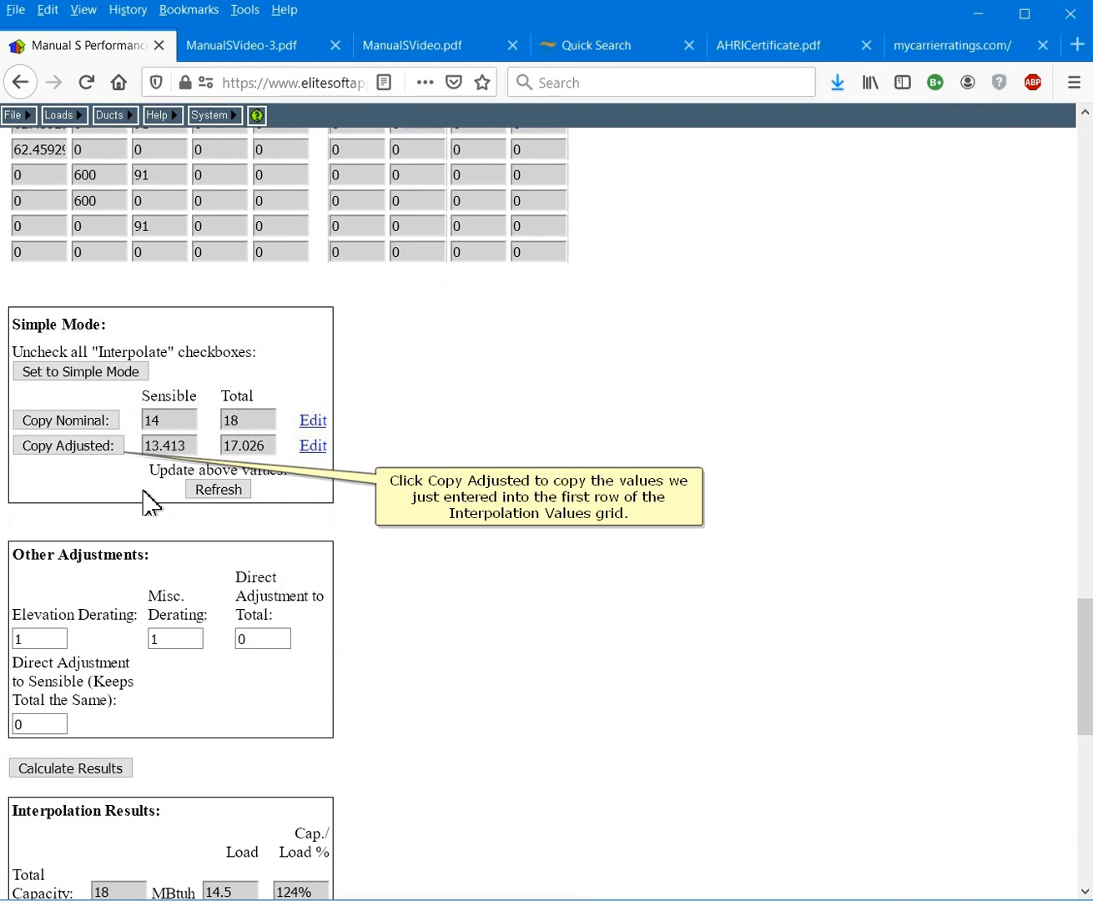
left_click(67, 450)
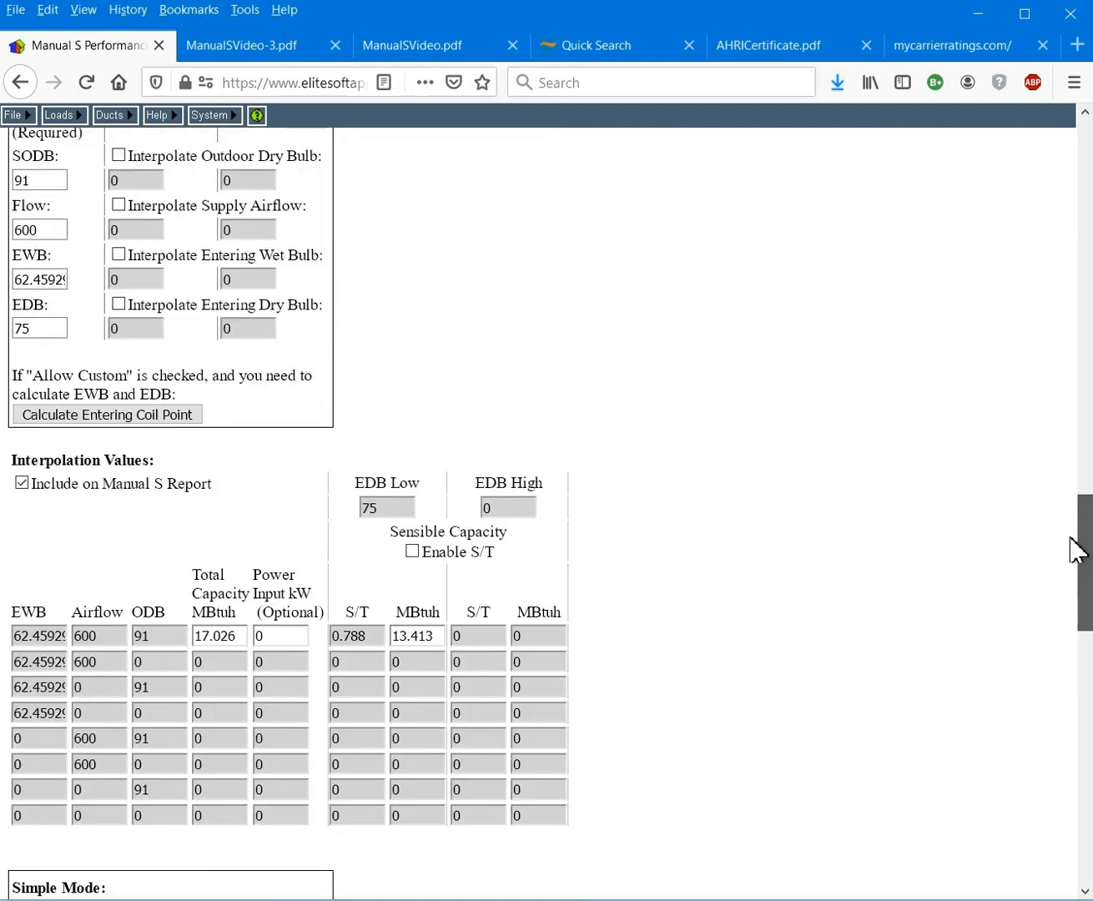
left_click_drag(1073, 541, 1057, 710)
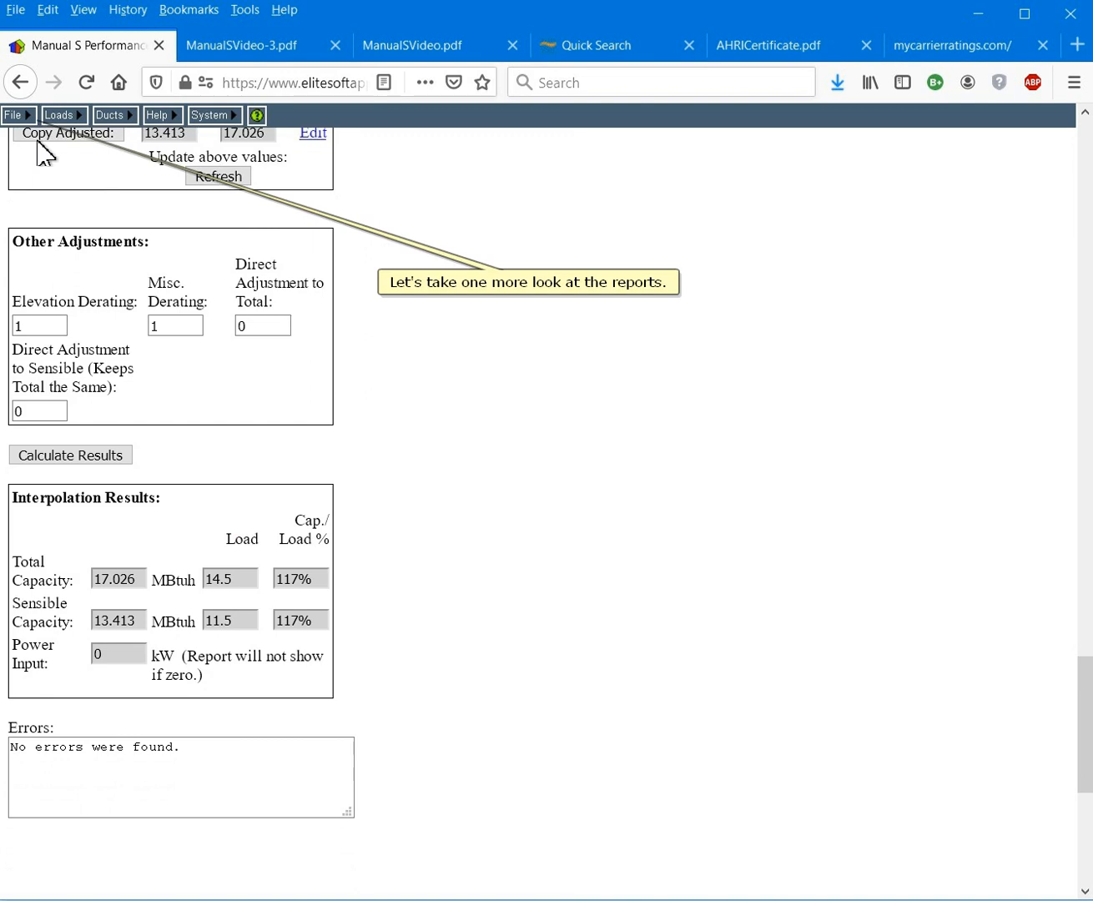
Create a PDF of the Manual S Performance Data report, open it with Firefox and review the system 3 results on page 3.
left_click(15, 116)
left_click(52, 243)
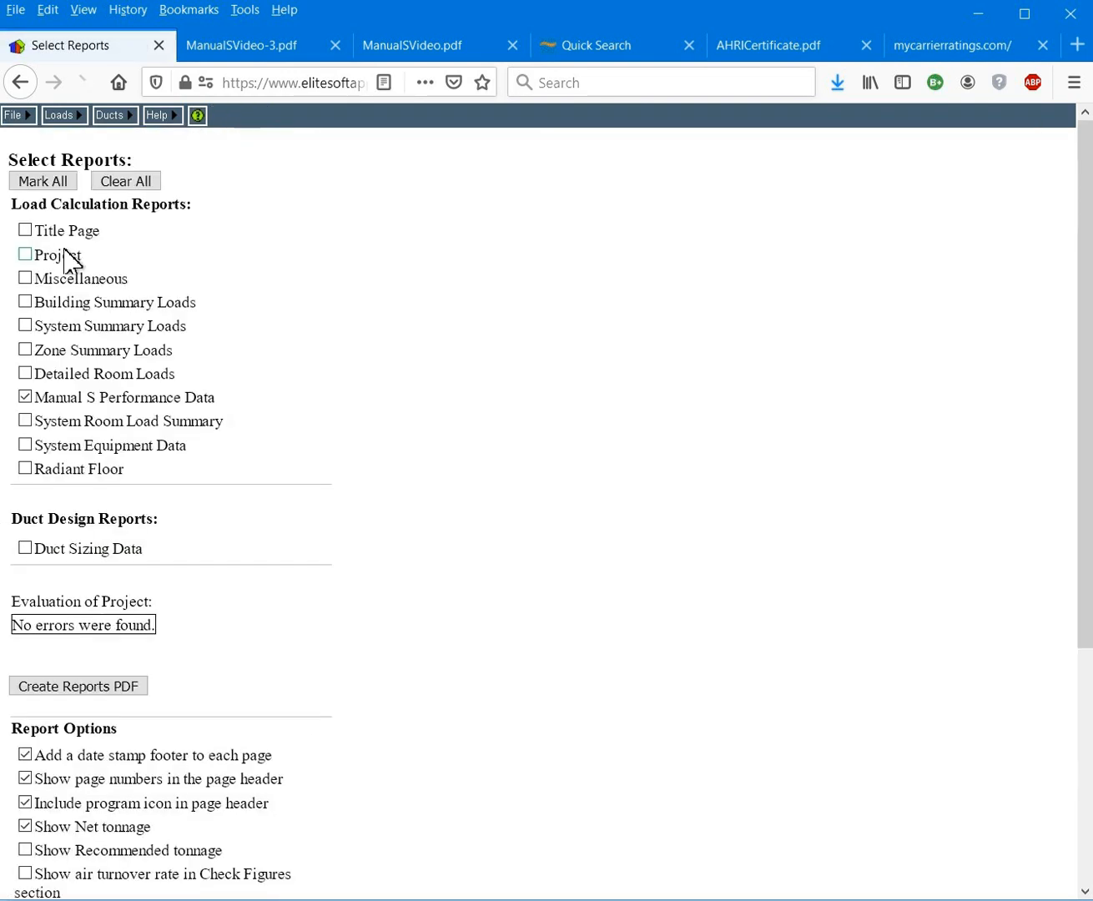
left_click(86, 689)
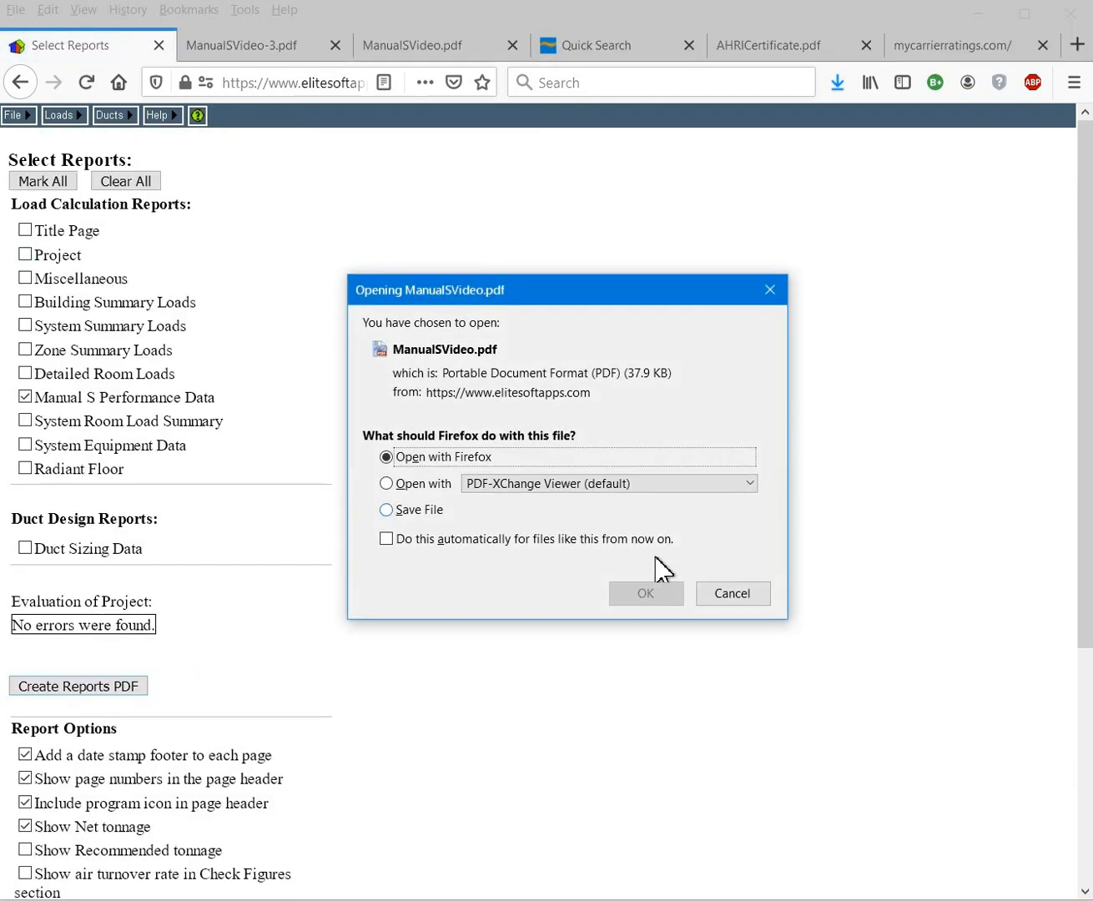
left_click(647, 594)
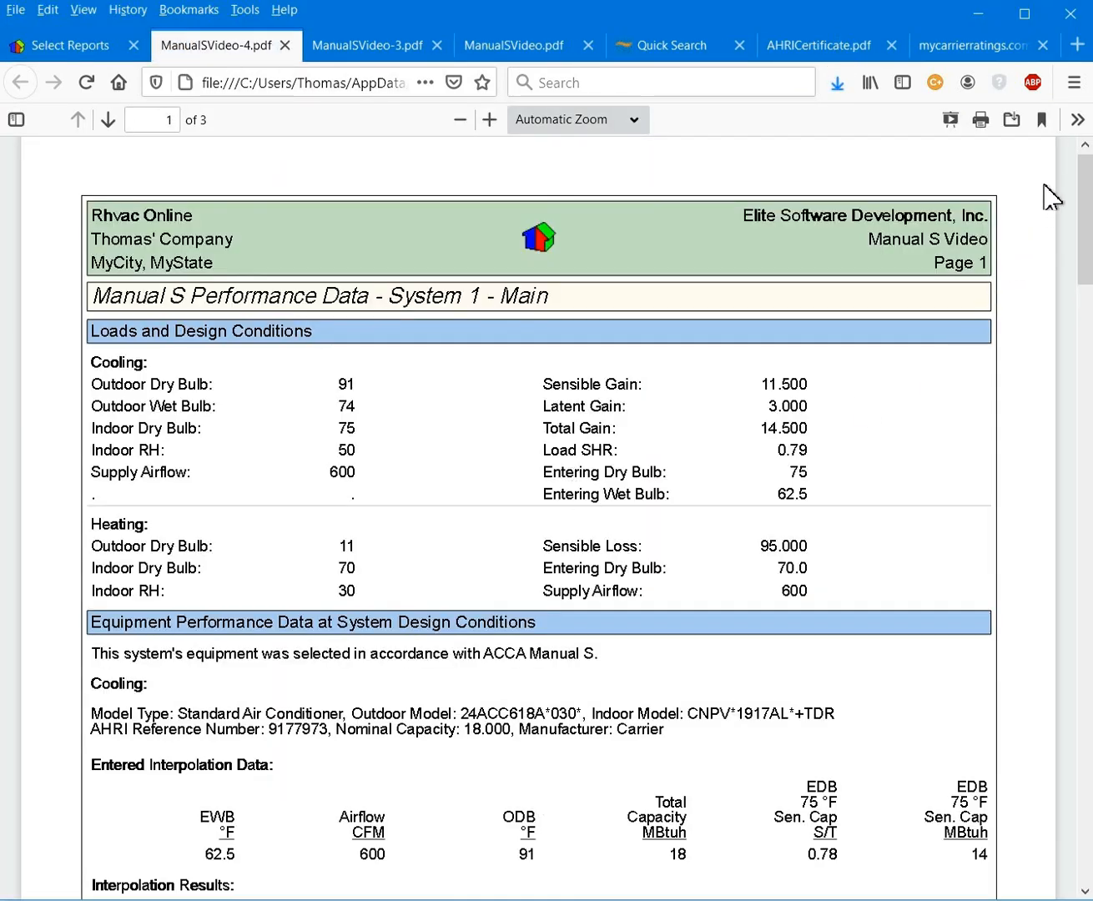
left_click_drag(1085, 206, 1051, 802)
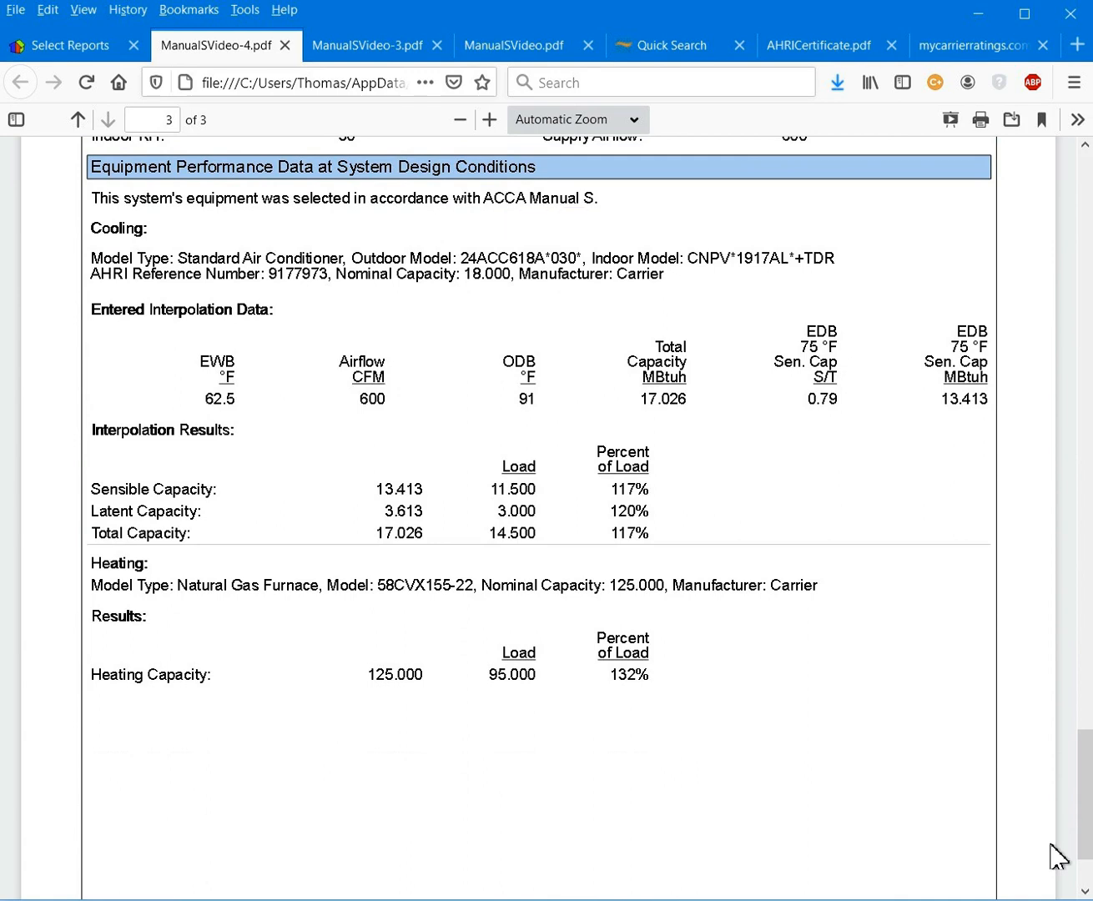
key("F10")
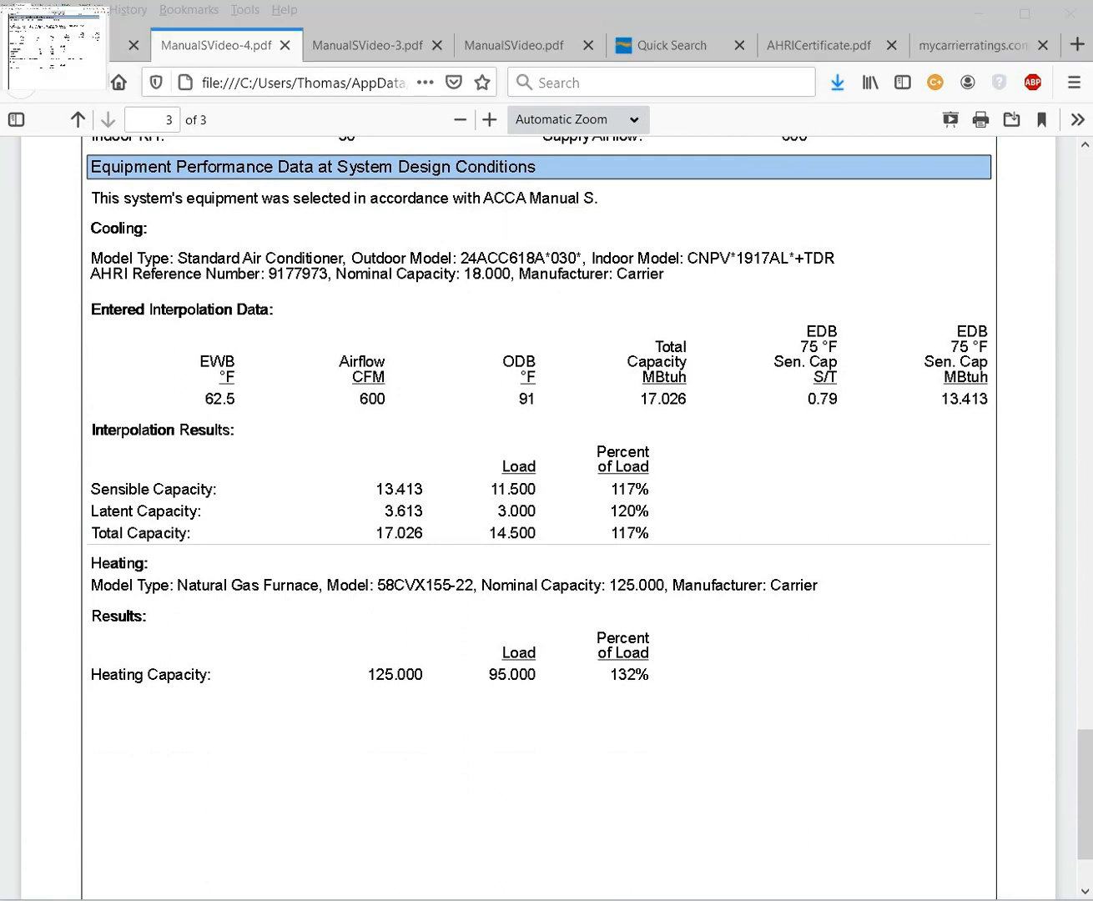